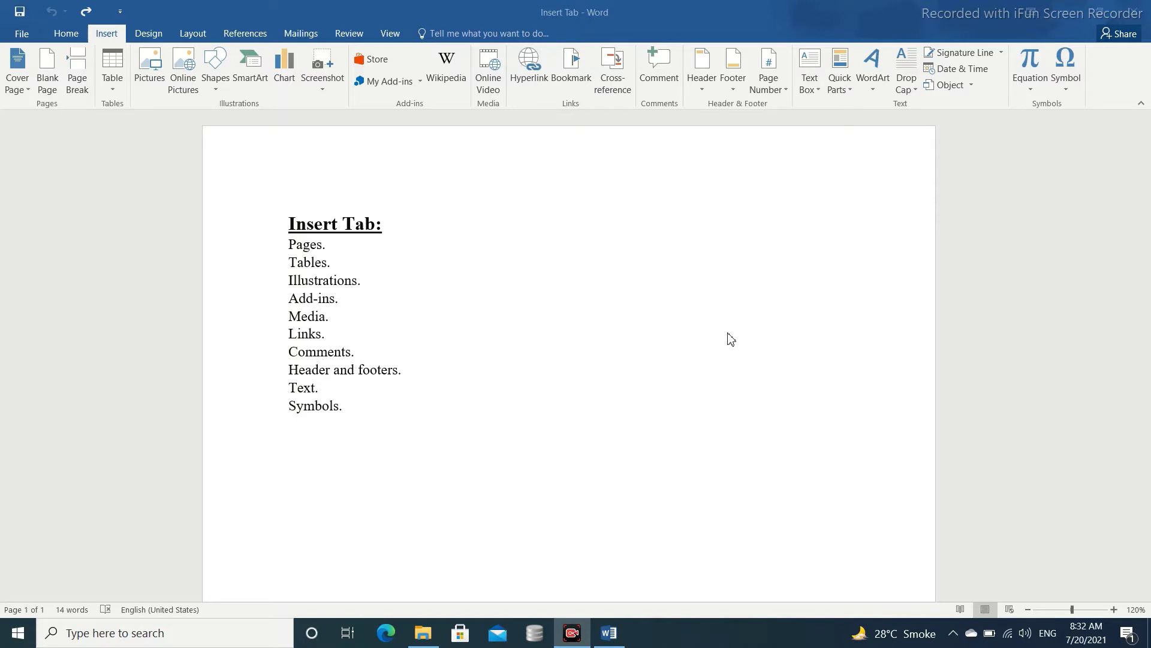
# Step: Insert the built-in Slice 2 header into the document
pyautogui.click(689, 81)
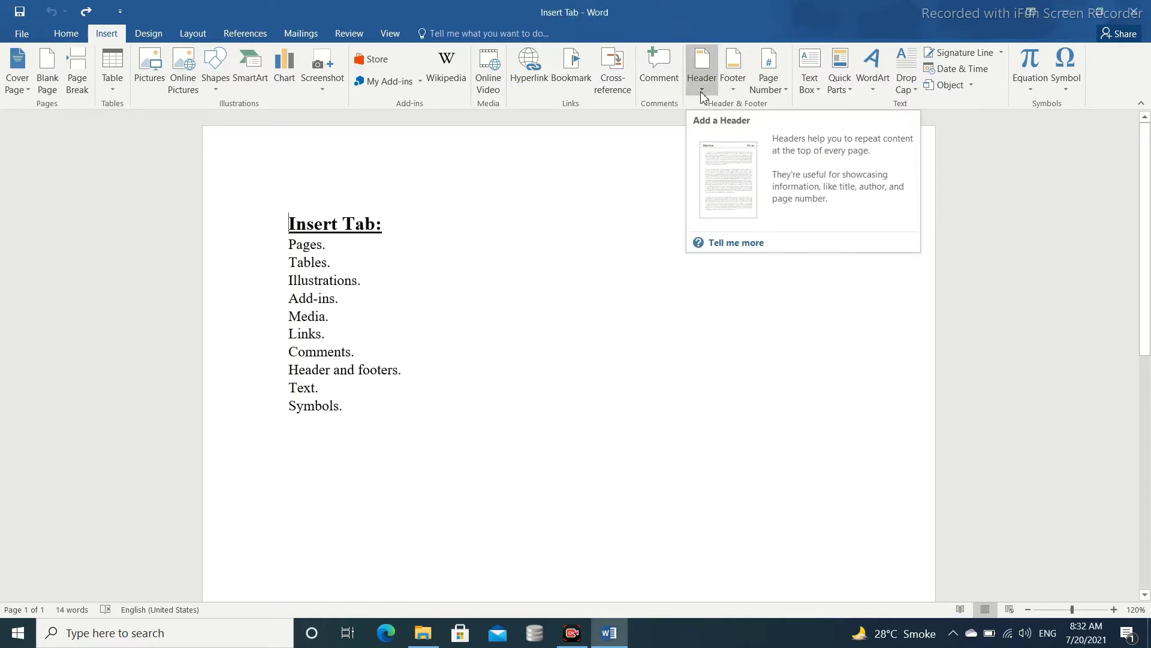
pyautogui.click(699, 88)
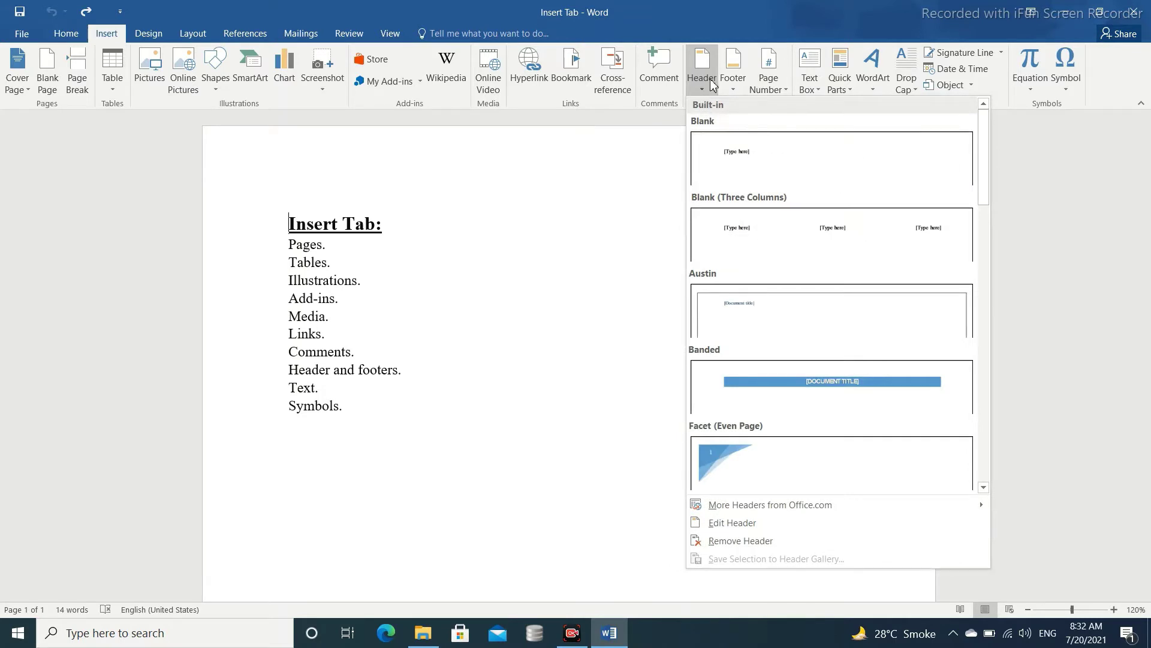
pyautogui.scroll(-5, 759, 201)
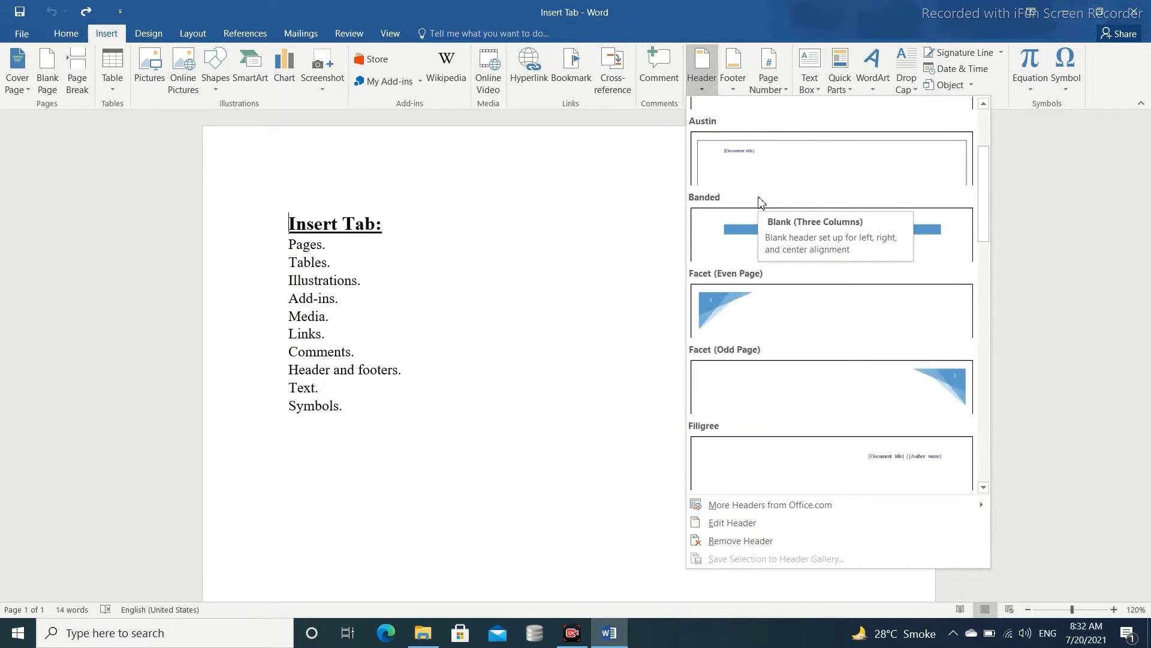
pyautogui.scroll(-4, 761, 206)
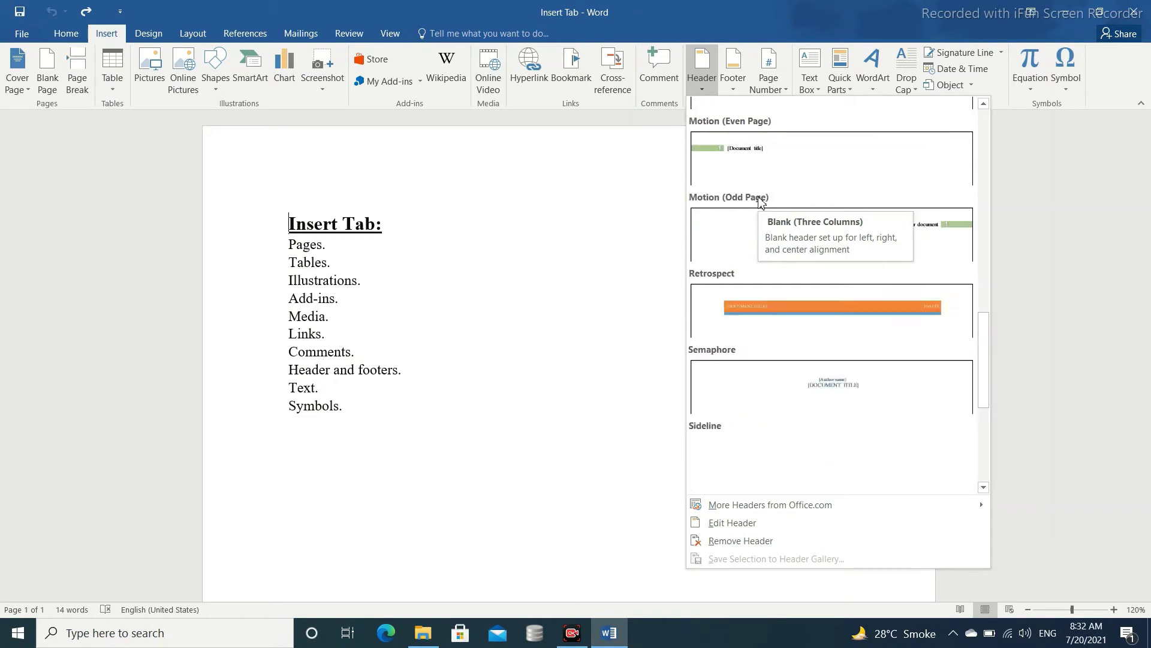
pyautogui.scroll(-4, 861, 449)
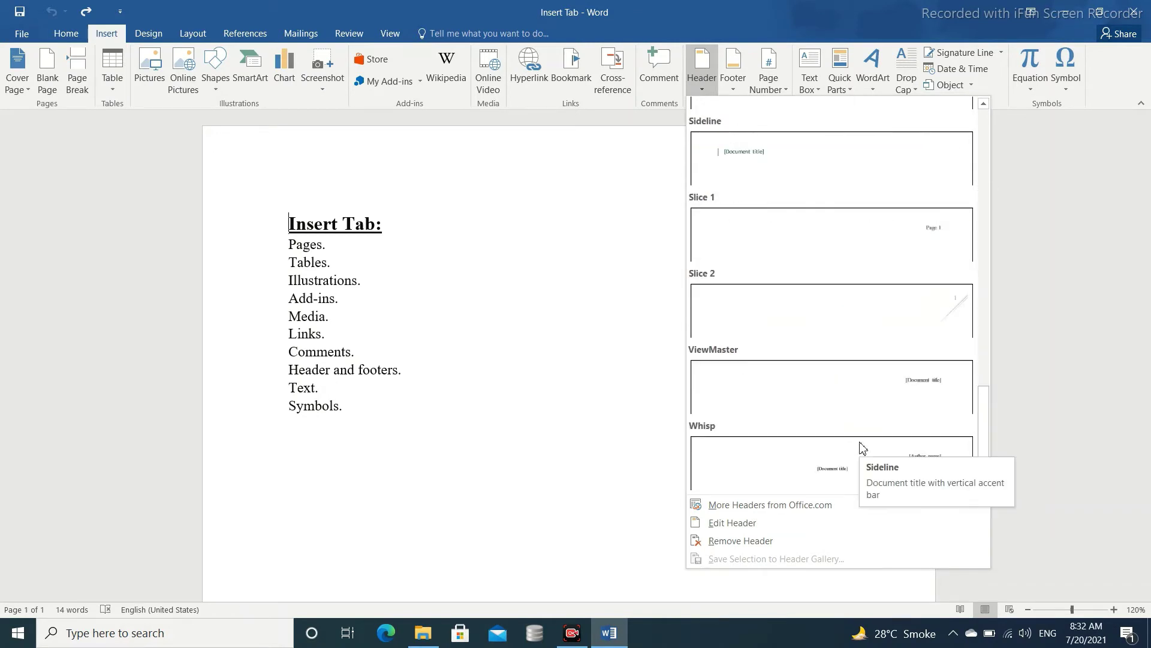
pyautogui.click(861, 337)
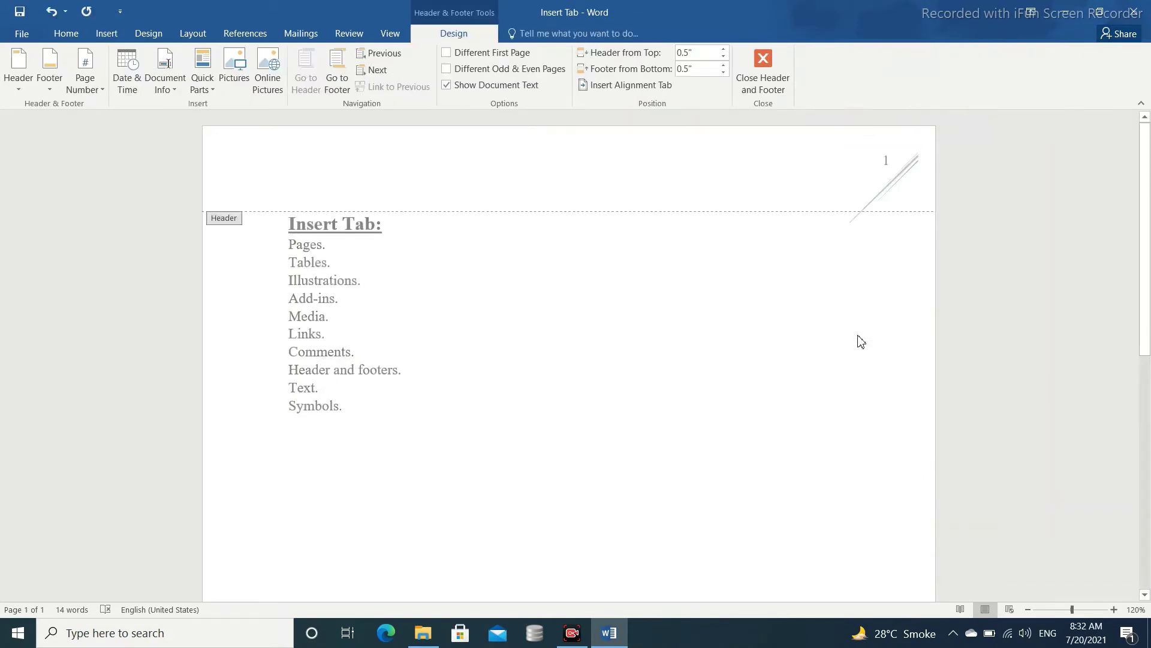
# Step: Enter the sample text "Jhiu" on the empty header line above the heading, and erase it
pyautogui.click(887, 156)
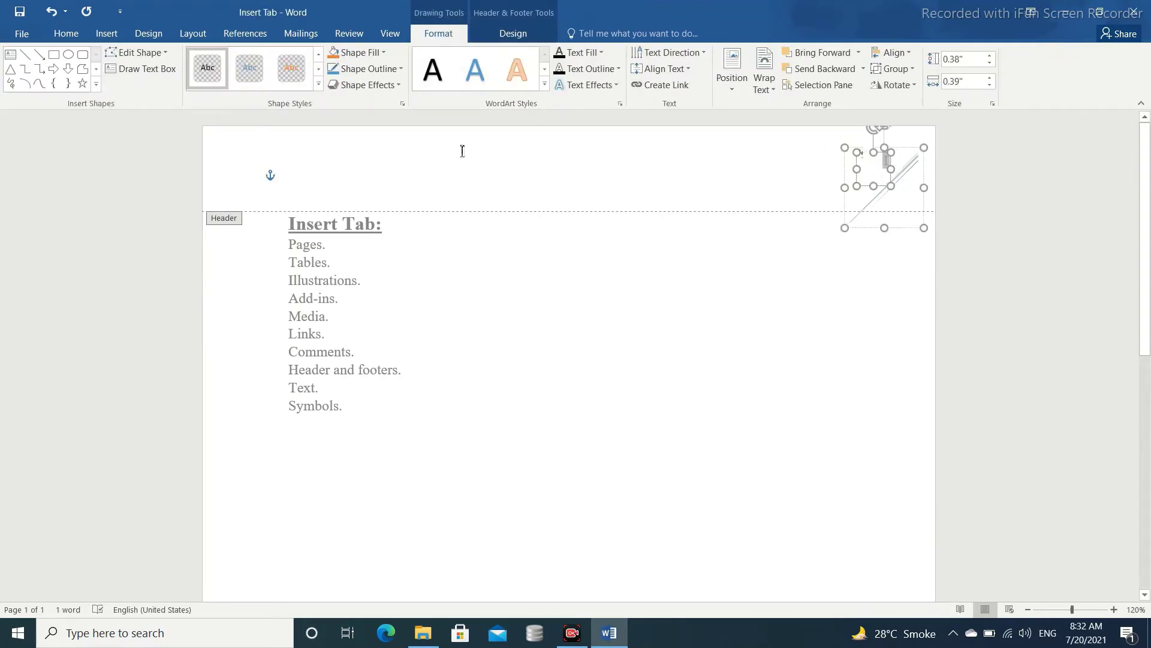
pyautogui.click(334, 192)
pyautogui.write('J')
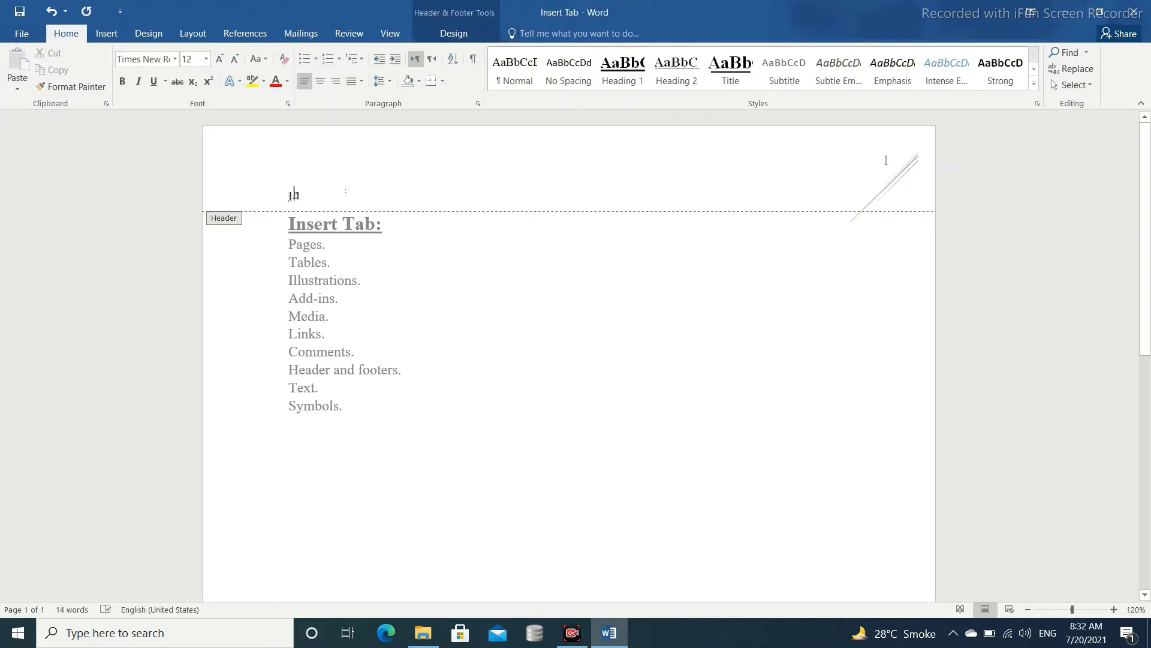
pyautogui.write('hiuopu')
pyautogui.press('BackSpace')
pyautogui.press('BackSpace')
pyautogui.press('BackSpace')
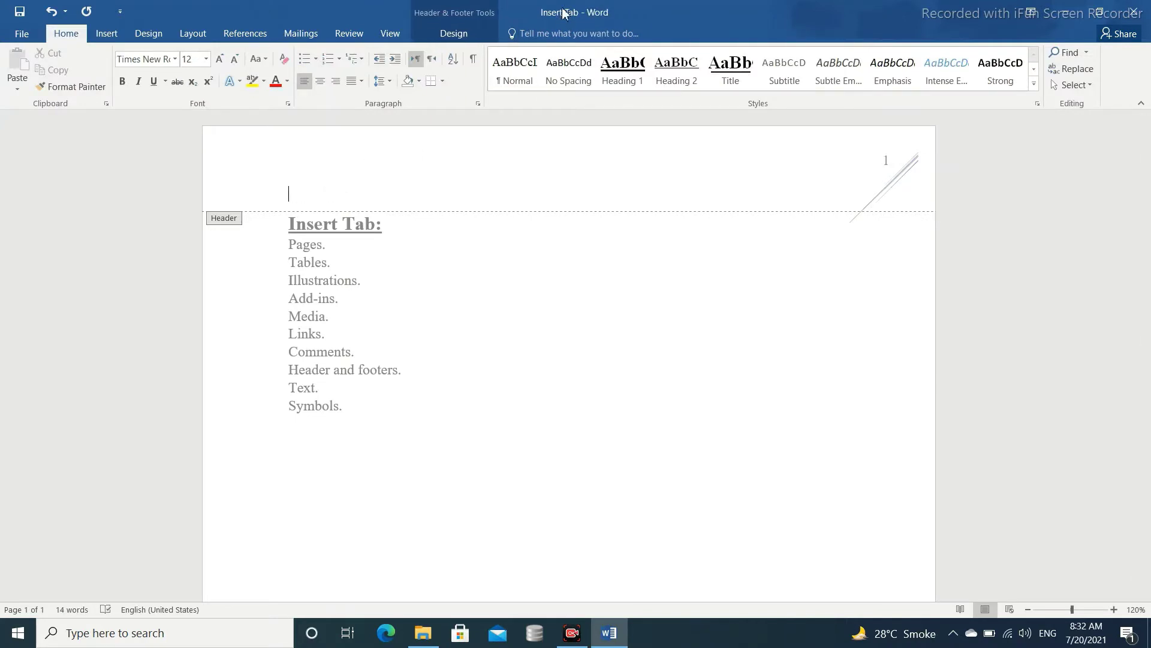
# Step: Leave header editing, insert a page break after the "Header and footers." line, and check the header on both pages
pyautogui.scroll(-1, 688, 174)
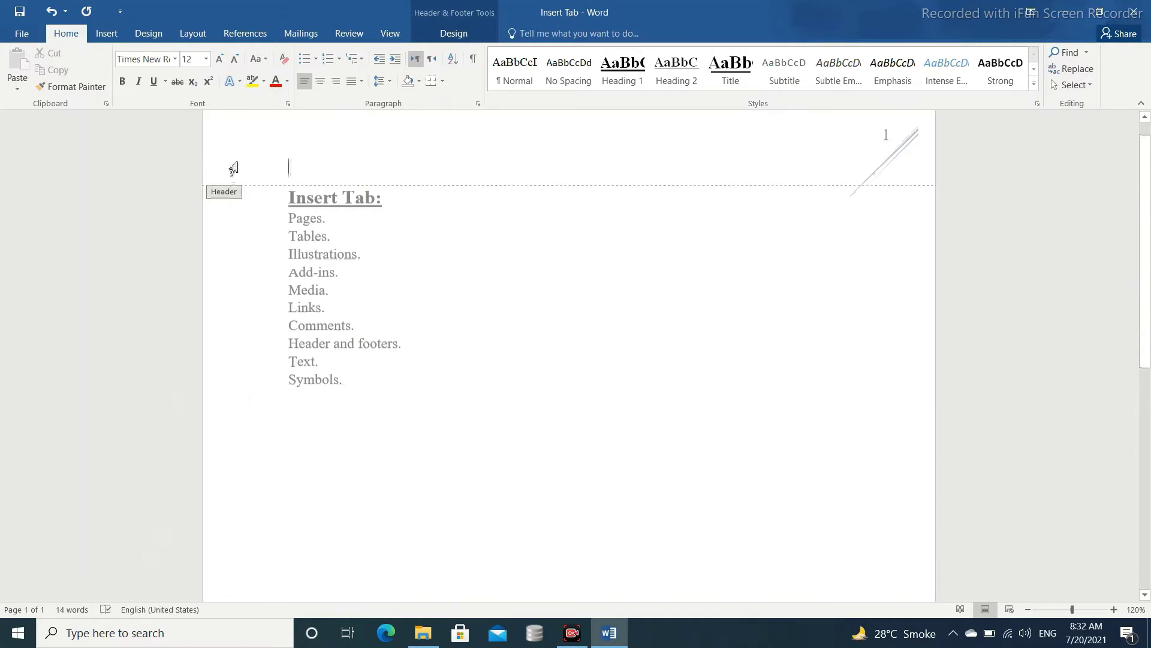
pyautogui.click(110, 33)
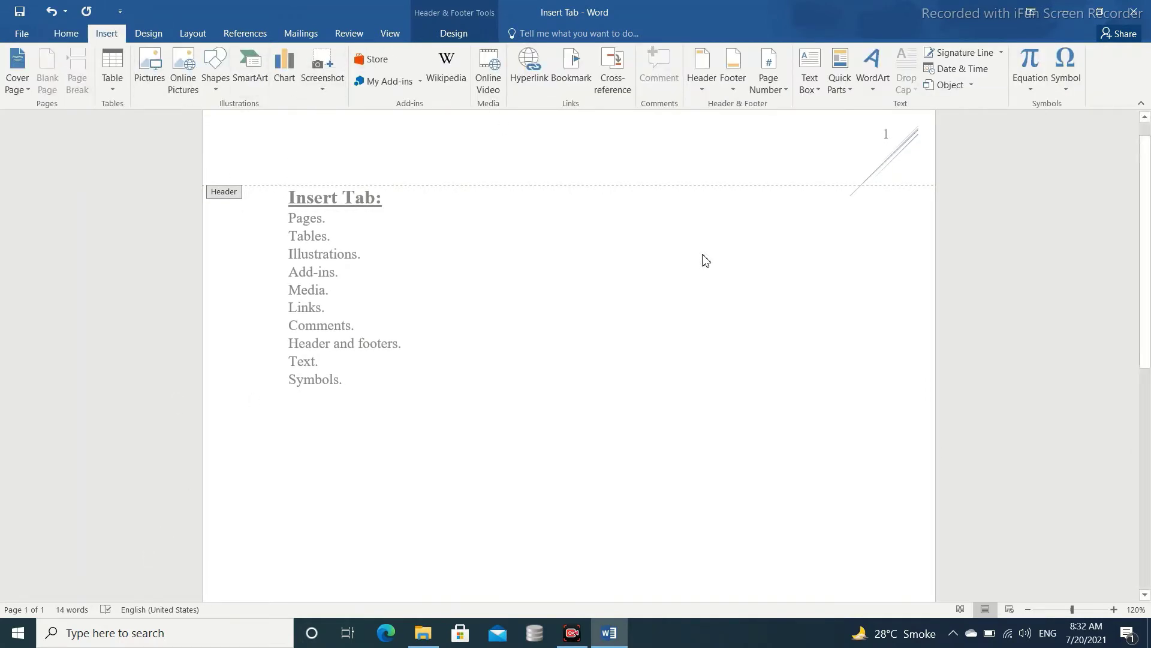
pyautogui.doubleClick(531, 348)
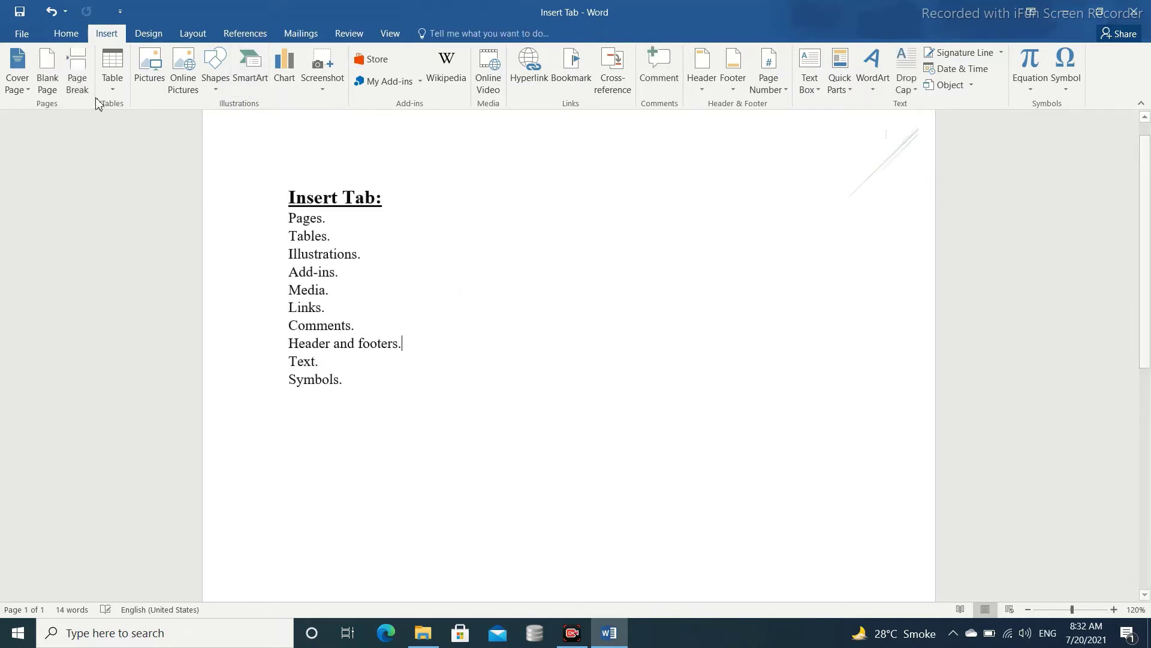
pyautogui.click(77, 69)
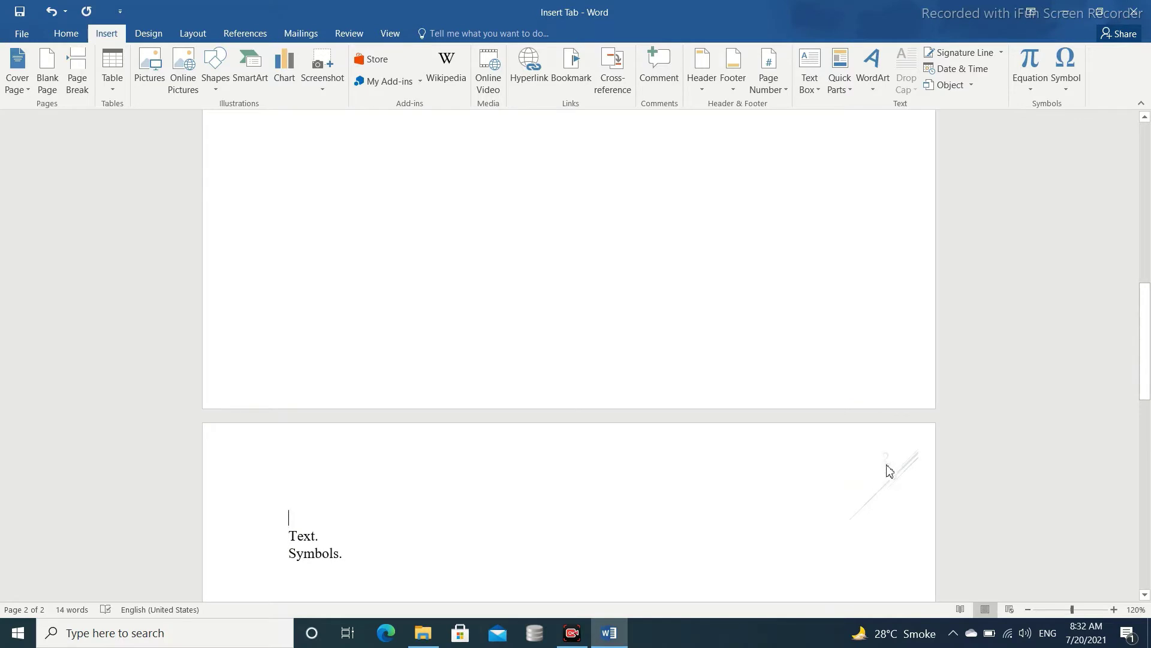
pyautogui.scroll(-4, 890, 481)
pyautogui.scroll(-3, 889, 480)
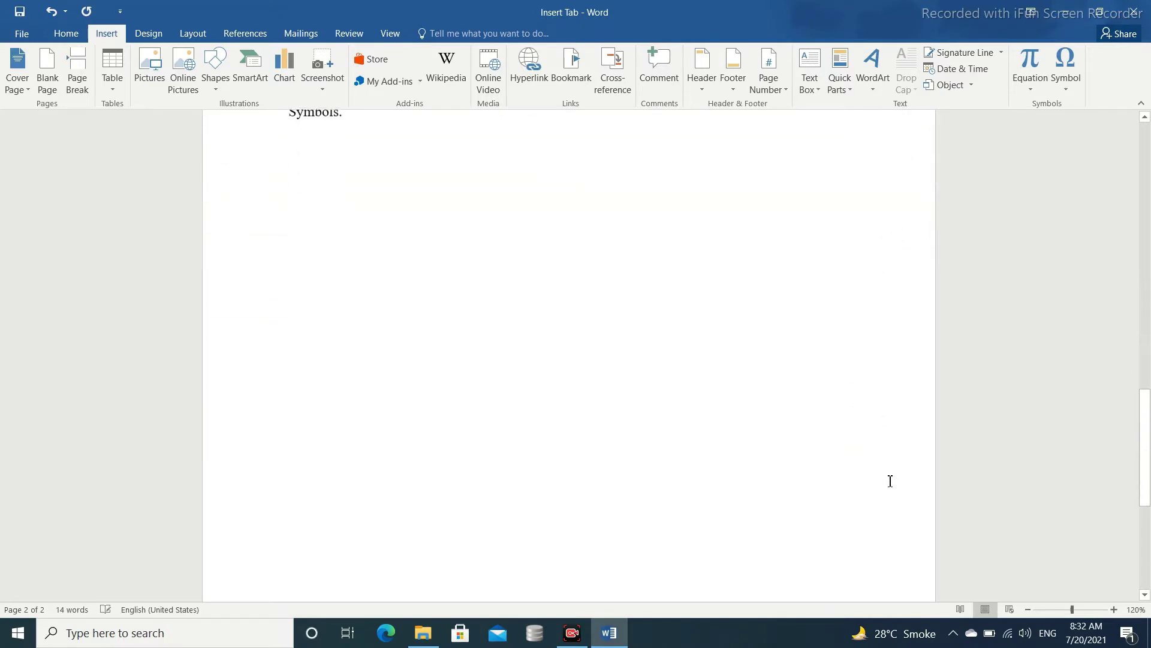
pyautogui.scroll(15, 890, 481)
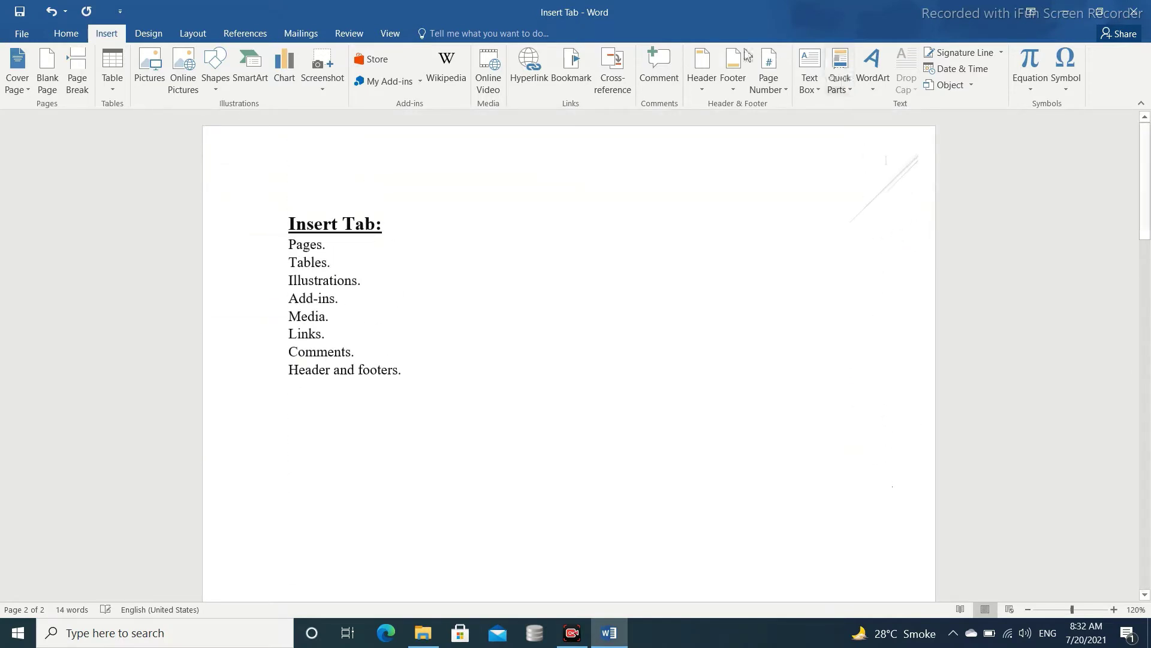
# Step: Insert the built-in Retrospect footer, check it on the pages, and close header and footer editing
pyautogui.click(737, 89)
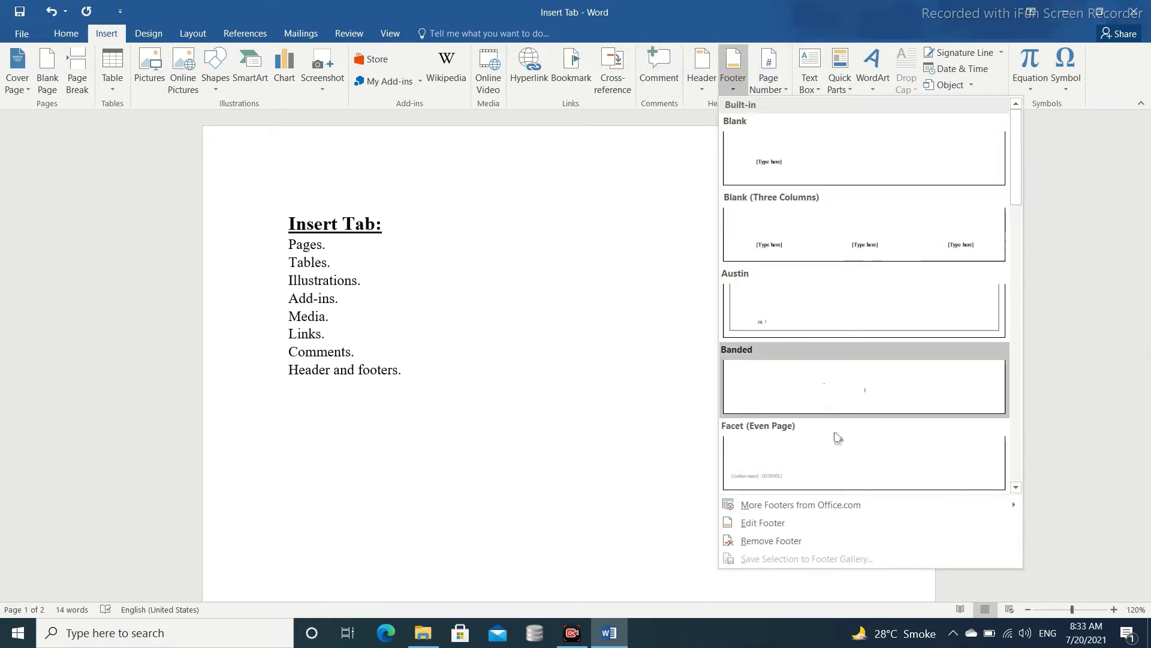
pyautogui.scroll(-5, 844, 482)
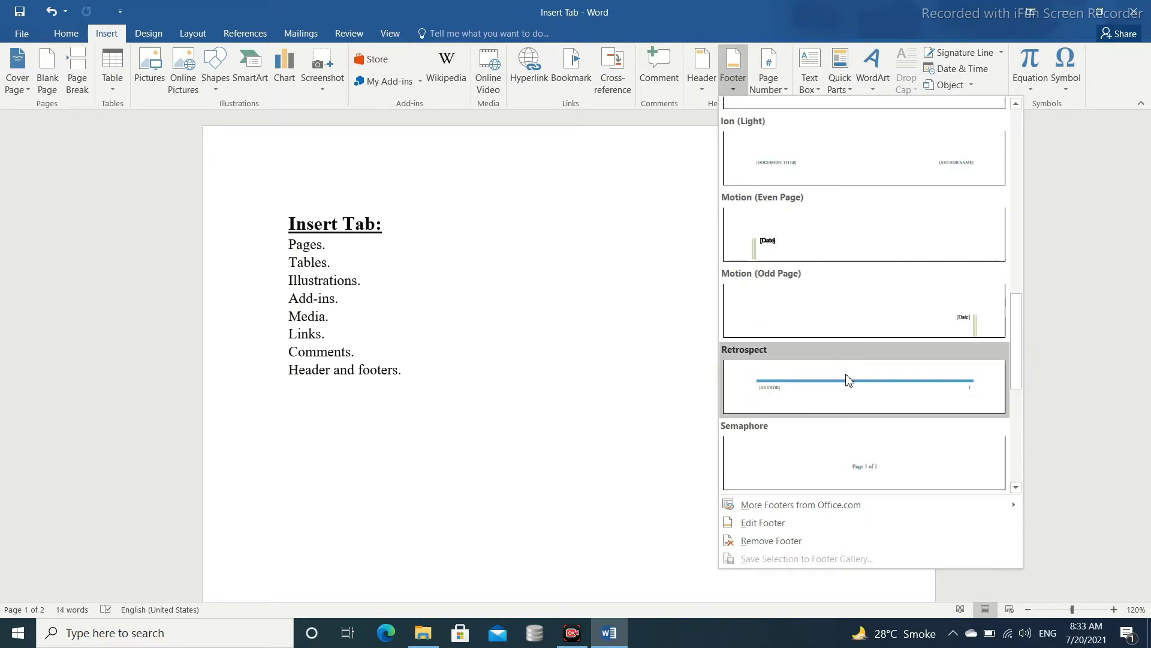
pyautogui.click(848, 380)
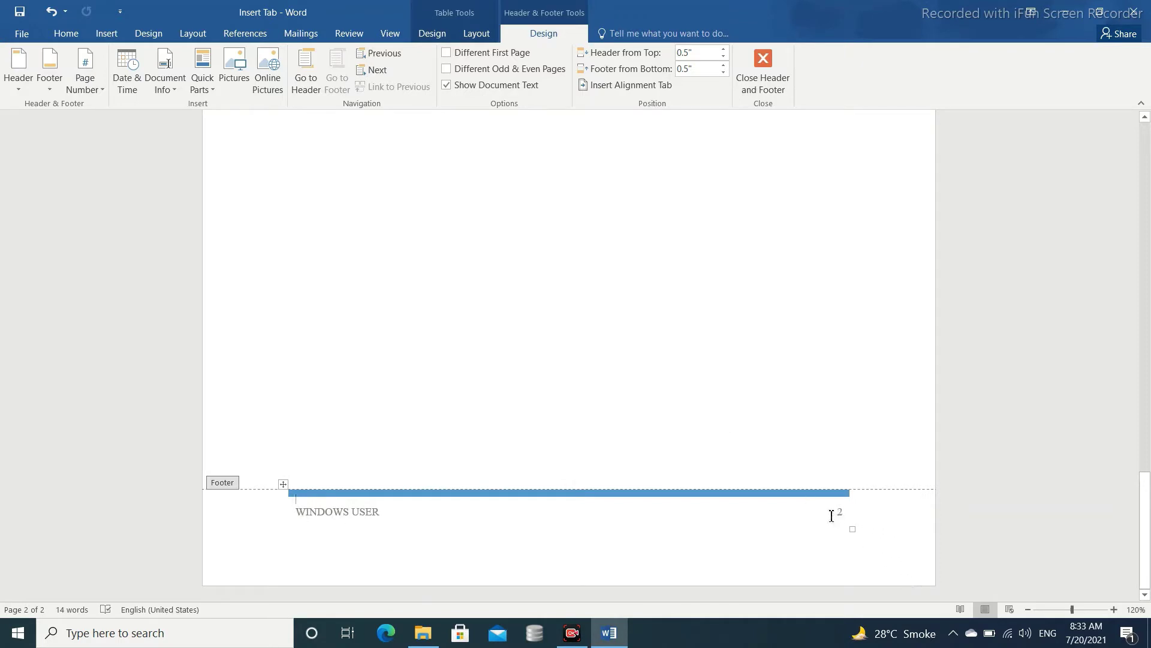
pyautogui.scroll(5, 831, 516)
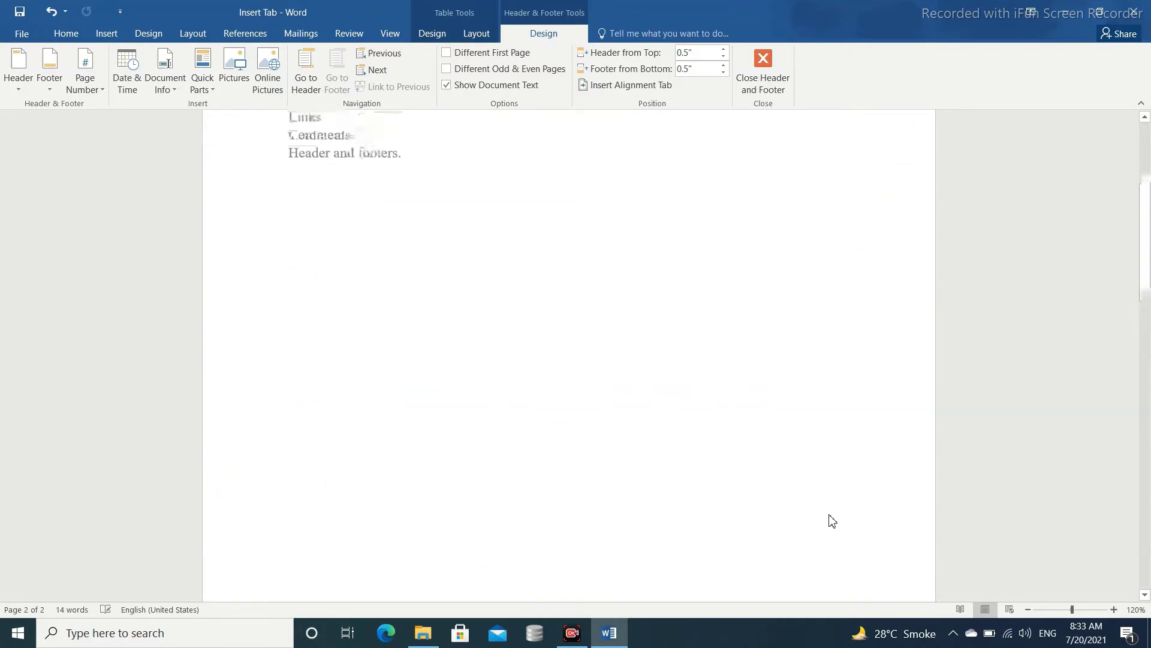
pyautogui.scroll(4, 832, 520)
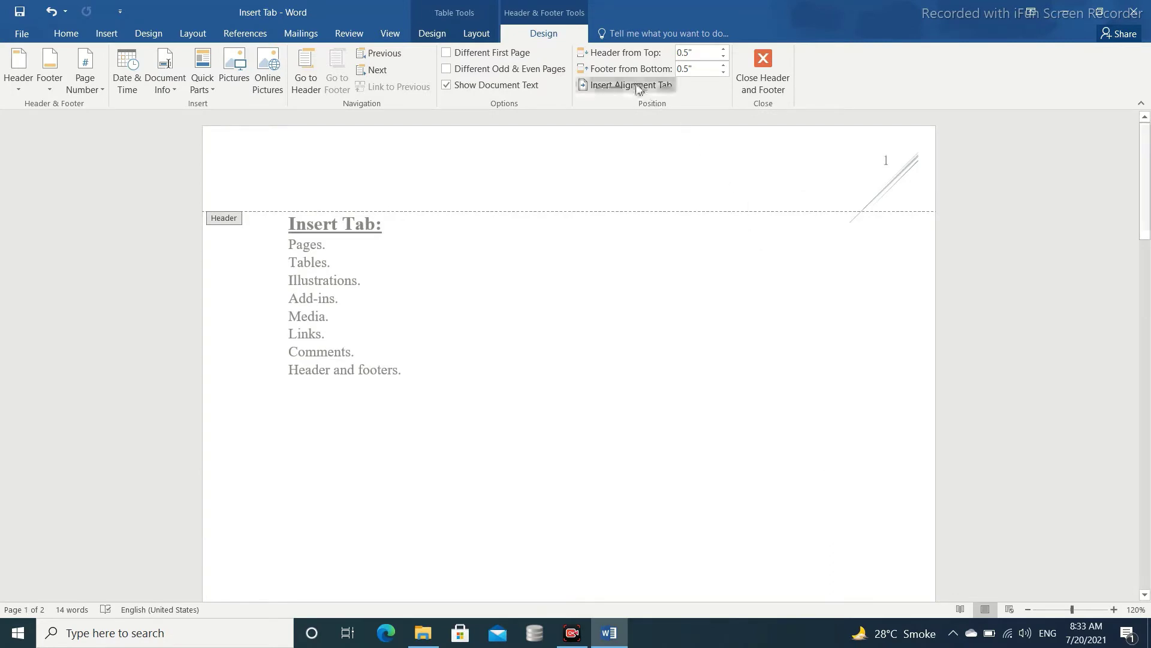
pyautogui.click(774, 84)
# Step: Undo the footer, page break, header text and header insertions
pyautogui.hotkey('ctrl', 'z')
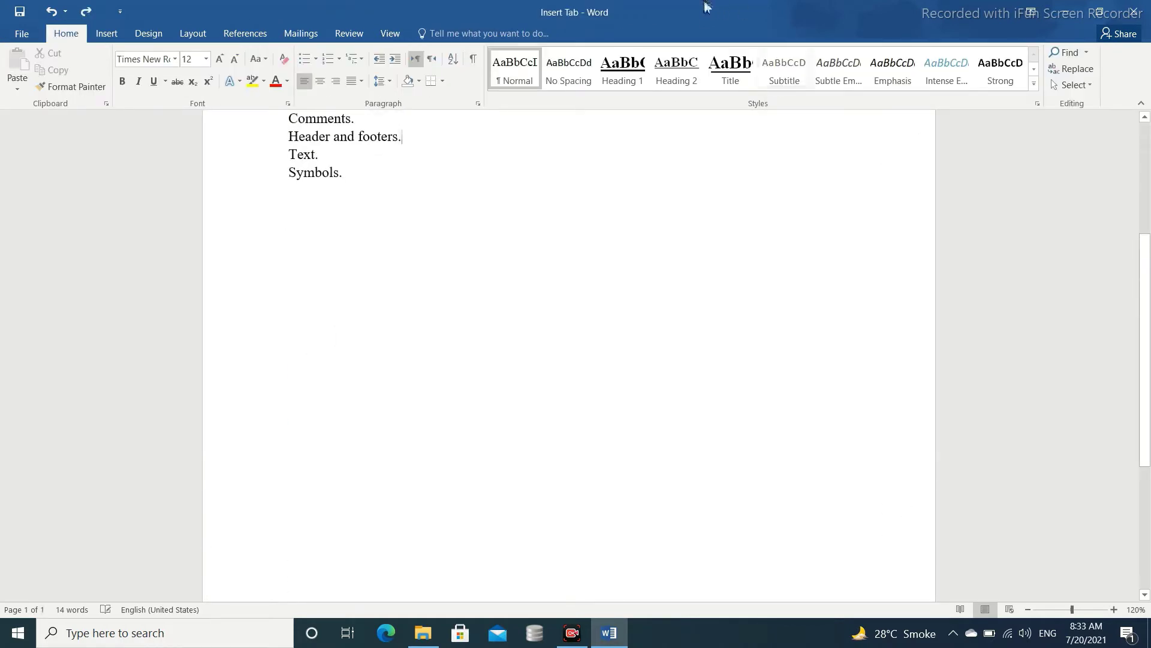
pyautogui.scroll(4, 683, 283)
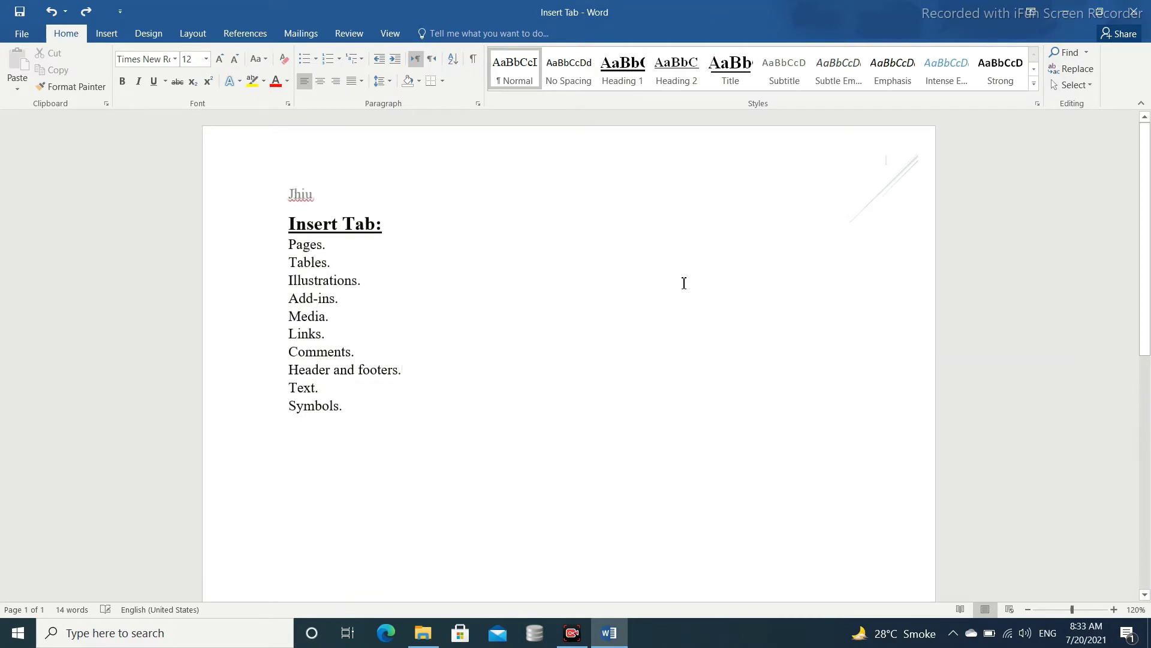
pyautogui.hotkey('ctrl', 'z')
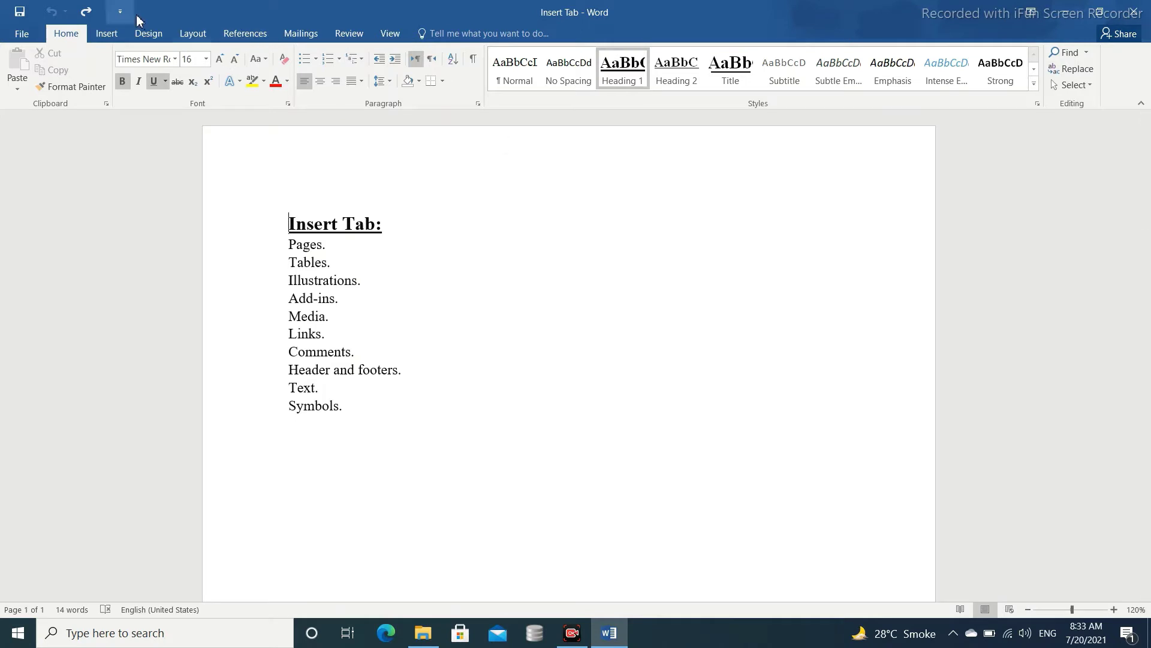
# Step: Compare the page number placement options and insert the Accent Bar 1 page number at the top of the page
pyautogui.click(107, 34)
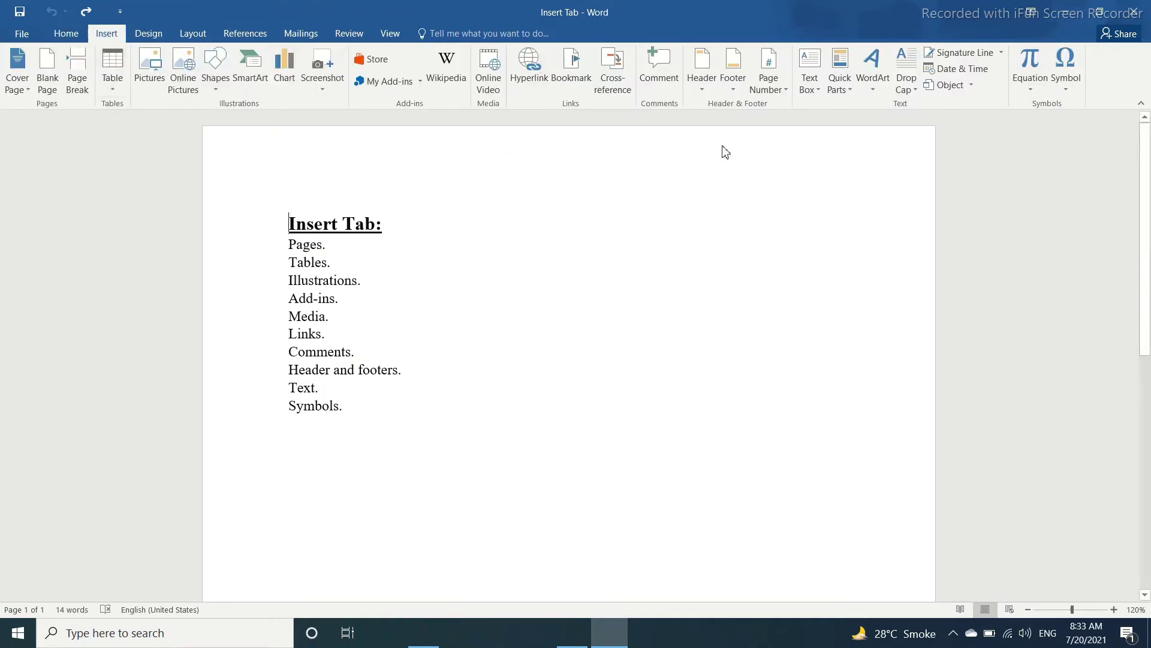
pyautogui.click(772, 84)
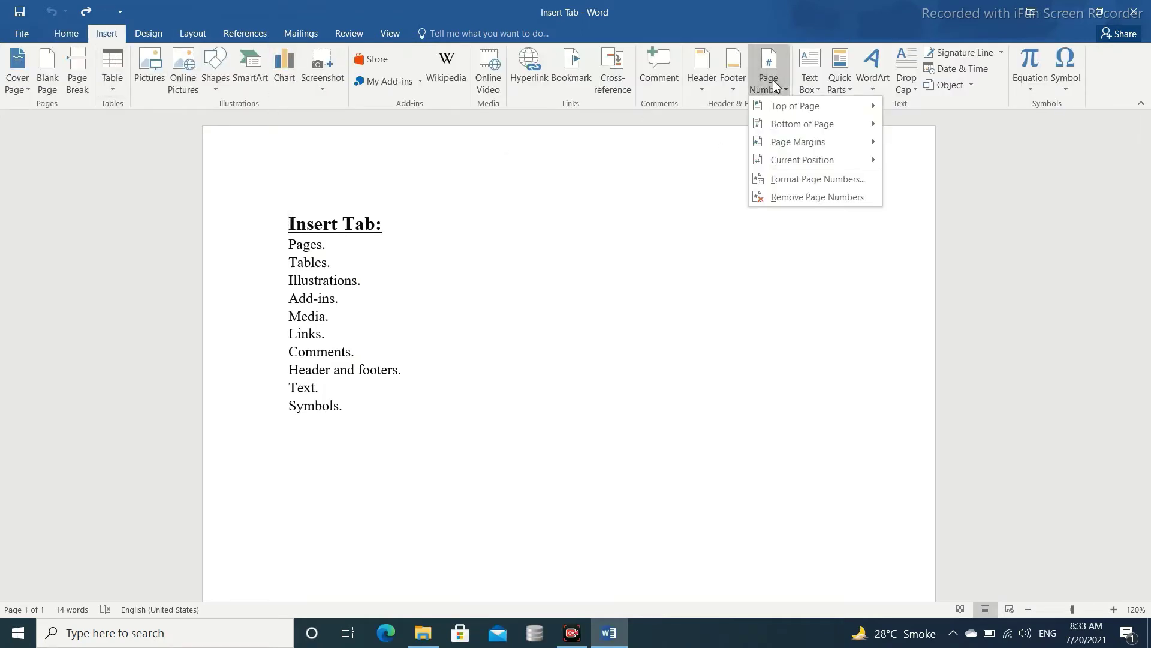
pyautogui.moveTo(837, 141)
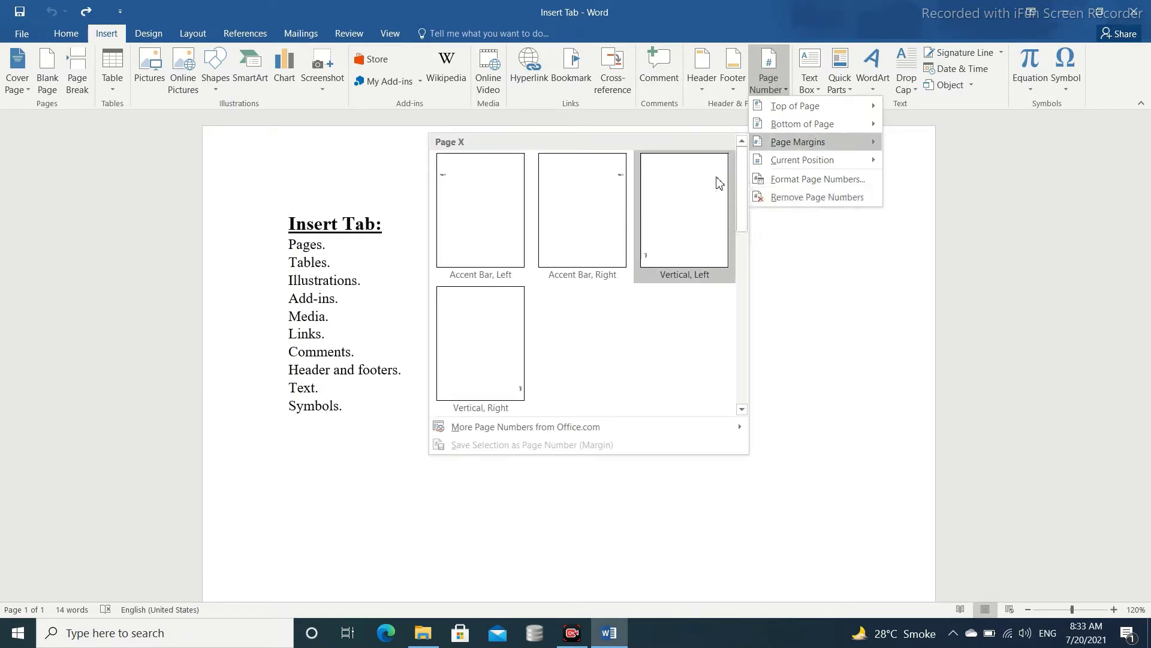
pyautogui.moveTo(863, 129)
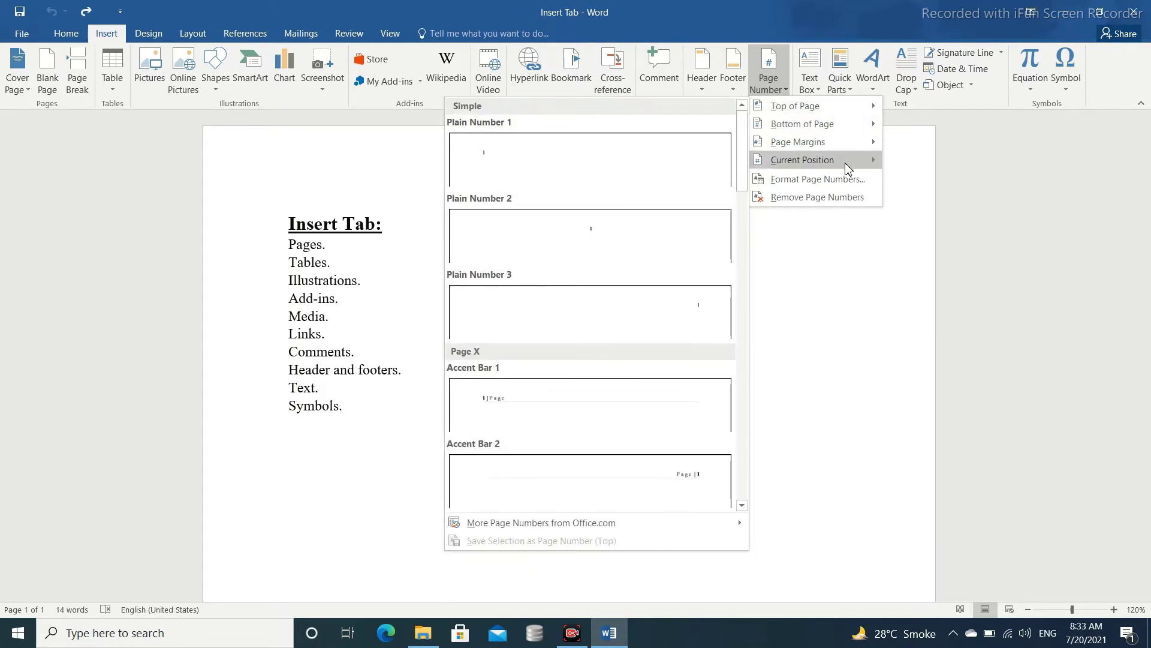
pyautogui.moveTo(846, 163)
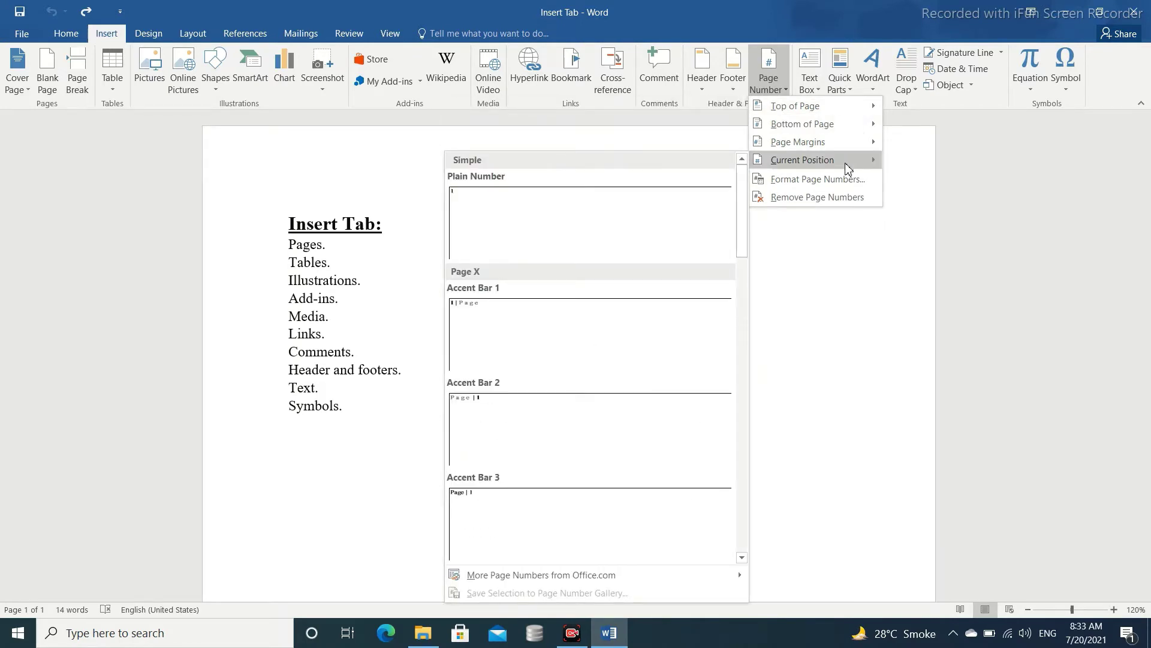
pyautogui.moveTo(842, 111)
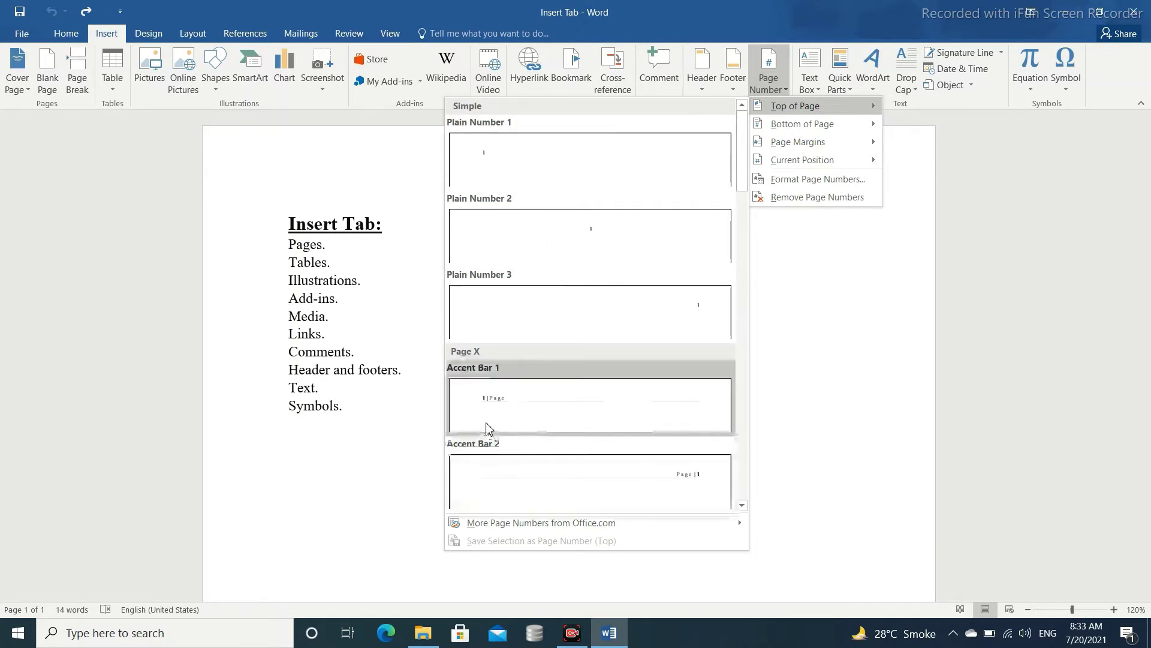
pyautogui.click(613, 406)
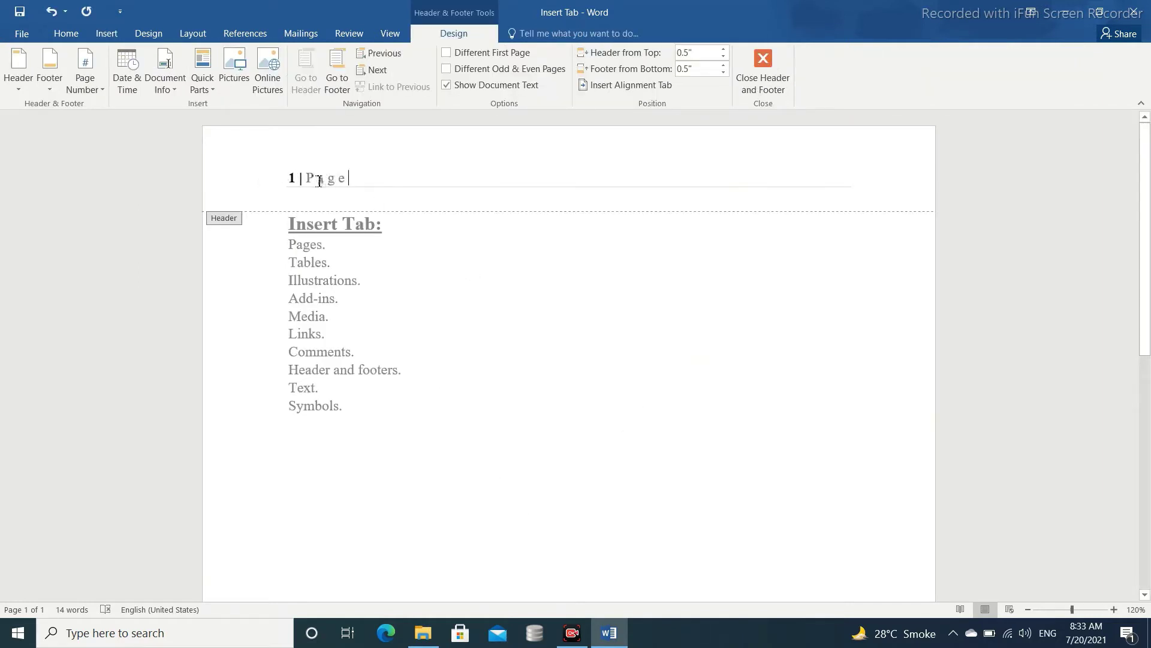
# Step: Undo the page number insertion and return from the header to the body text
pyautogui.hotkey('ctrl', 'z')
pyautogui.hotkey('ctrl', 'z')
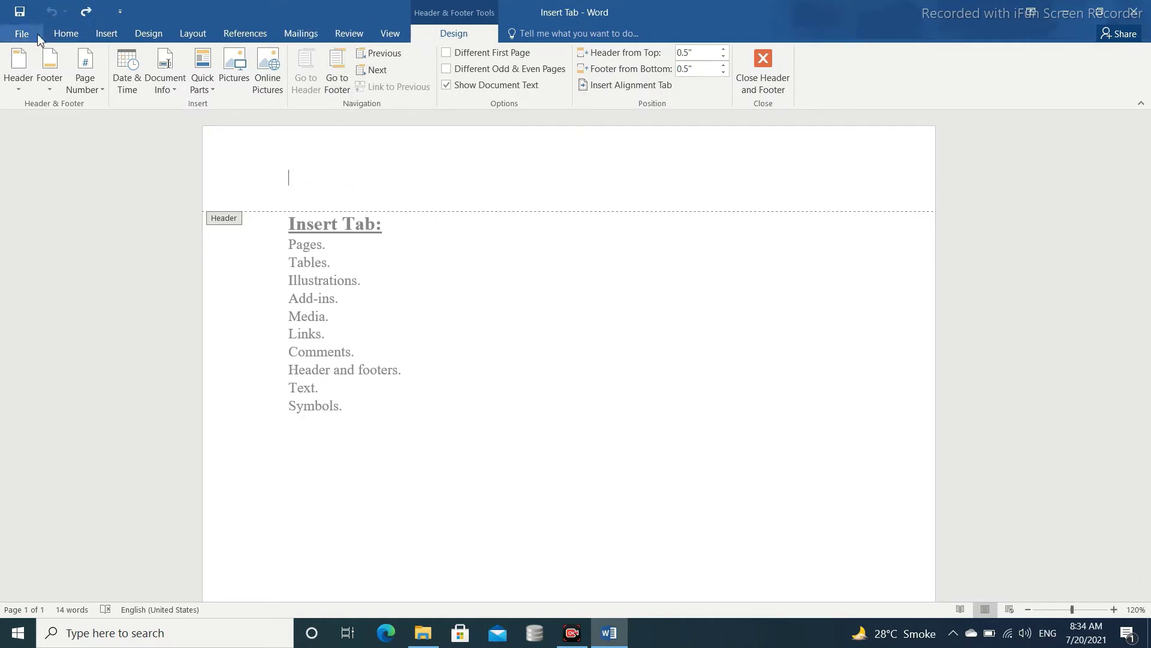
pyautogui.click(106, 36)
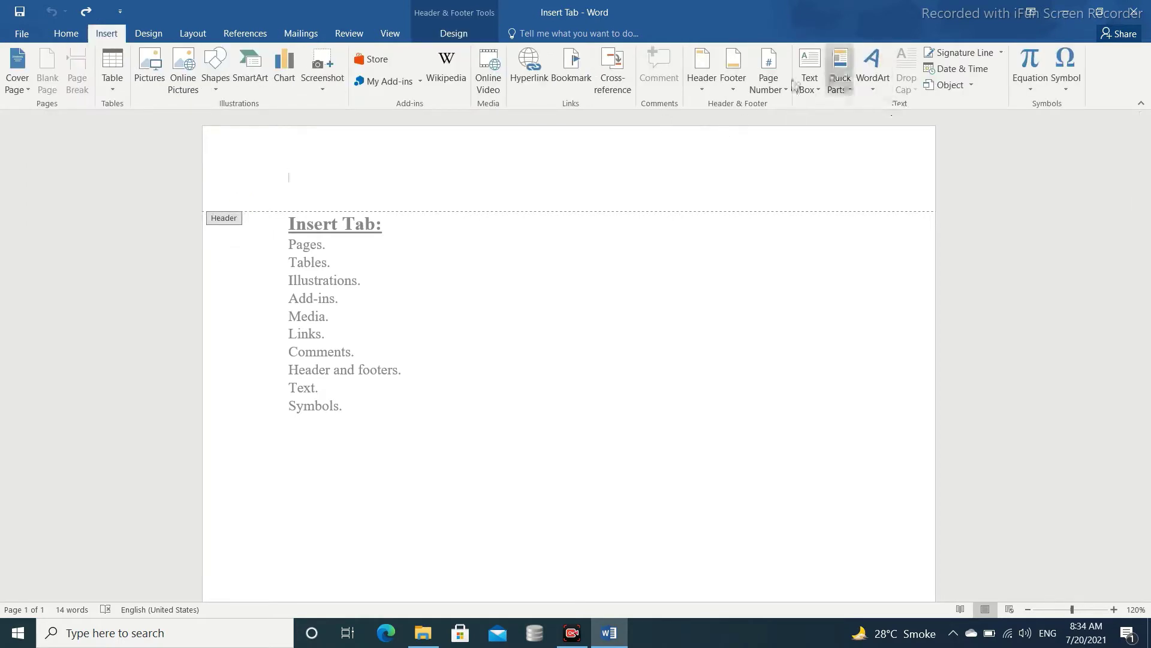
pyautogui.doubleClick(837, 241)
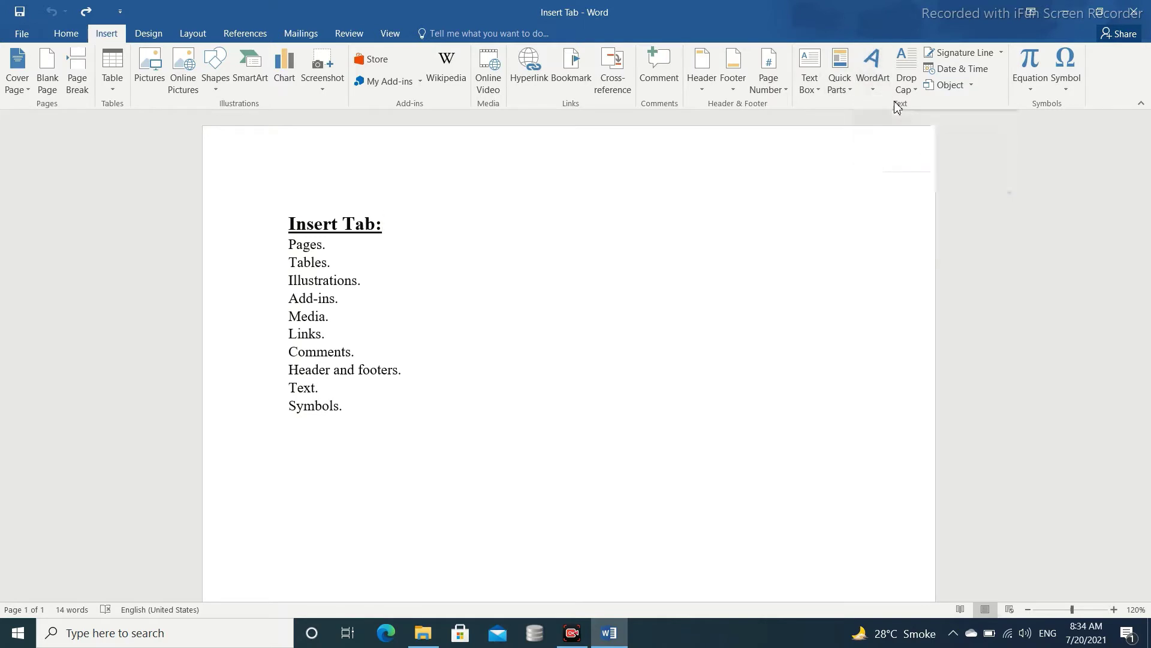
# Step: Insert the built-in Whisp Sidebar text box, select its title placeholder, and undo the insertion
pyautogui.click(816, 81)
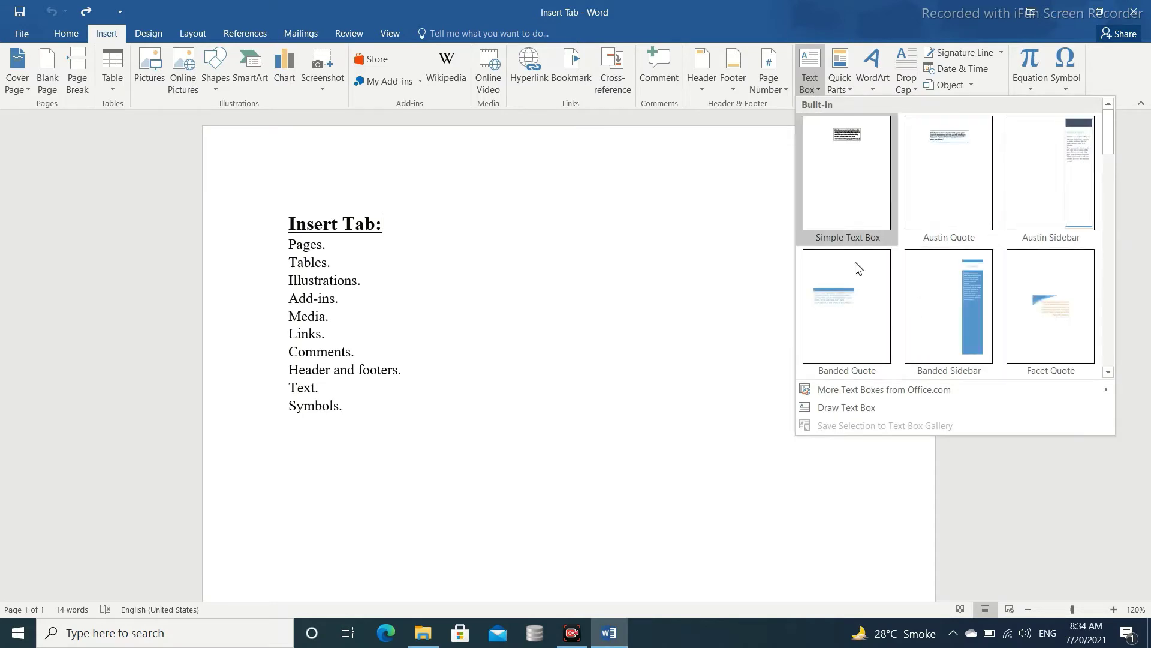
pyautogui.scroll(-2, 845, 335)
pyautogui.scroll(-3, 845, 335)
pyautogui.scroll(3, 846, 335)
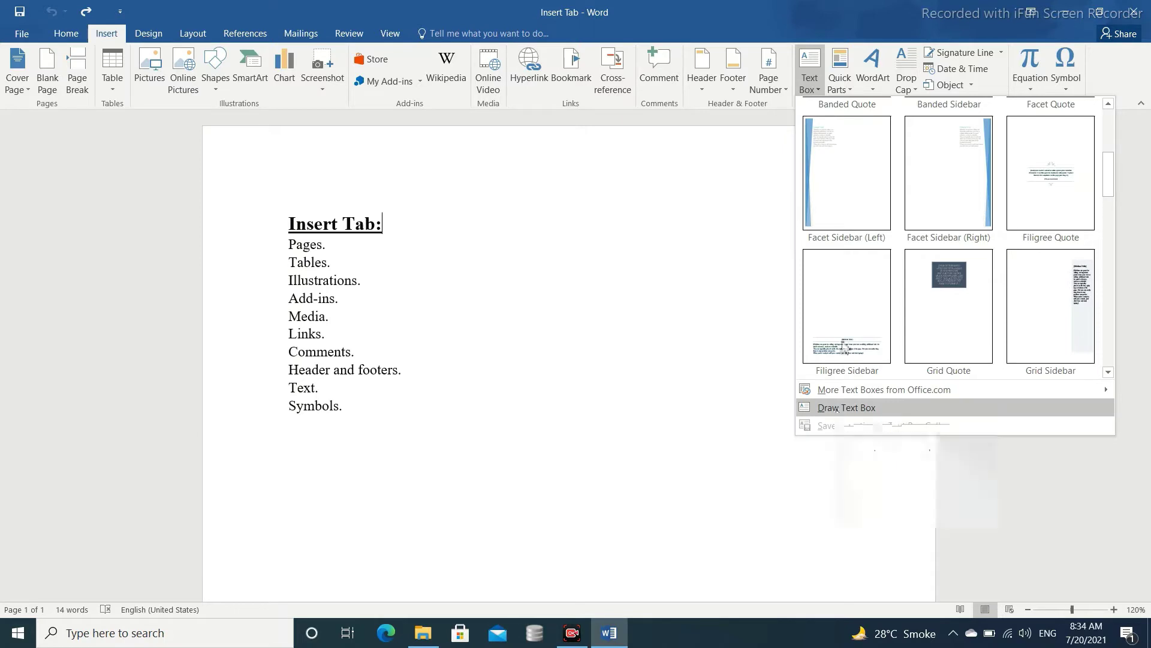
pyautogui.scroll(-5, 923, 236)
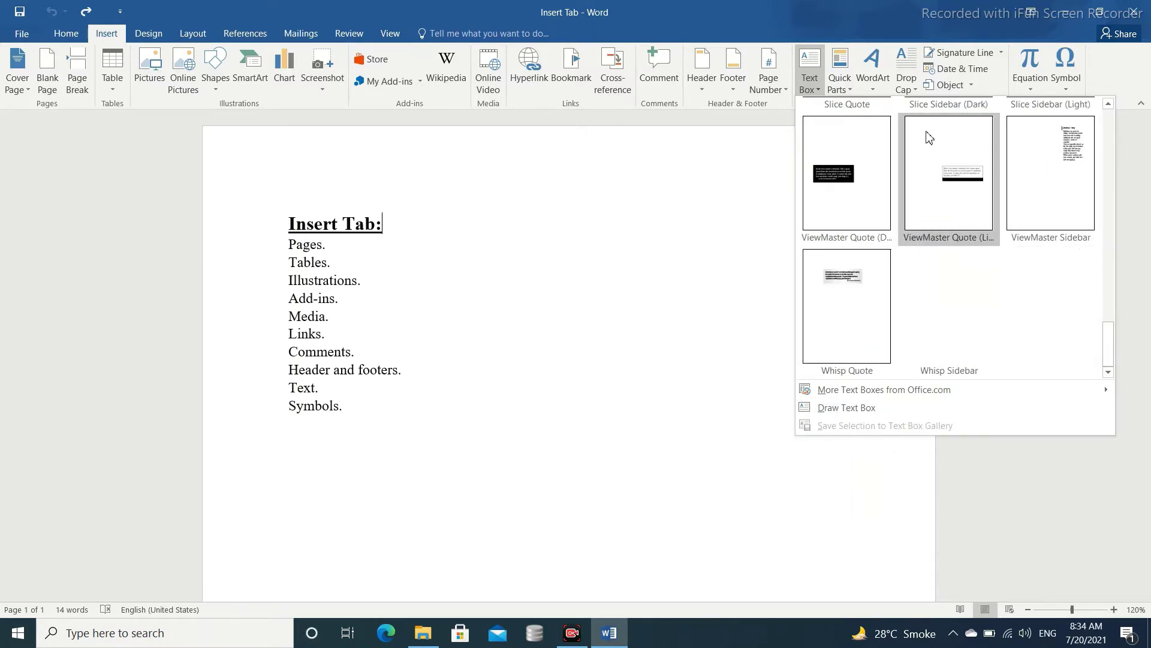
pyautogui.click(988, 310)
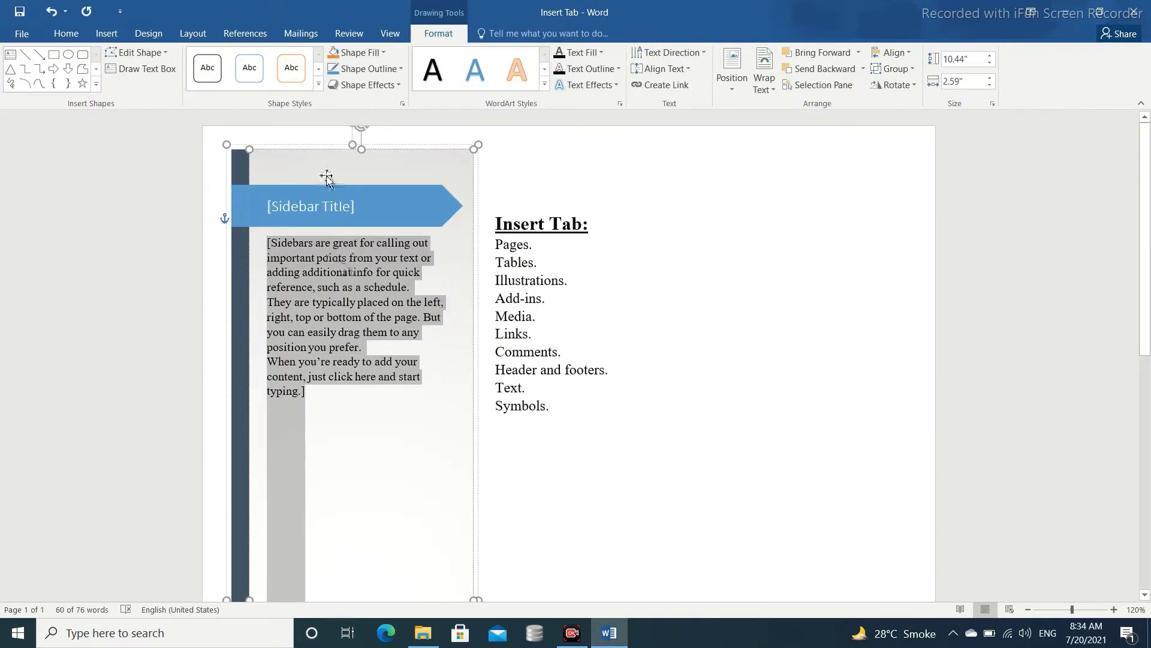
pyautogui.click(353, 207)
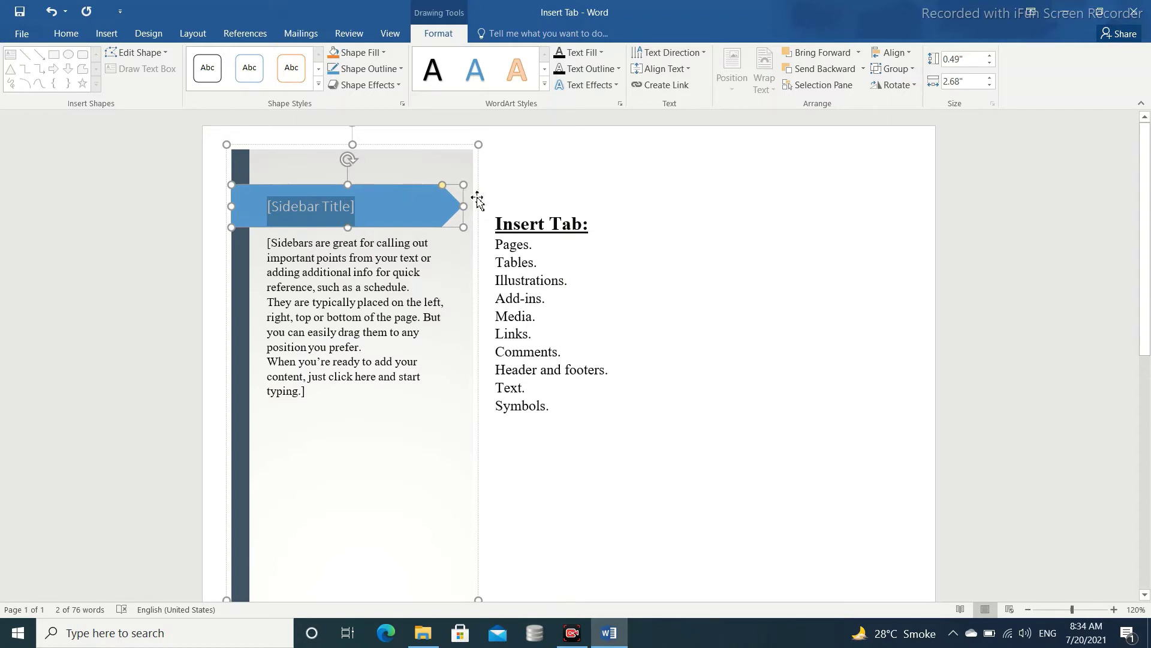
pyautogui.hotkey('ctrl', 'z')
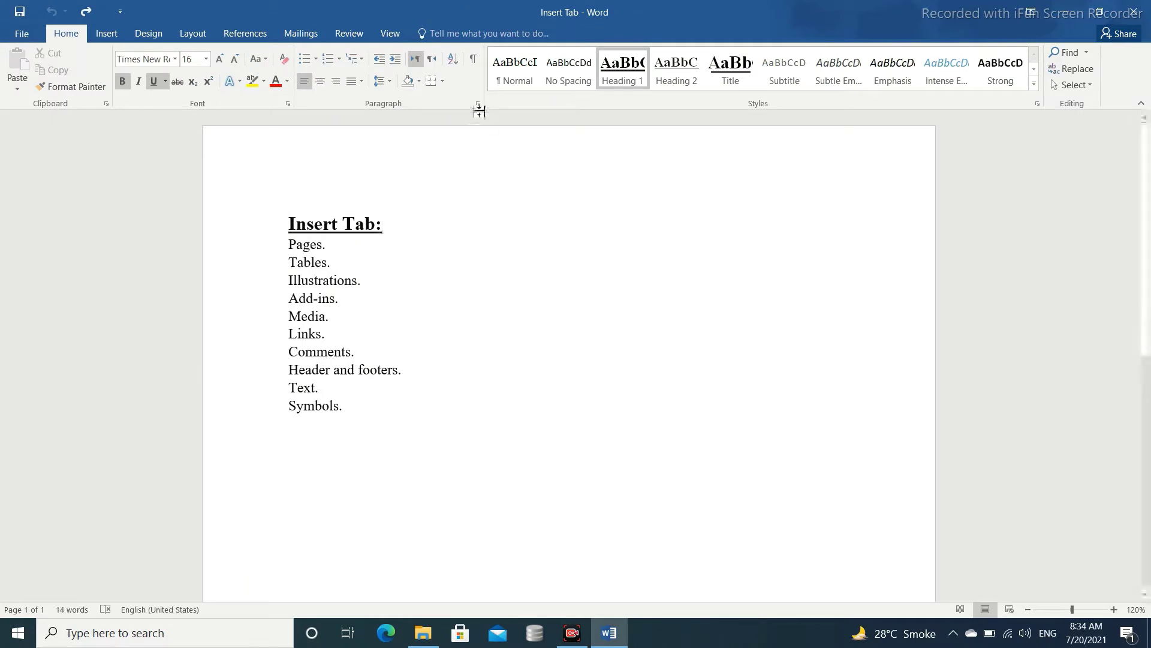
# Step: Draw a custom text box about 3.06" wide and 1.28" high in the blank area beside the list
pyautogui.click(112, 39)
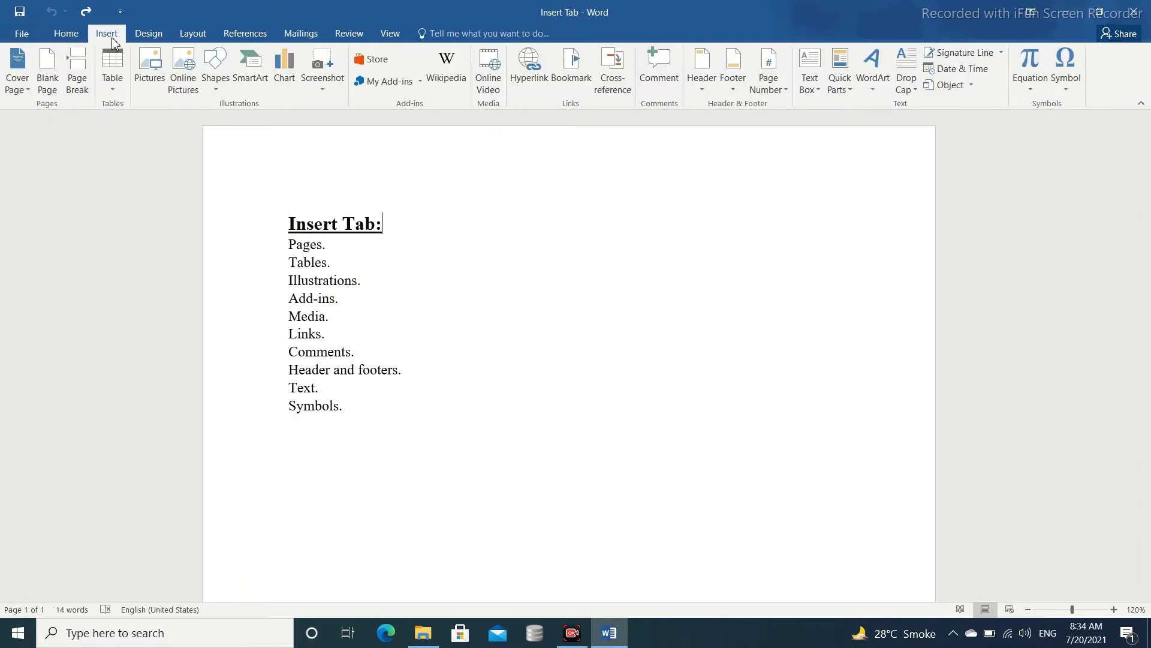
pyautogui.click(814, 90)
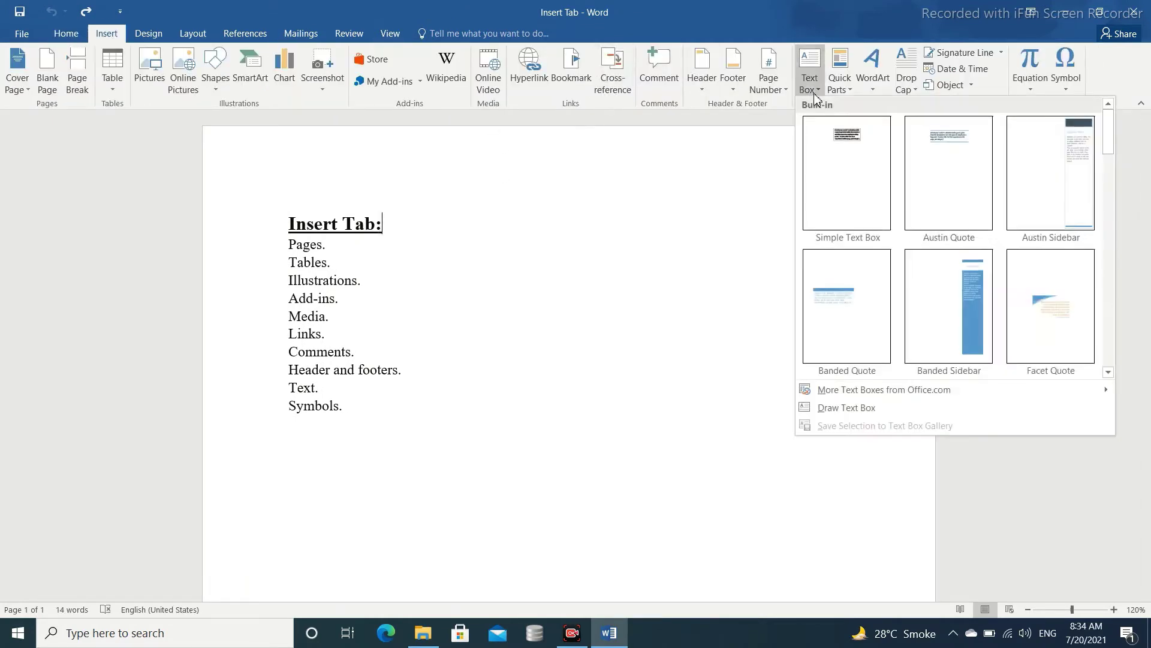
pyautogui.click(856, 408)
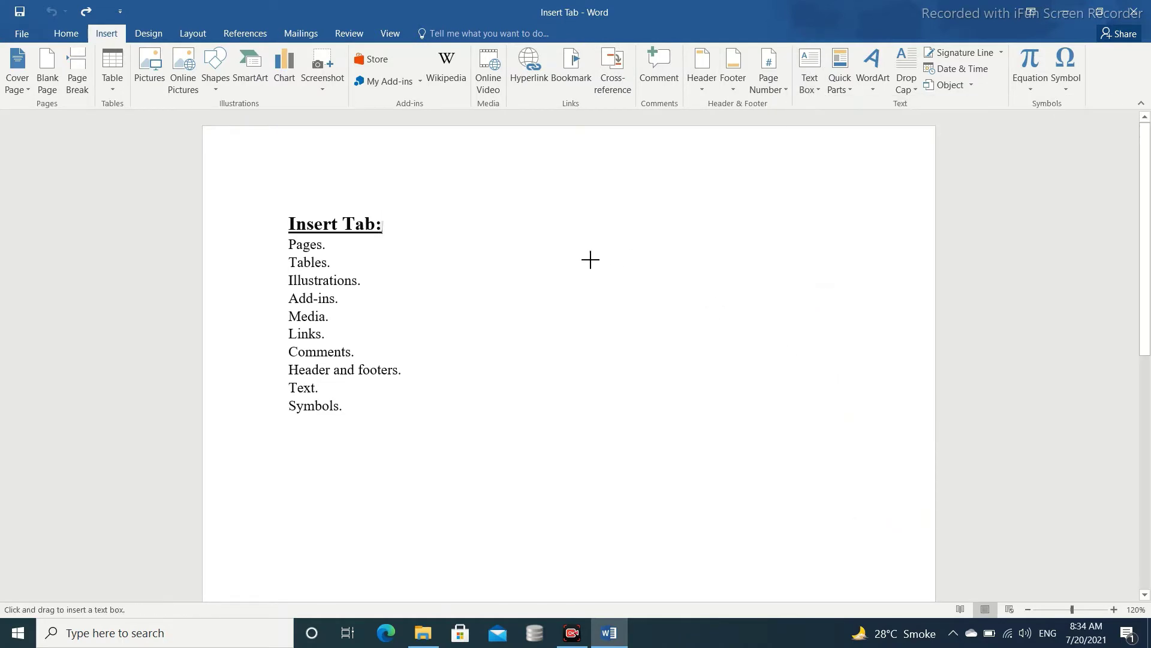
pyautogui.moveTo(588, 257)
pyautogui.mouseDown()
pyautogui.moveTo(653, 307)
pyautogui.moveTo(765, 432)
pyautogui.moveTo(838, 393)
pyautogui.moveTo(853, 367)
pyautogui.mouseUp()
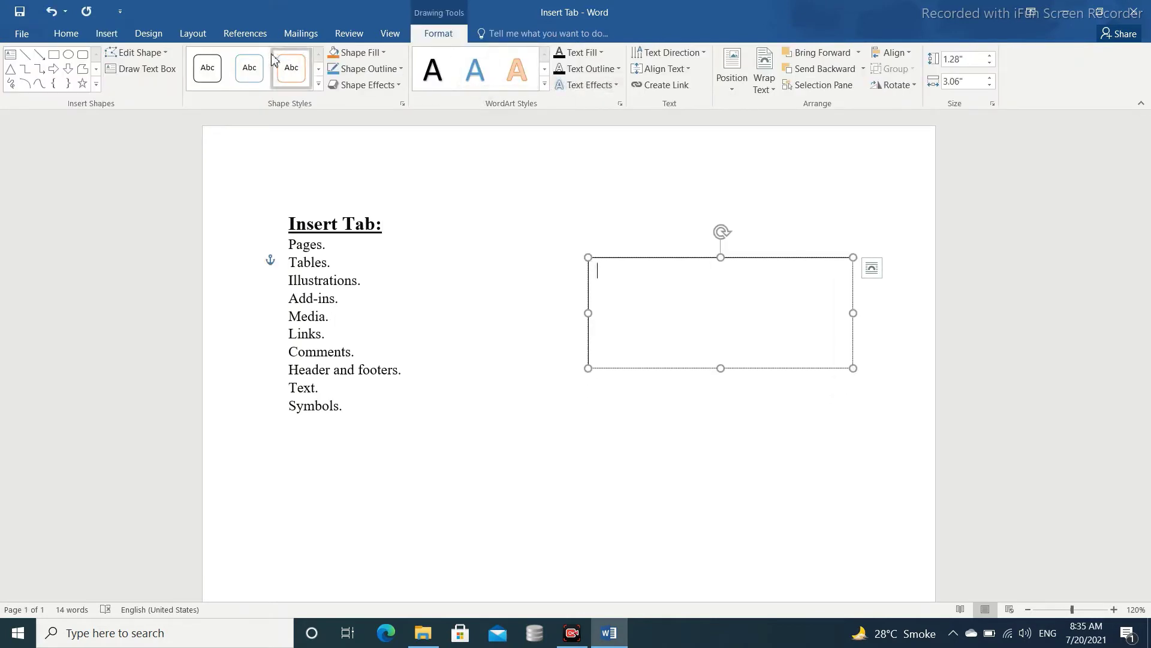
# Step: Apply the solid orange theme style with outline to the text box, and undo both the style and the box
pyautogui.click(319, 84)
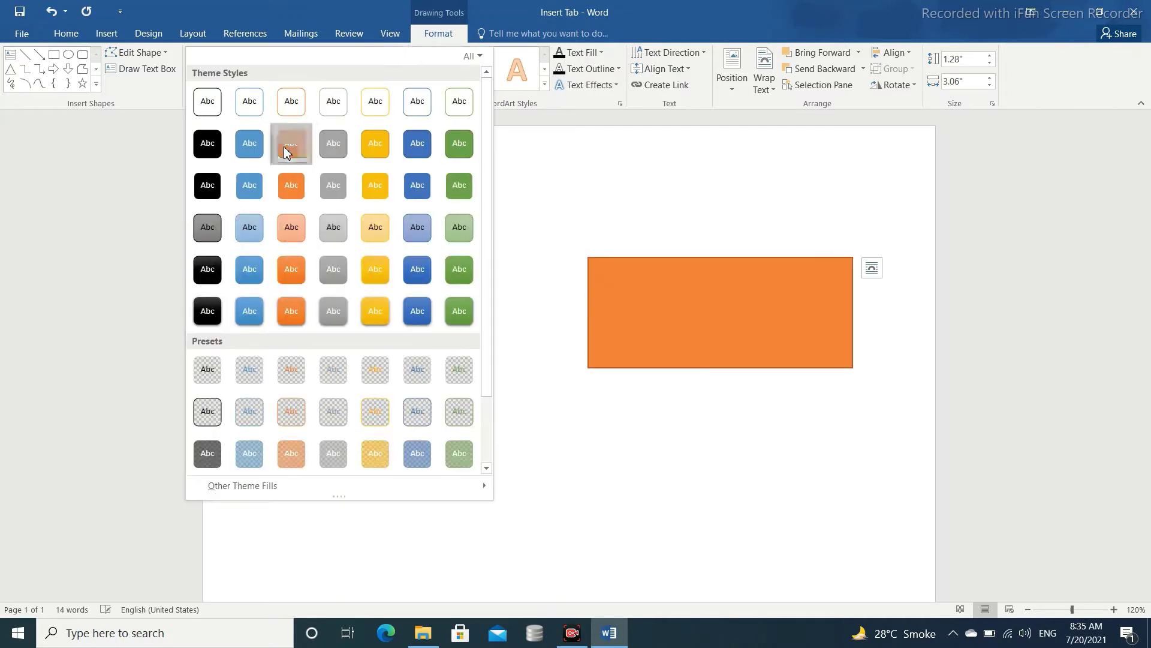
pyautogui.click(286, 148)
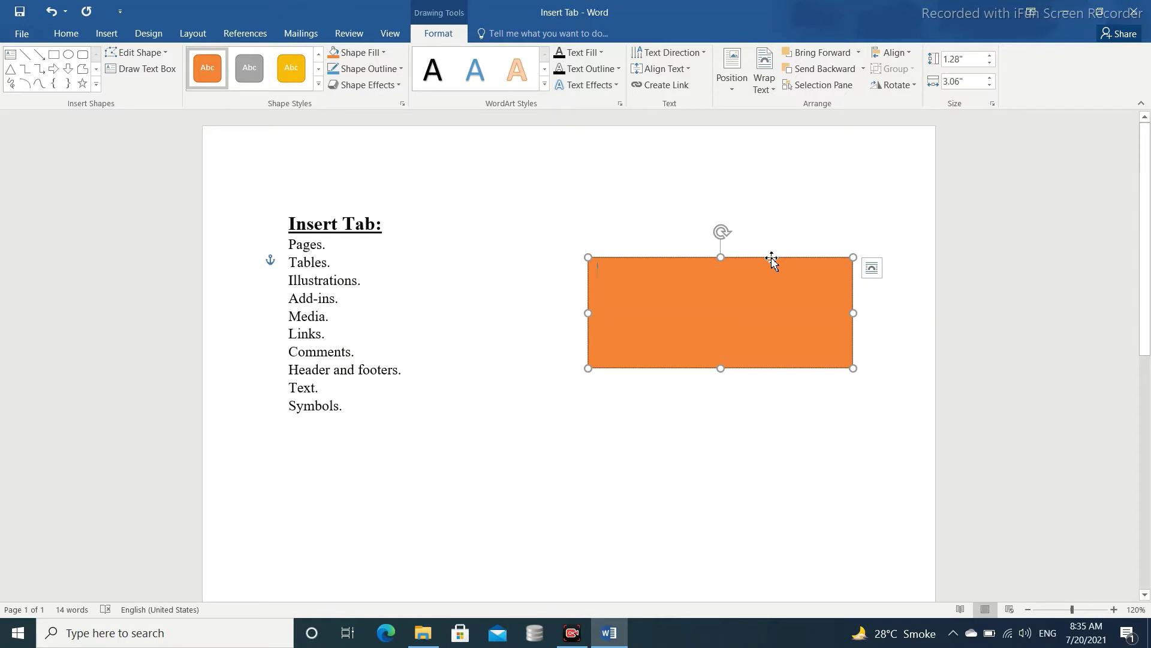
pyautogui.hotkey('ctrl', 'z')
pyautogui.hotkey('ctrl', 'z')
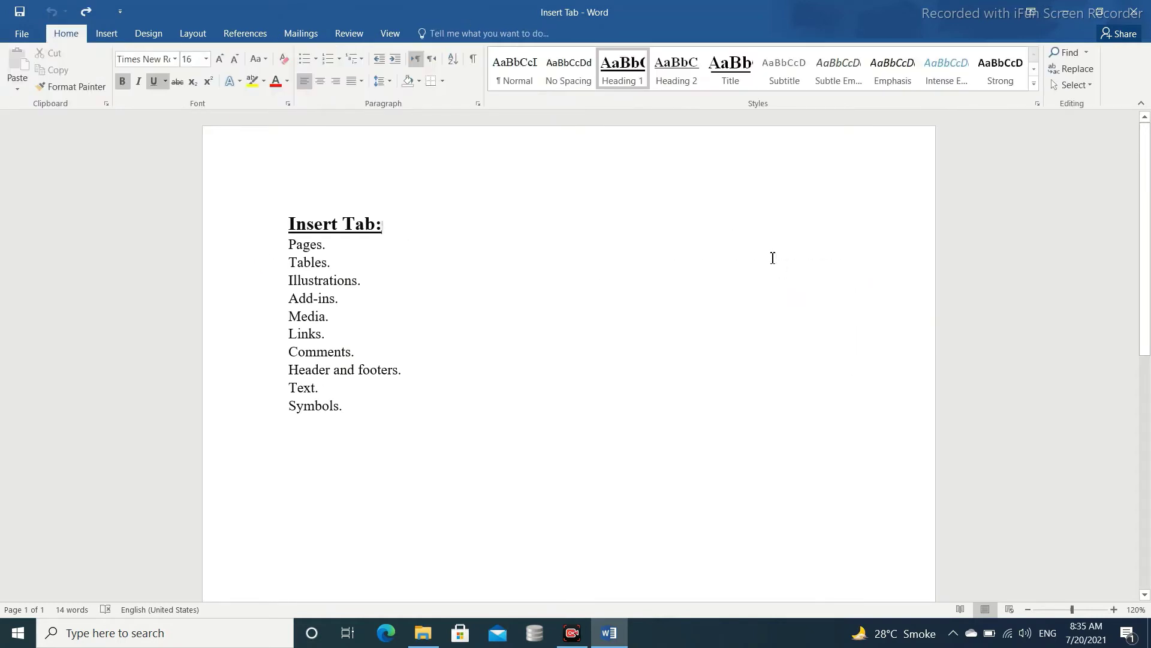
# Step: Review the AutoText entries, insert the Abstract document property after the Insert Tab heading, and undo it
pyautogui.click(104, 37)
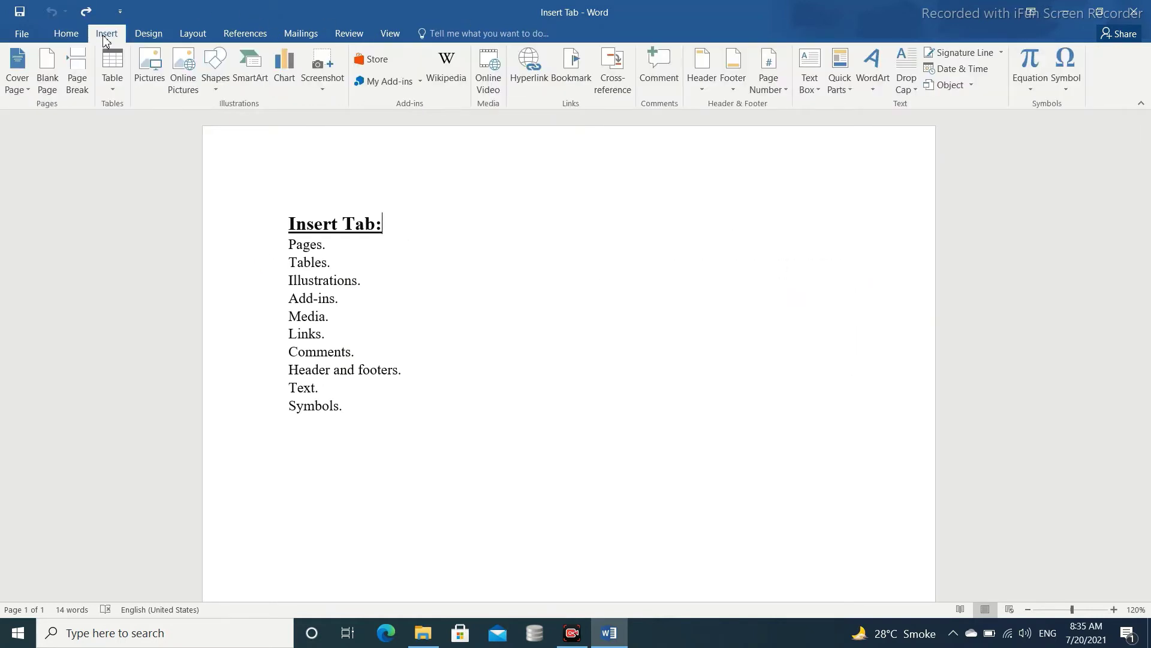
pyautogui.click(852, 90)
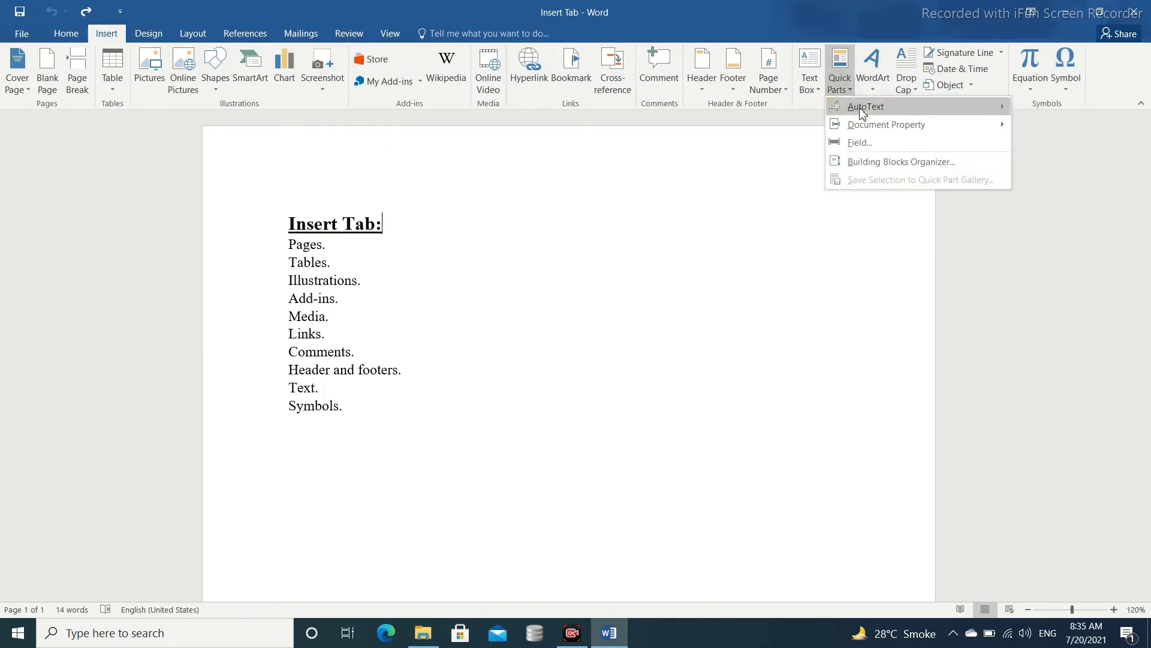
pyautogui.moveTo(857, 107)
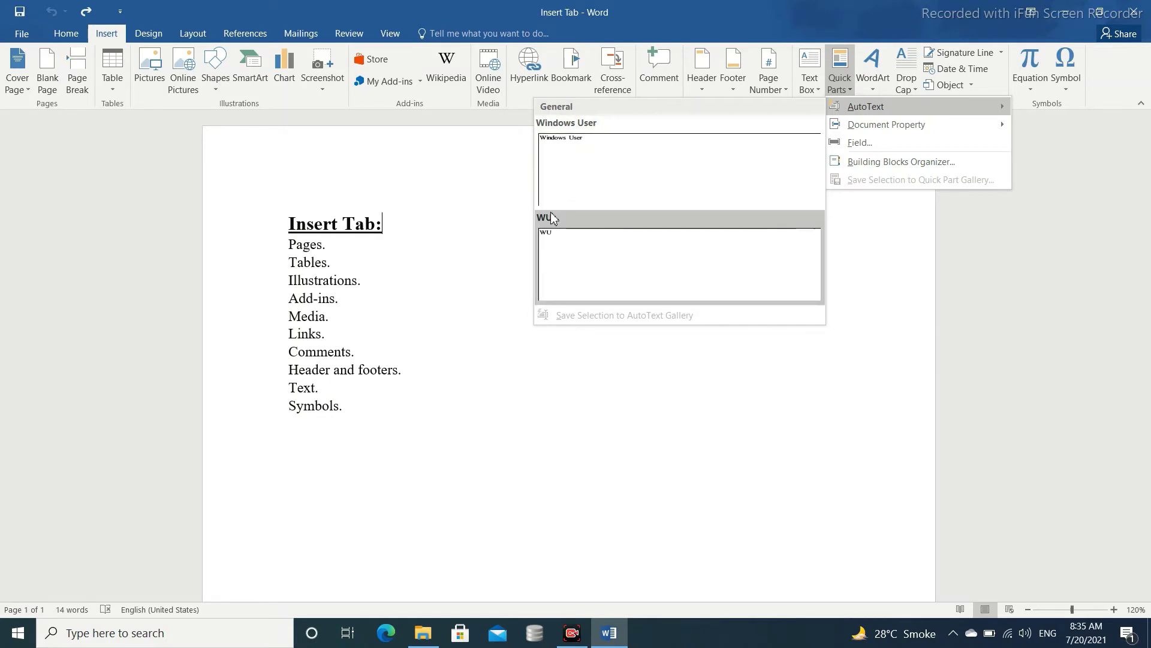
pyautogui.moveTo(897, 130)
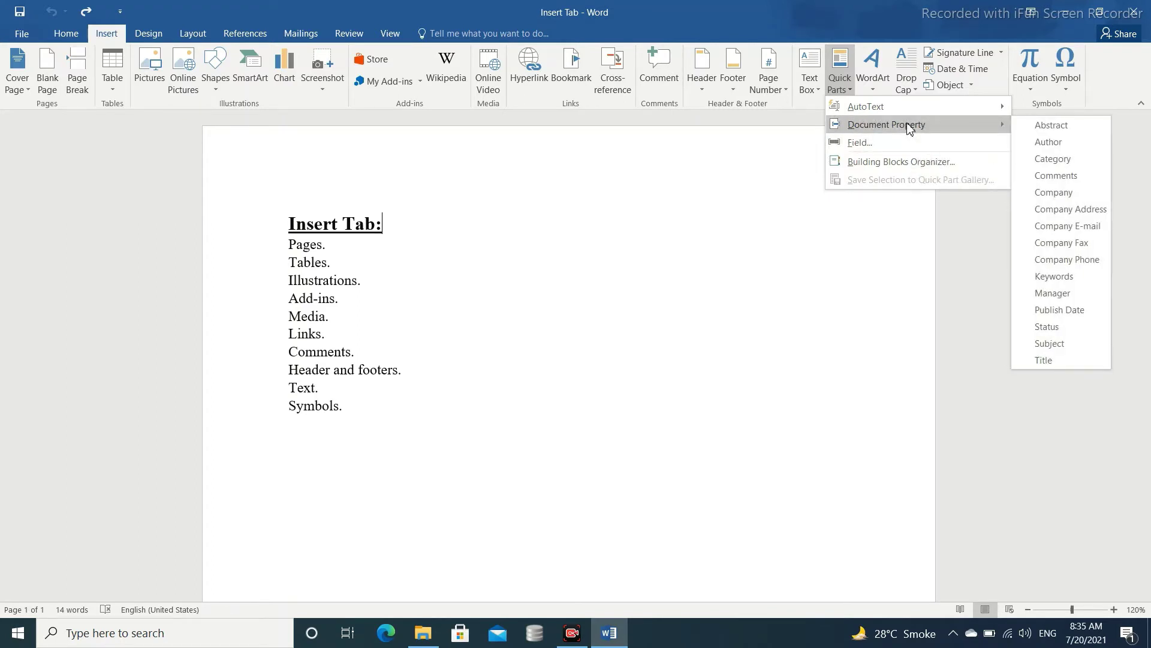
pyautogui.click(1052, 125)
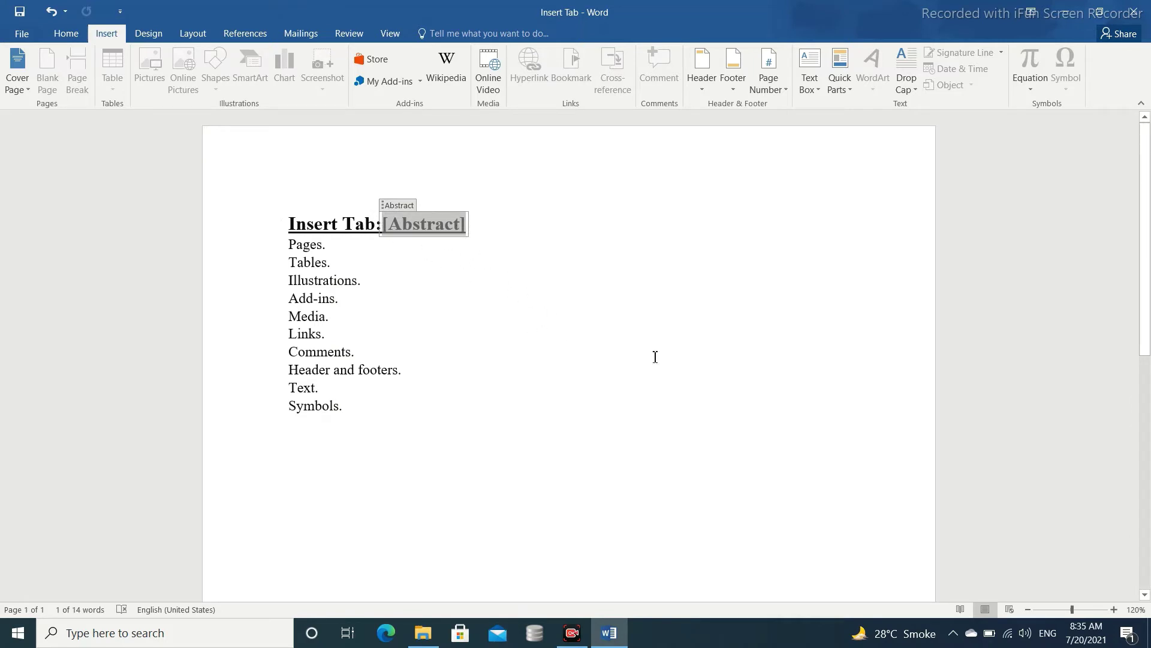
pyautogui.hotkey('ctrl', 'z')
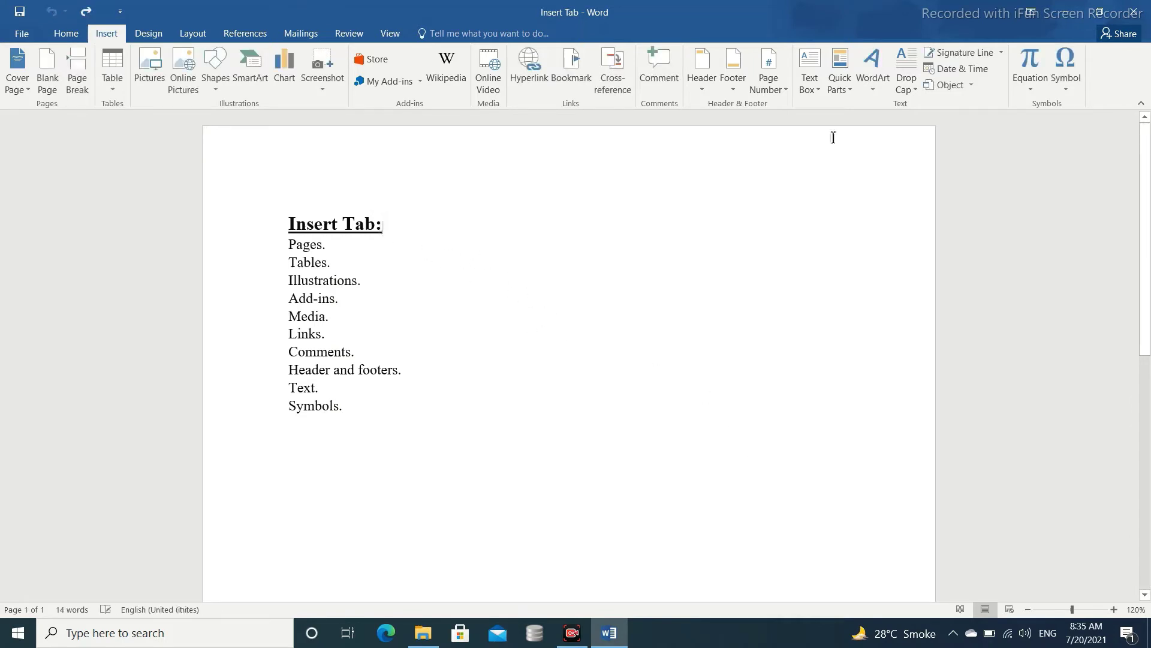
# Step: Insert the Company E-mail document property after the Insert Tab heading and undo the insertion
pyautogui.click(853, 95)
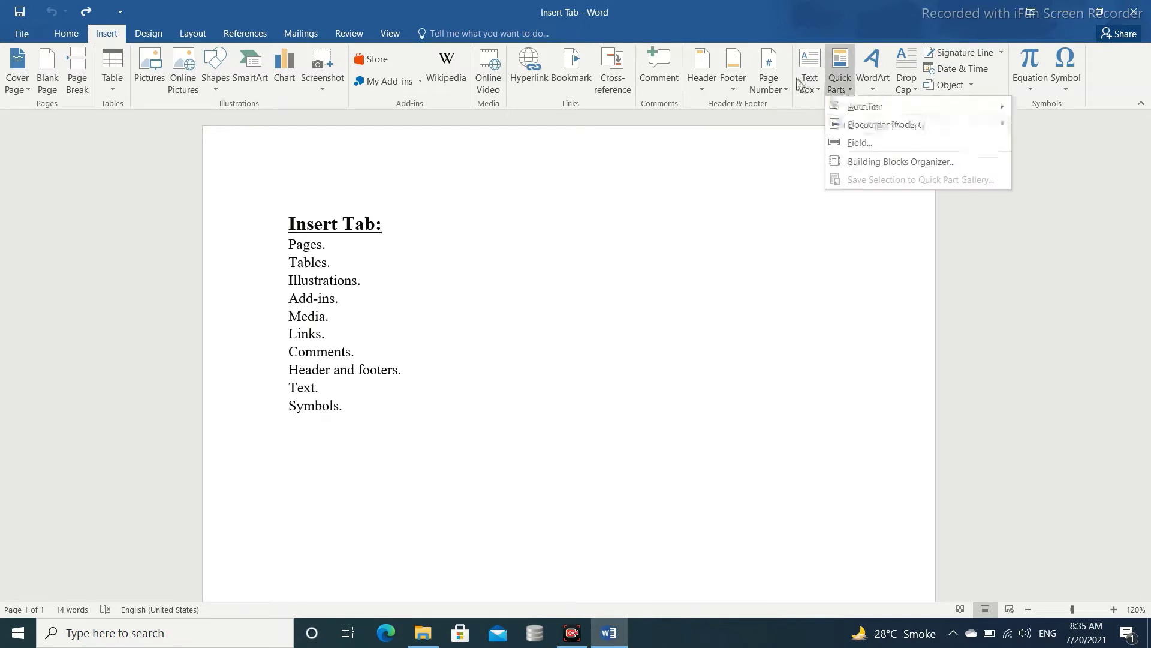
pyautogui.moveTo(984, 133)
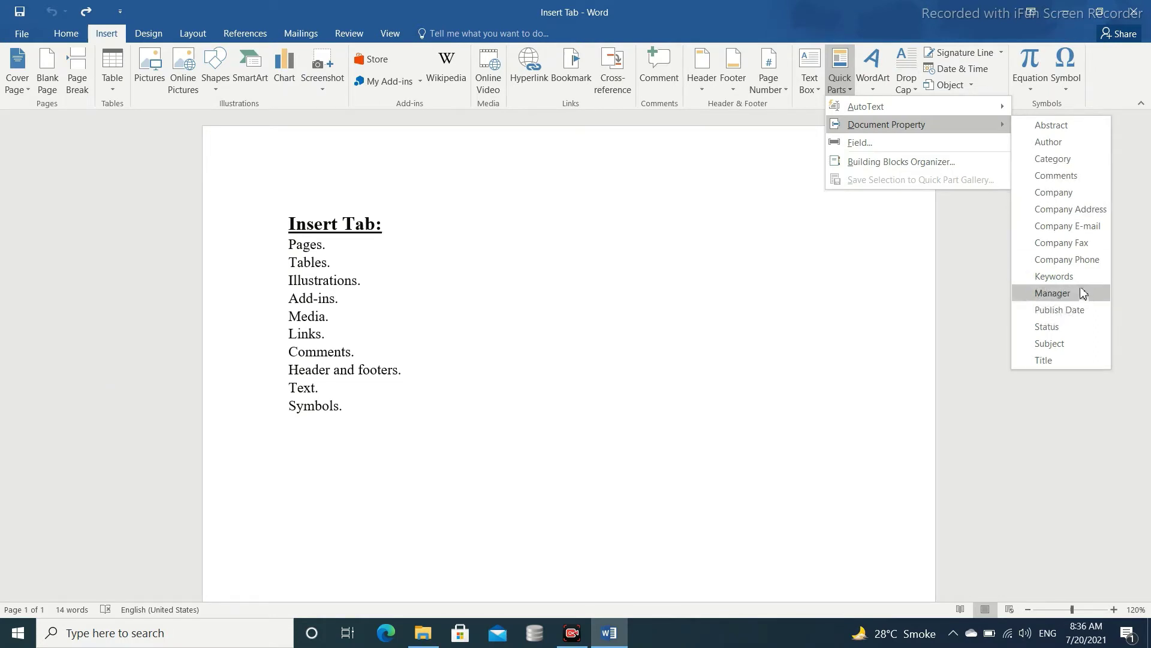
pyautogui.click(1068, 226)
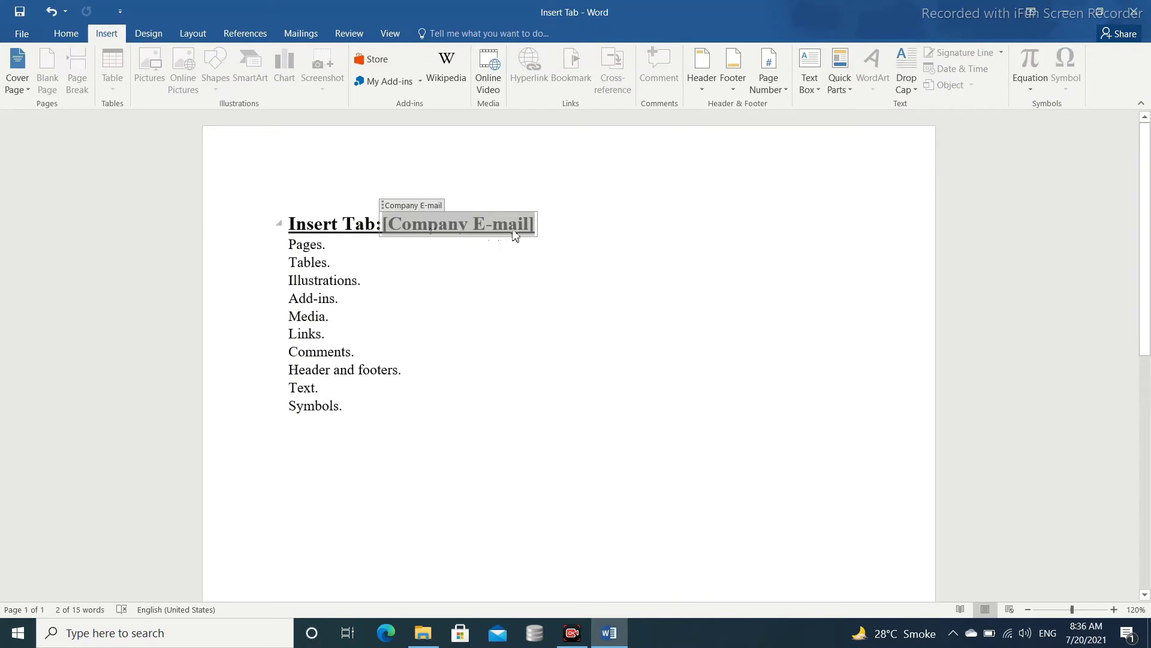
pyautogui.hotkey('ctrl', 'z')
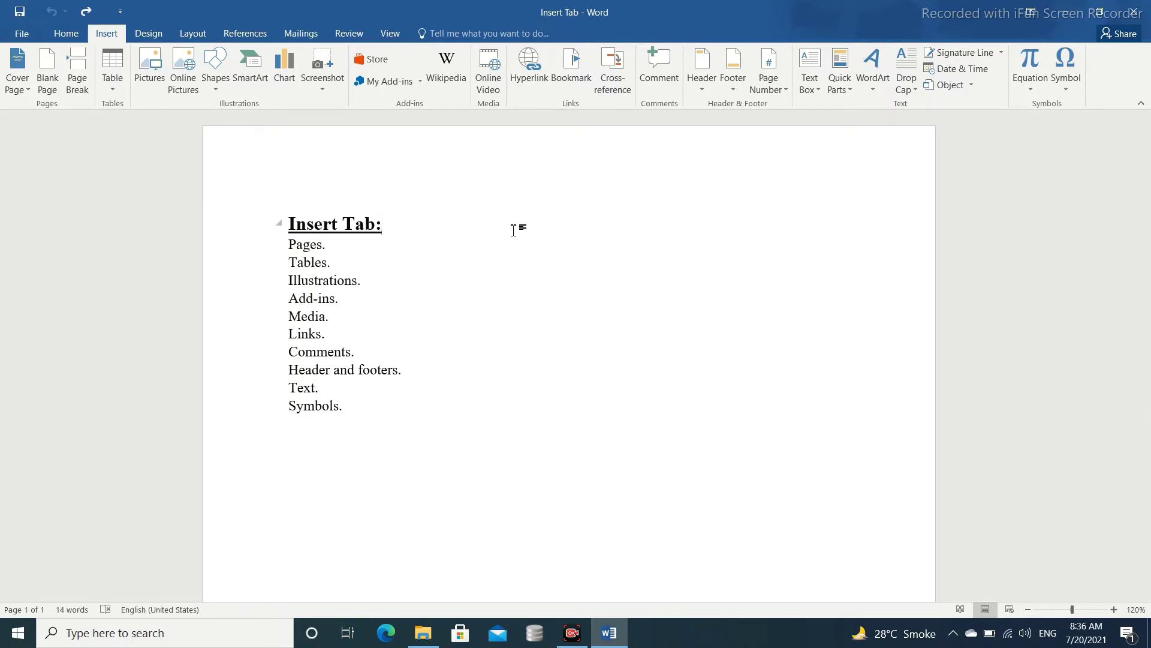
# Step: Insert the Author document property after the heading, replace its text with a first name, and undo both changes
pyautogui.click(849, 76)
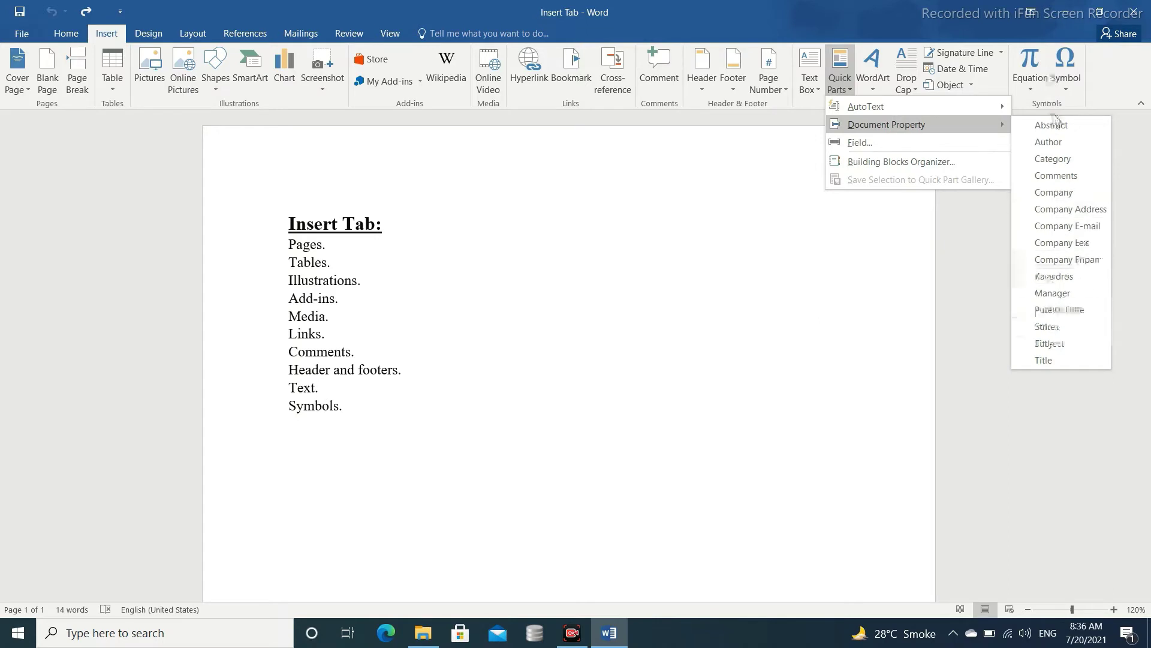
pyautogui.click(1059, 144)
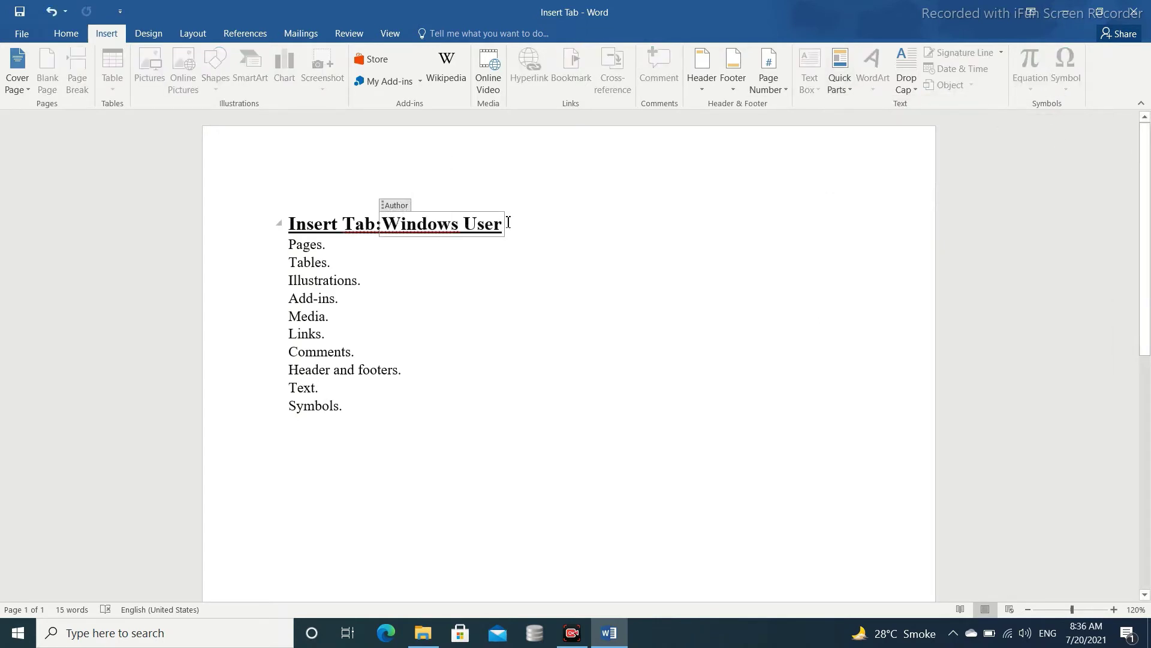
pyautogui.moveTo(504, 223); pyautogui.dragTo(384, 228)
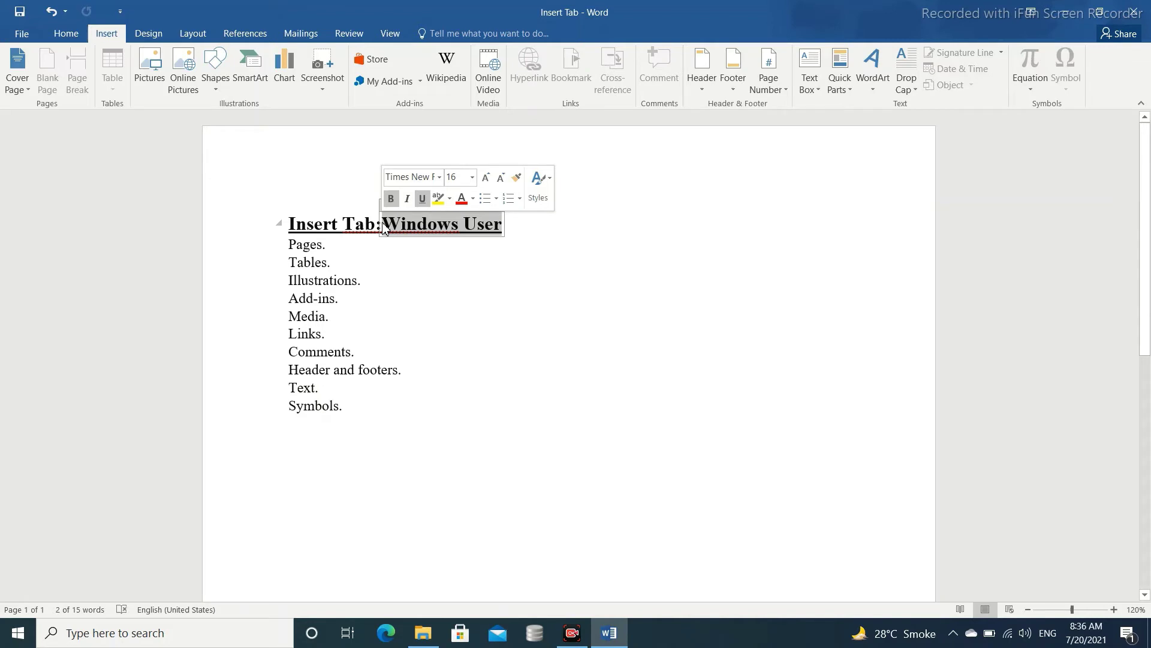
pyautogui.write('kevin')
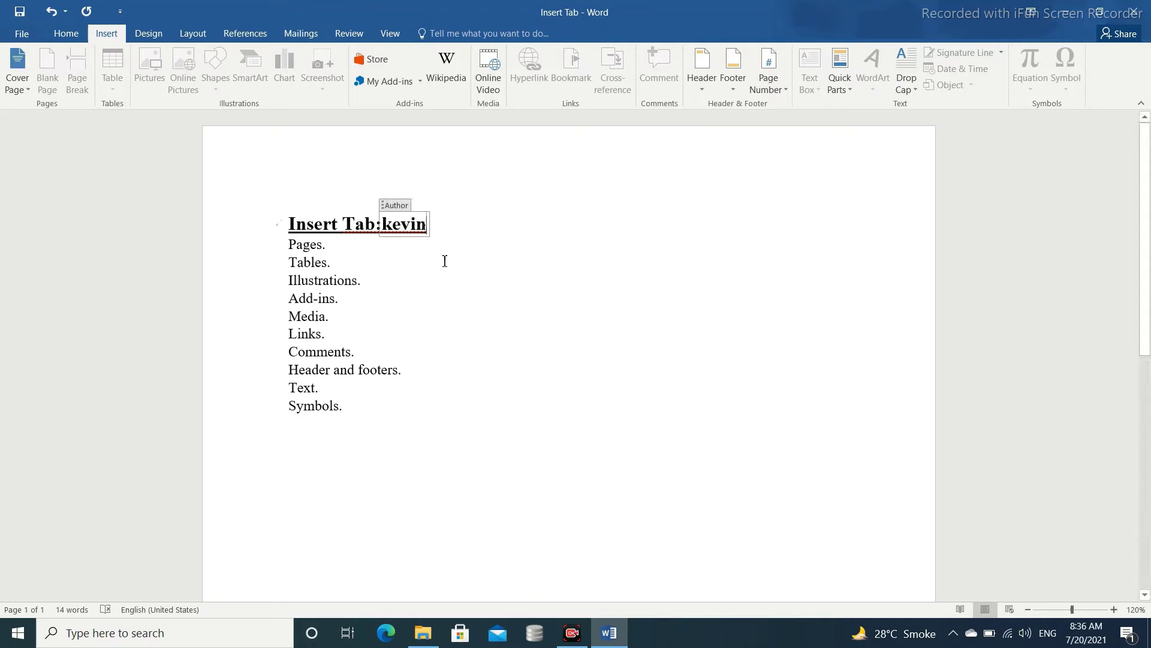
pyautogui.hotkey('ctrl', 'z')
pyautogui.hotkey('ctrl', 'z')
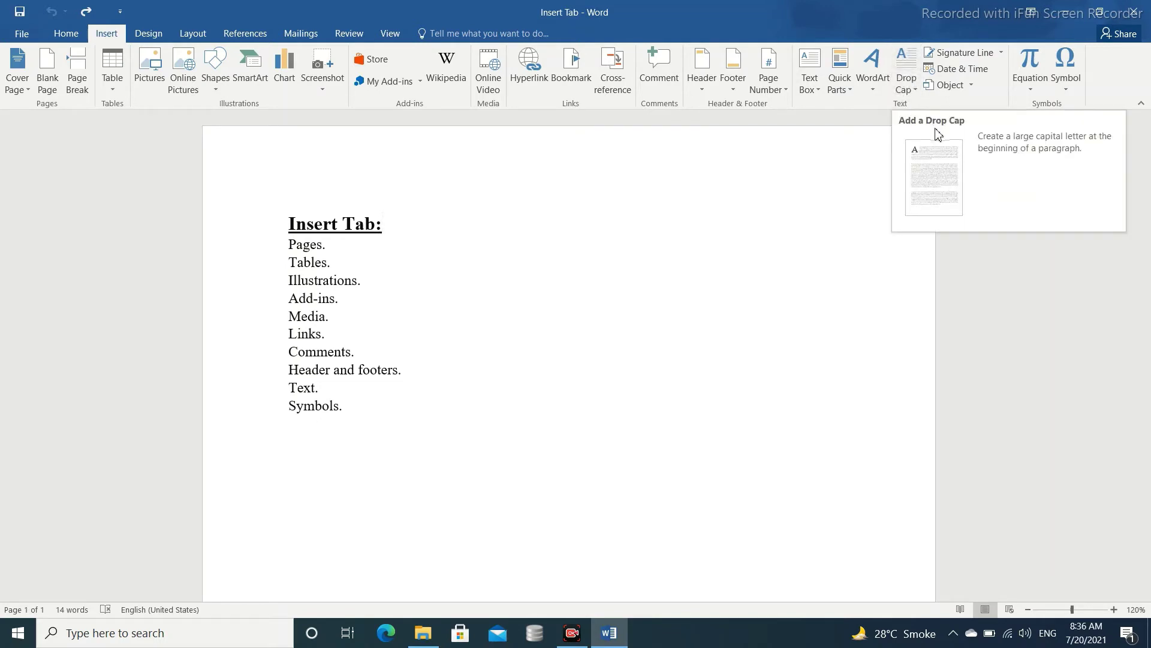
# Step: Apply a Dropped drop cap to the first letter of the Insert Tab heading
pyautogui.click(899, 79)
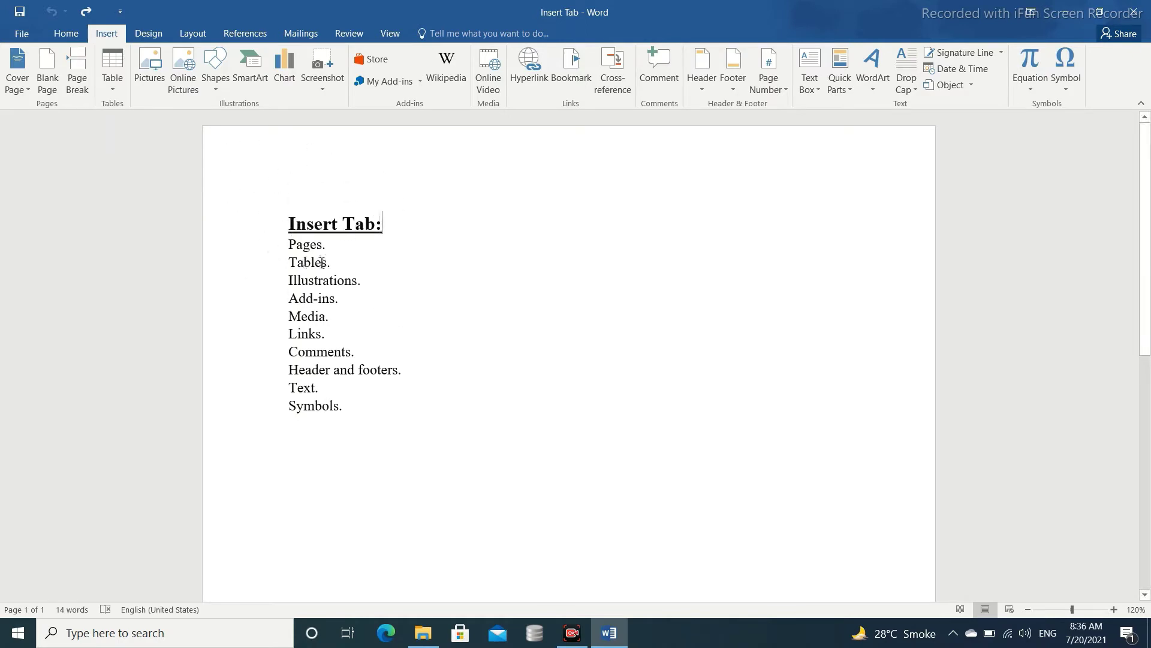
pyautogui.click(912, 98)
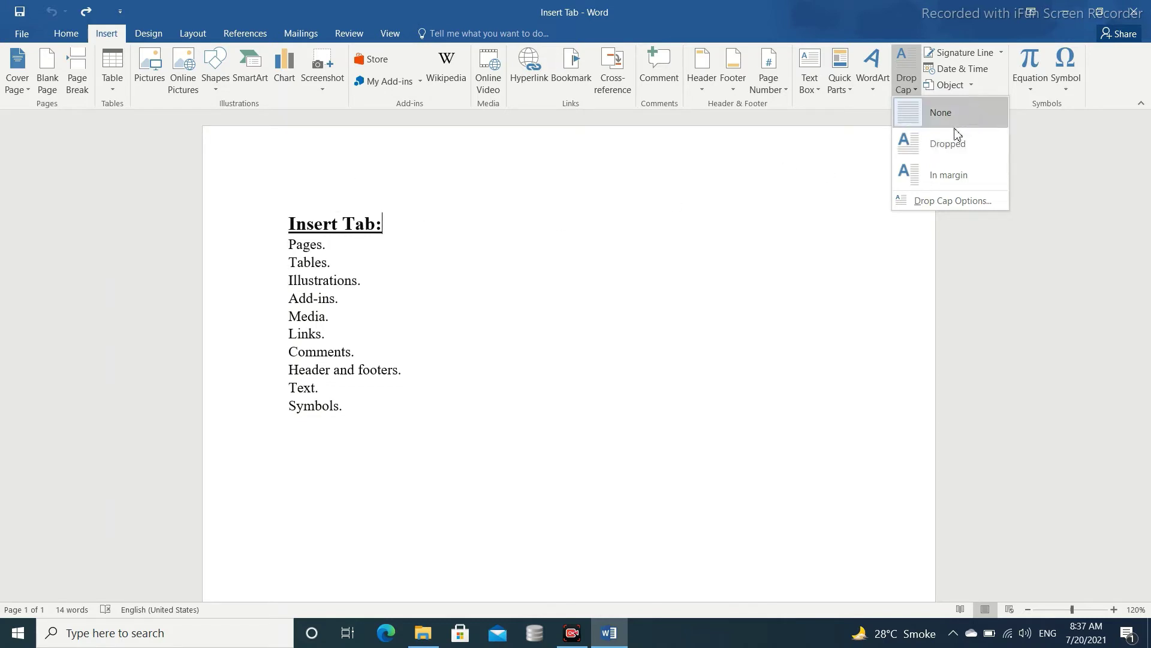
pyautogui.click(946, 154)
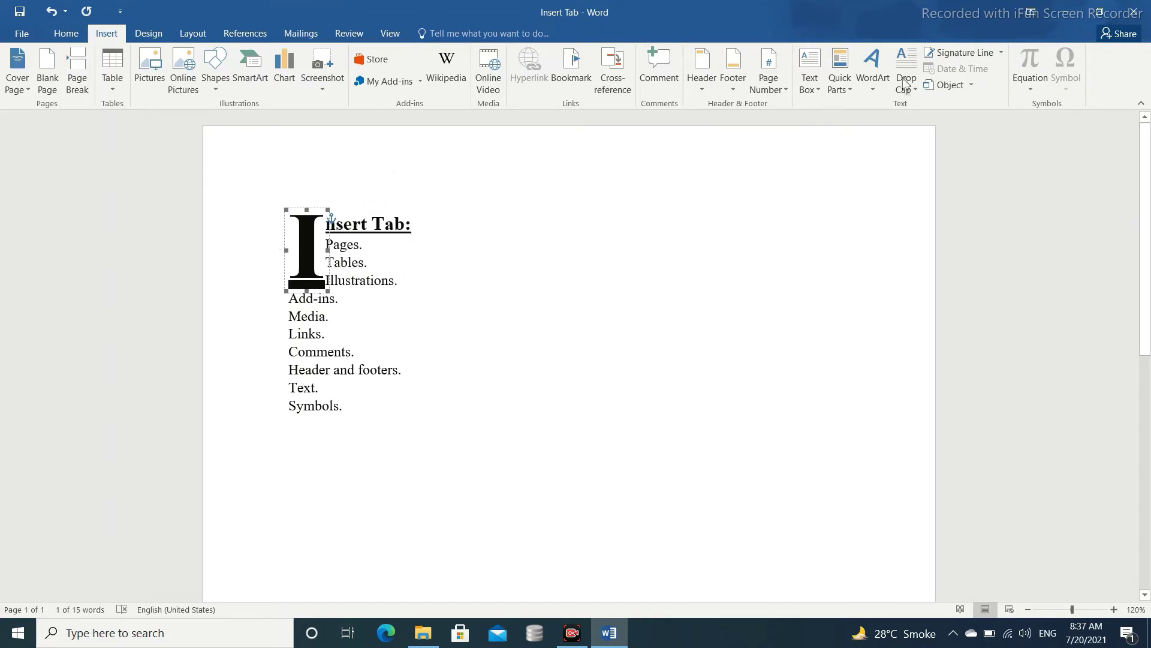
# Step: Change the heading's drop cap to the In margin placement
pyautogui.click(874, 72)
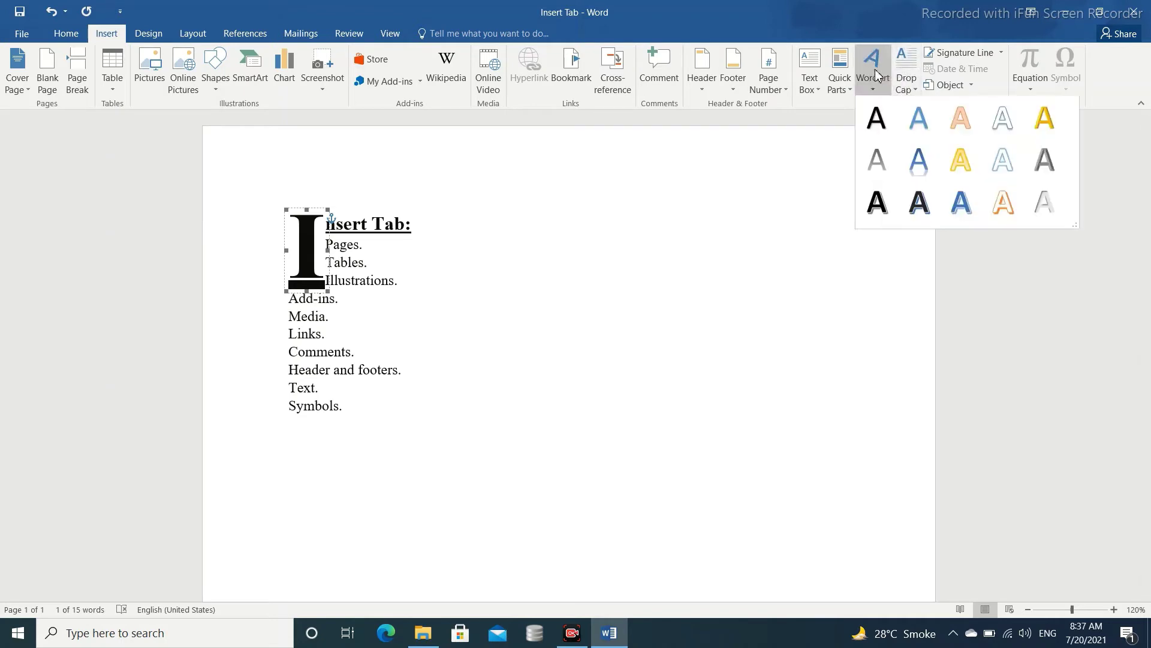
pyautogui.click(841, 91)
pyautogui.click(912, 90)
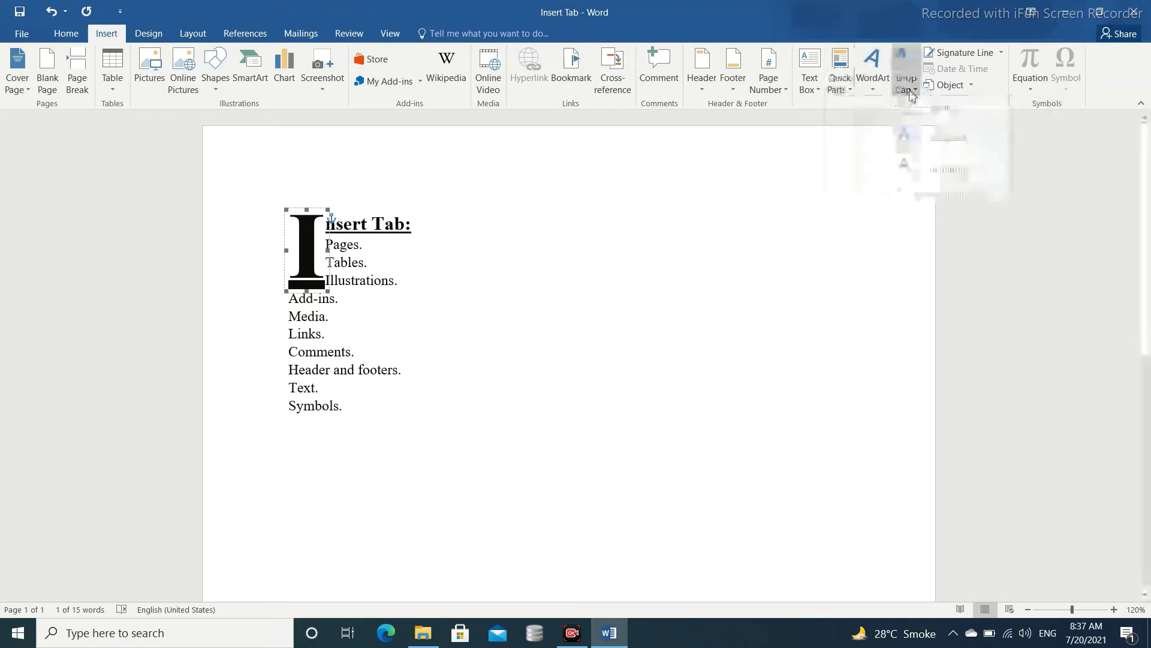
pyautogui.click(962, 177)
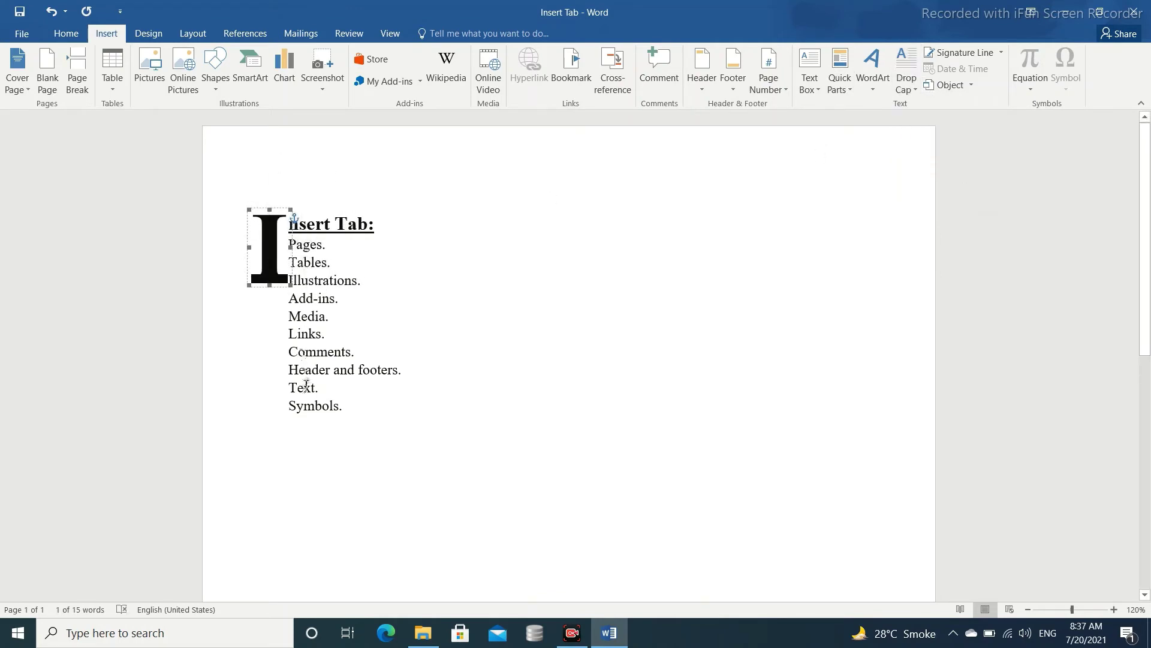
# Step: Set the heading's In margin drop cap to drop 1 line with a 1.2" distance from text
pyautogui.click(906, 75)
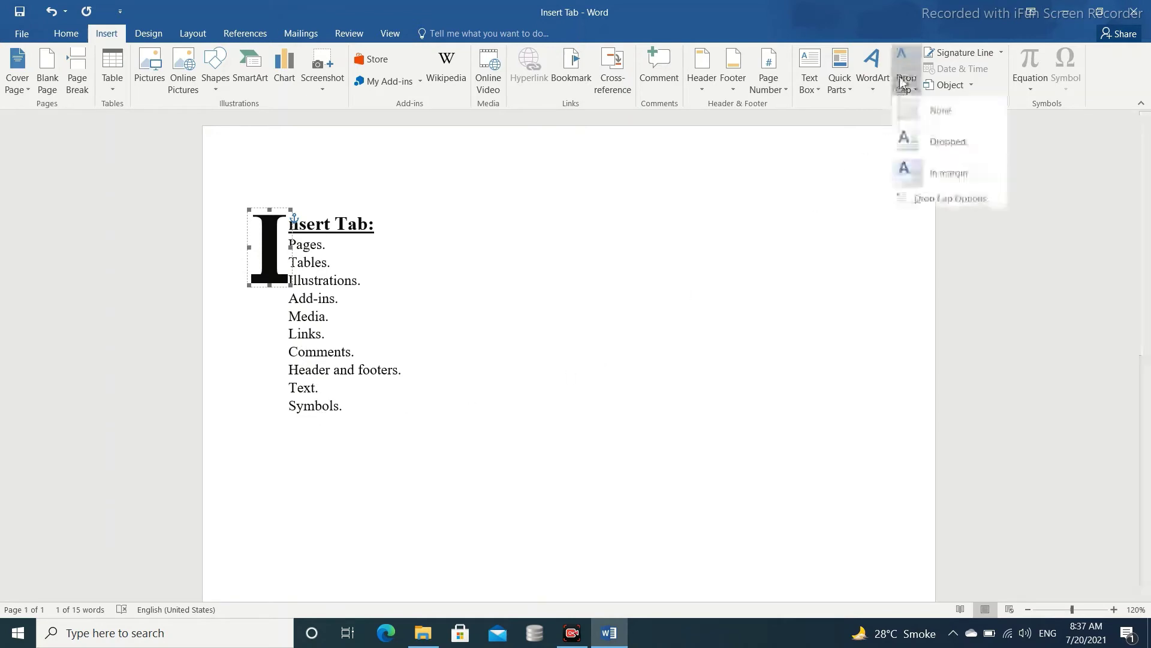
pyautogui.click(931, 202)
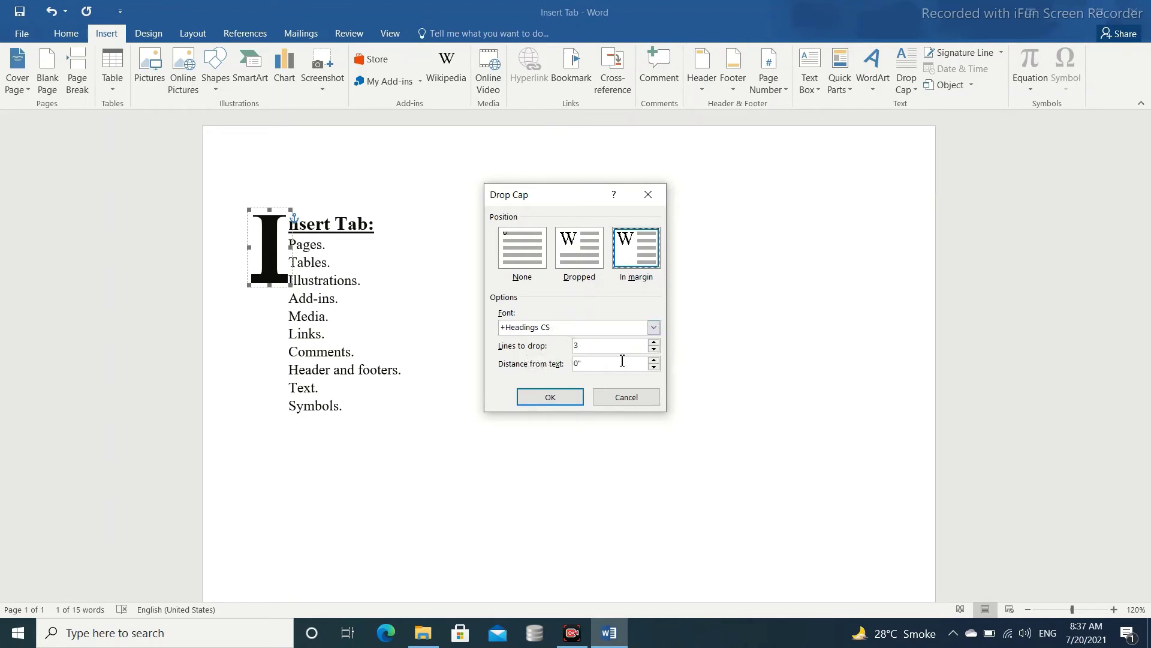
pyautogui.click(656, 354)
pyautogui.click(656, 349)
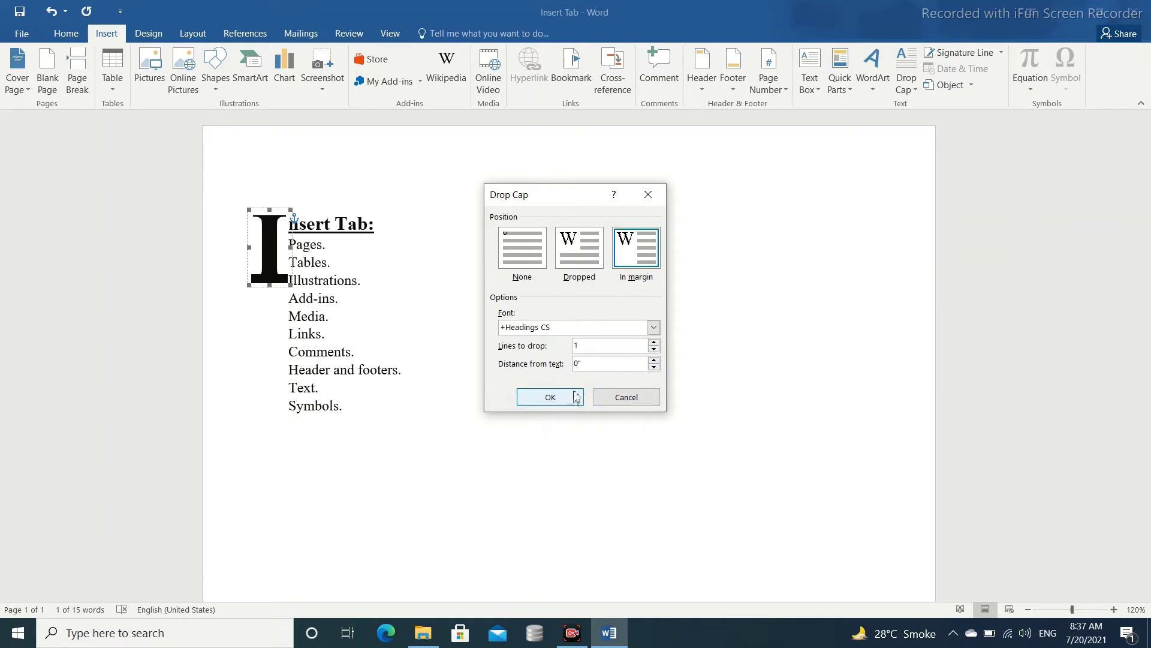
pyautogui.click(654, 360)
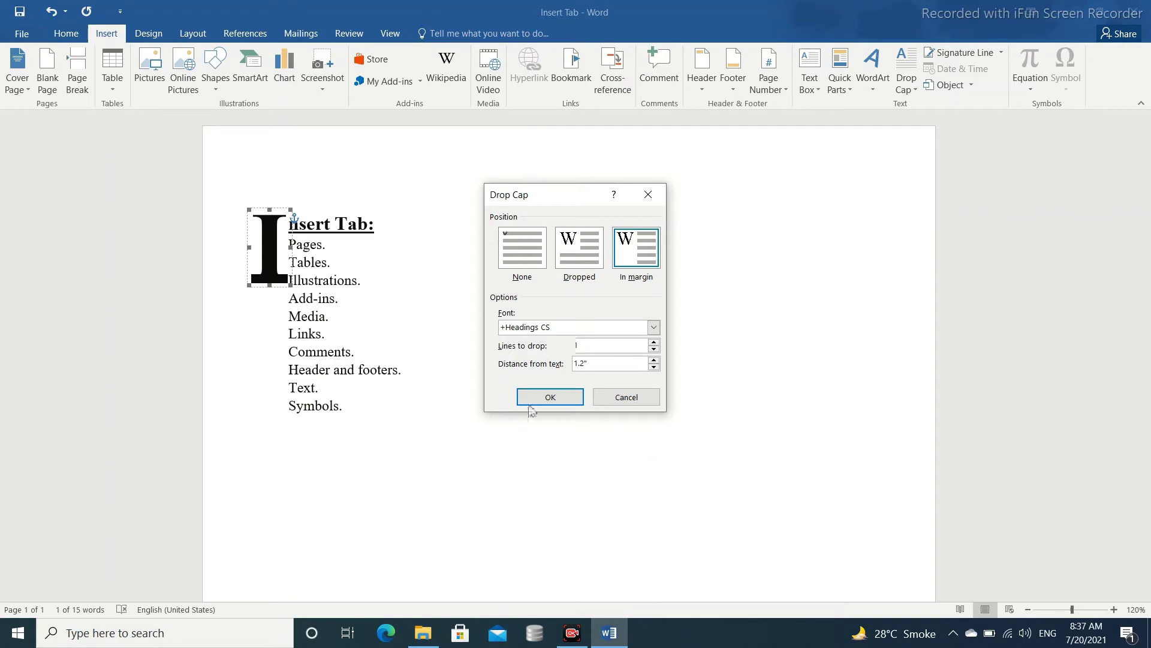
pyautogui.click(566, 397)
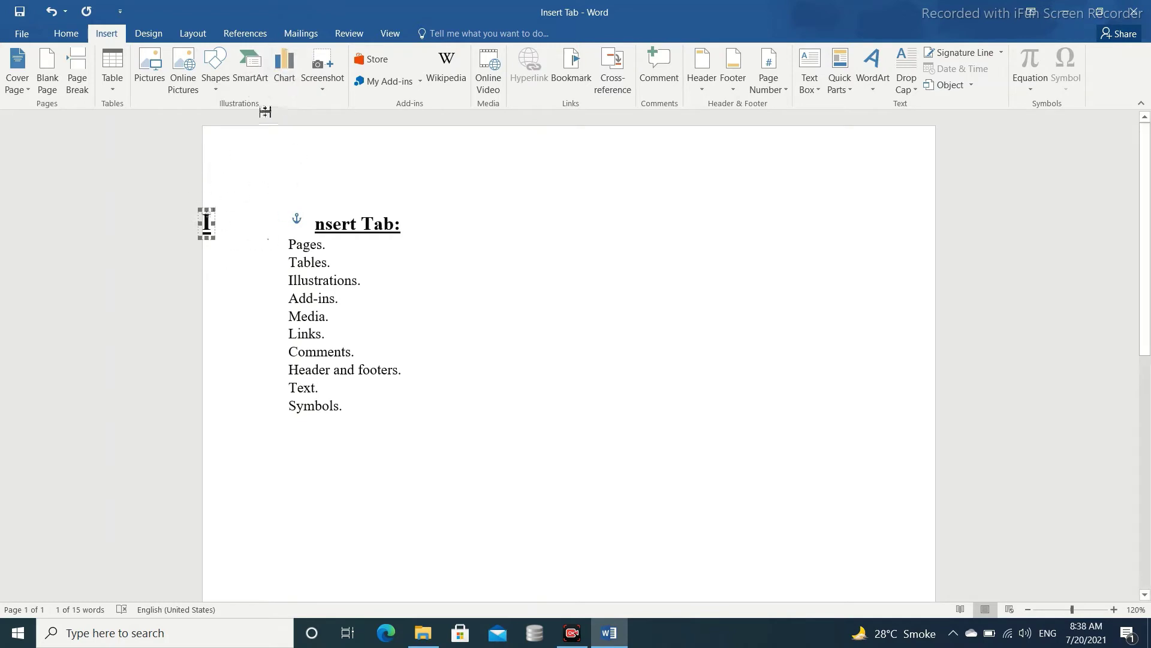
# Step: Undo the drop cap changes on the Insert Tab heading
pyautogui.hotkey('ctrl', 'z')
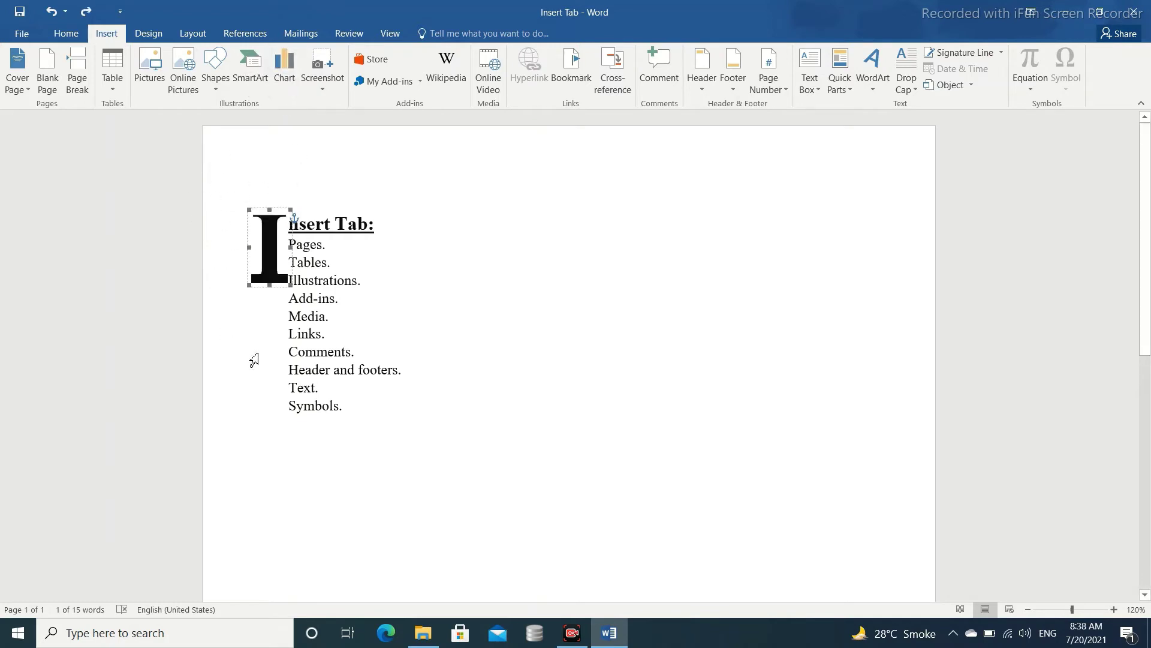
pyautogui.hotkey('ctrl', 'z')
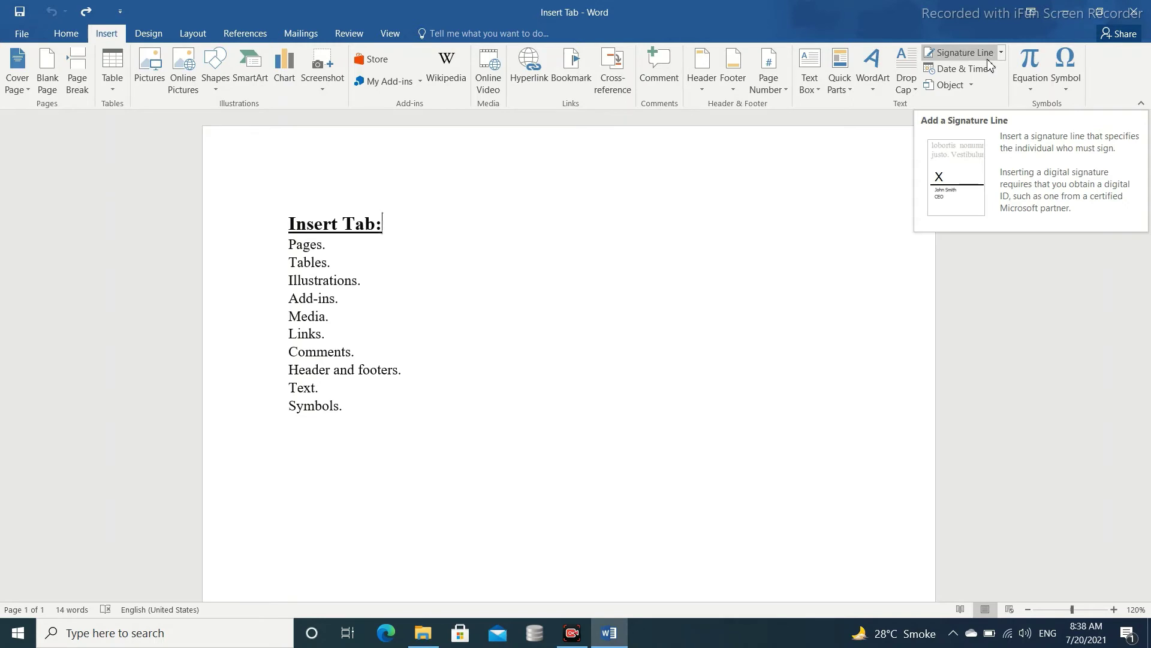
# Step: Open the file chooser for inserting text from a file and close it without inserting anything
pyautogui.click(971, 86)
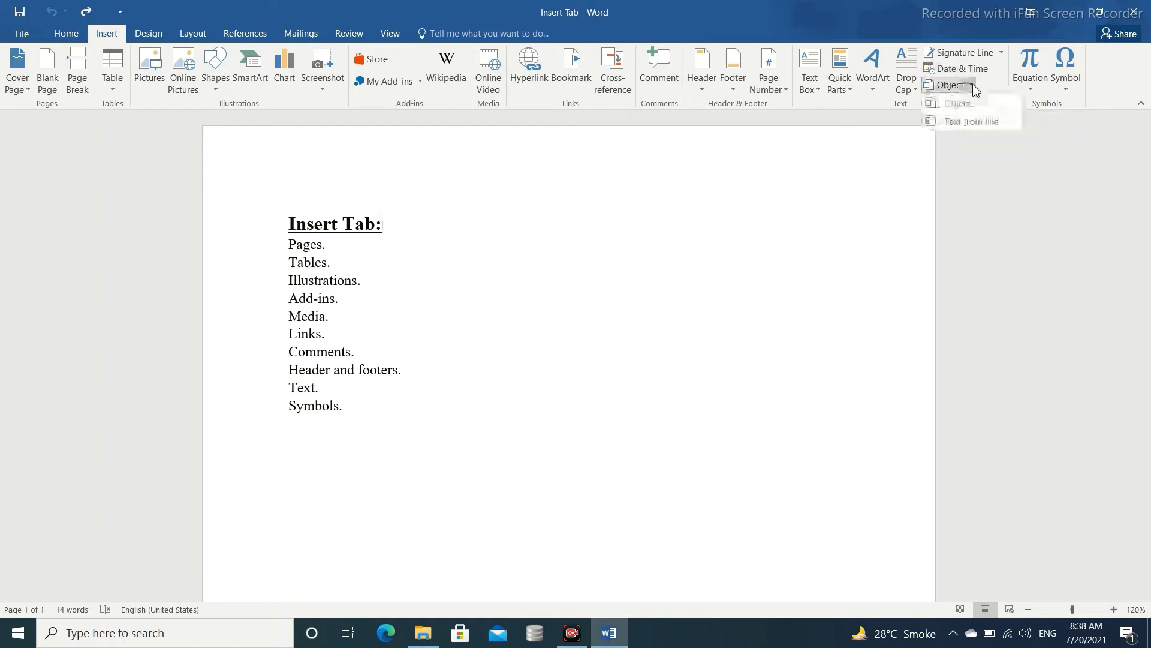
pyautogui.click(972, 121)
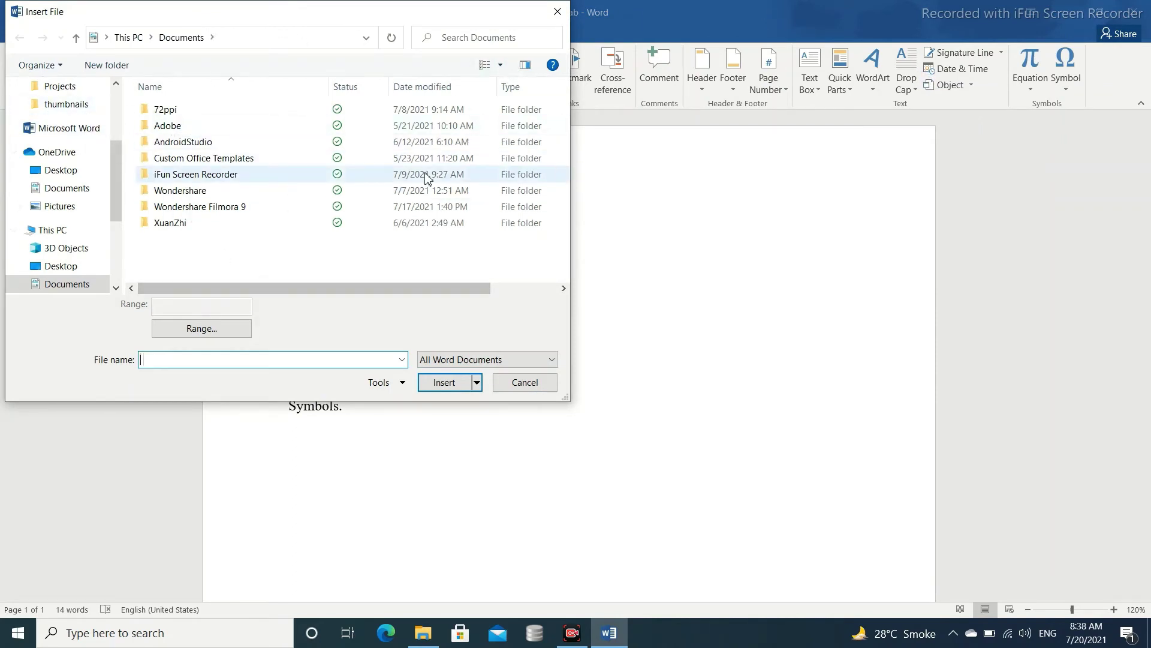
pyautogui.click(558, 11)
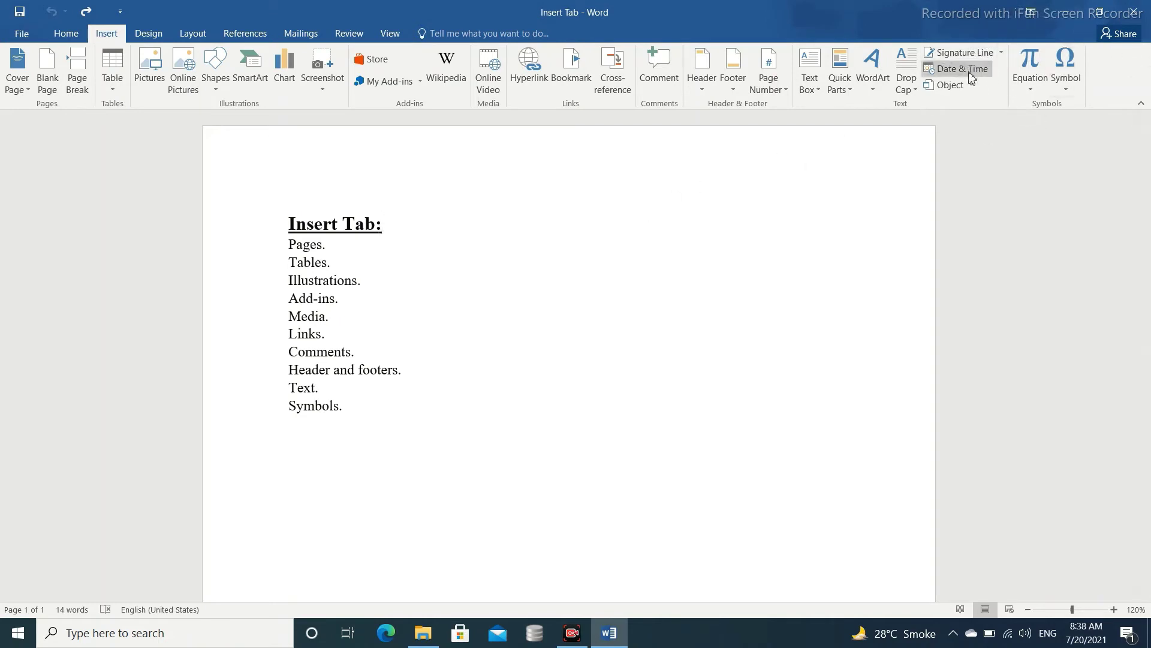
# Step: Insert the built-in Trig Identity 2 equation after the Insert Tab heading
pyautogui.click(1035, 91)
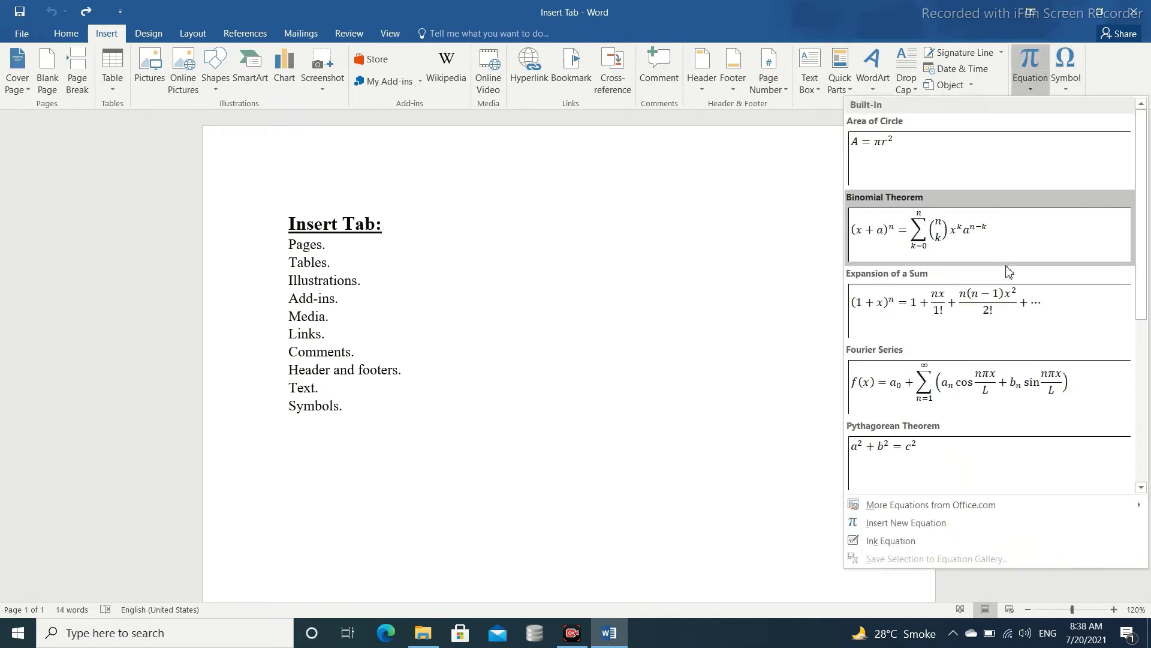
pyautogui.scroll(-2, 1006, 348)
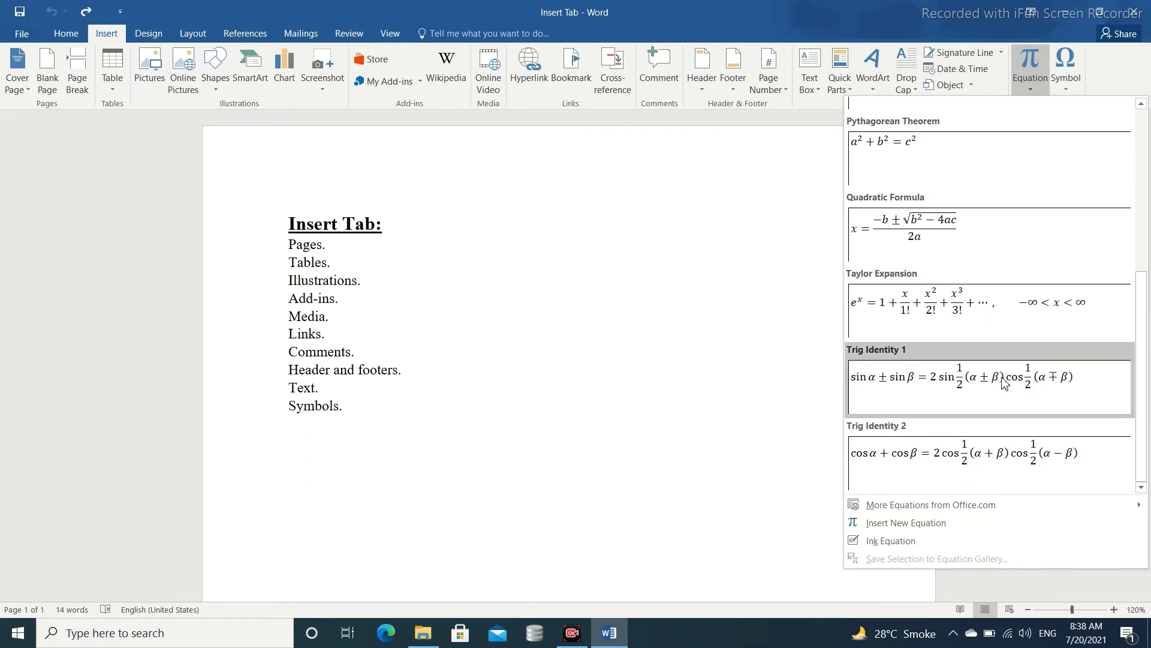
pyautogui.scroll(2, 946, 219)
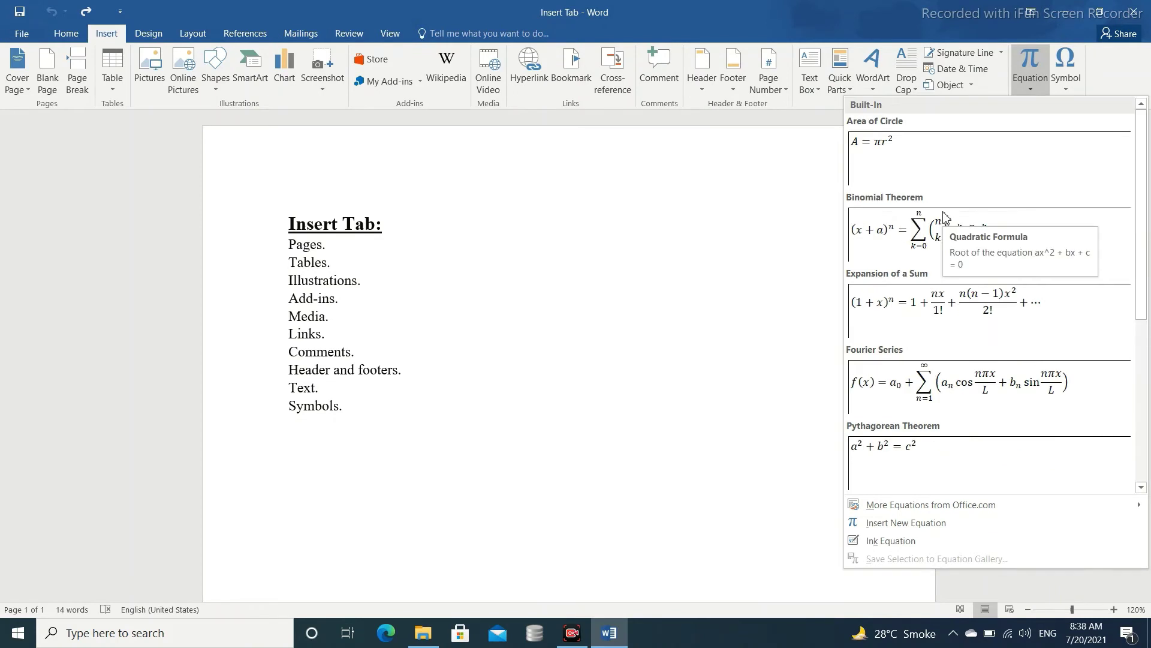
pyautogui.scroll(-2, 973, 401)
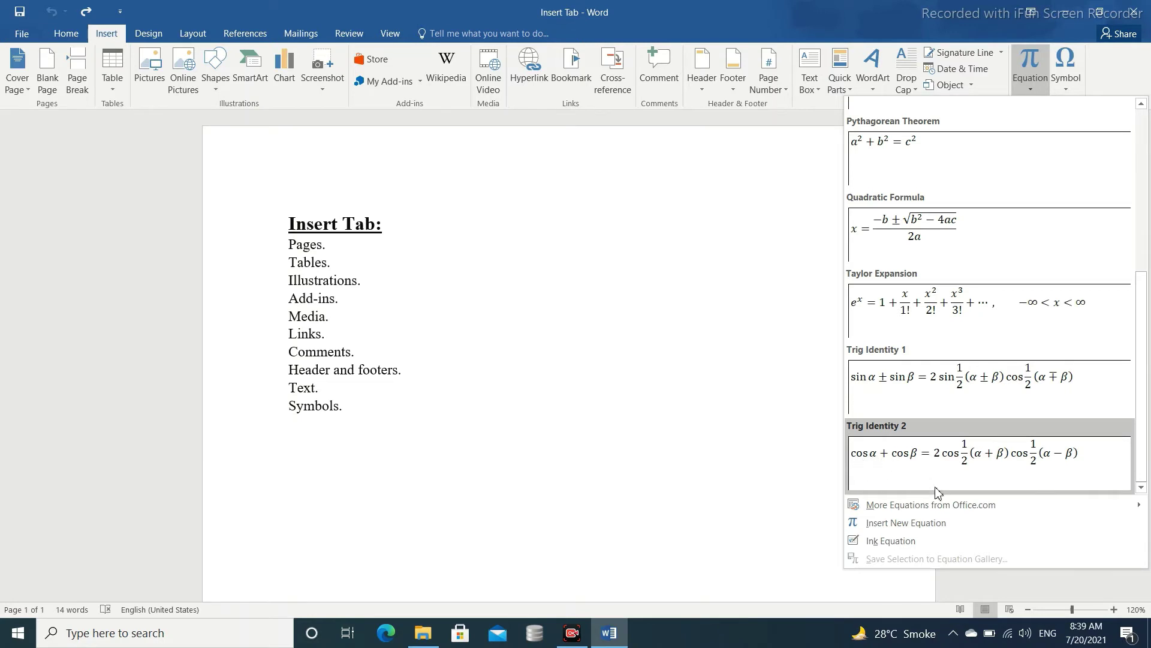
pyautogui.click(960, 470)
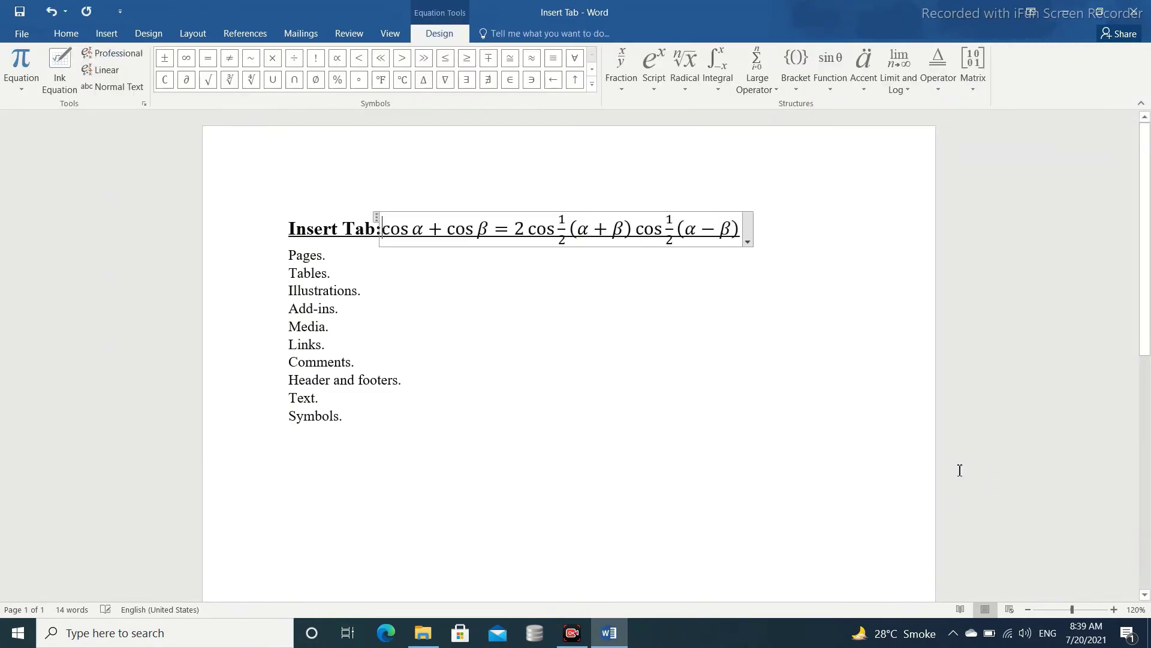
# Step: Replace the final β in the equation with c, undo it, then delete the β again and undo the deletion
pyautogui.doubleClick(731, 229)
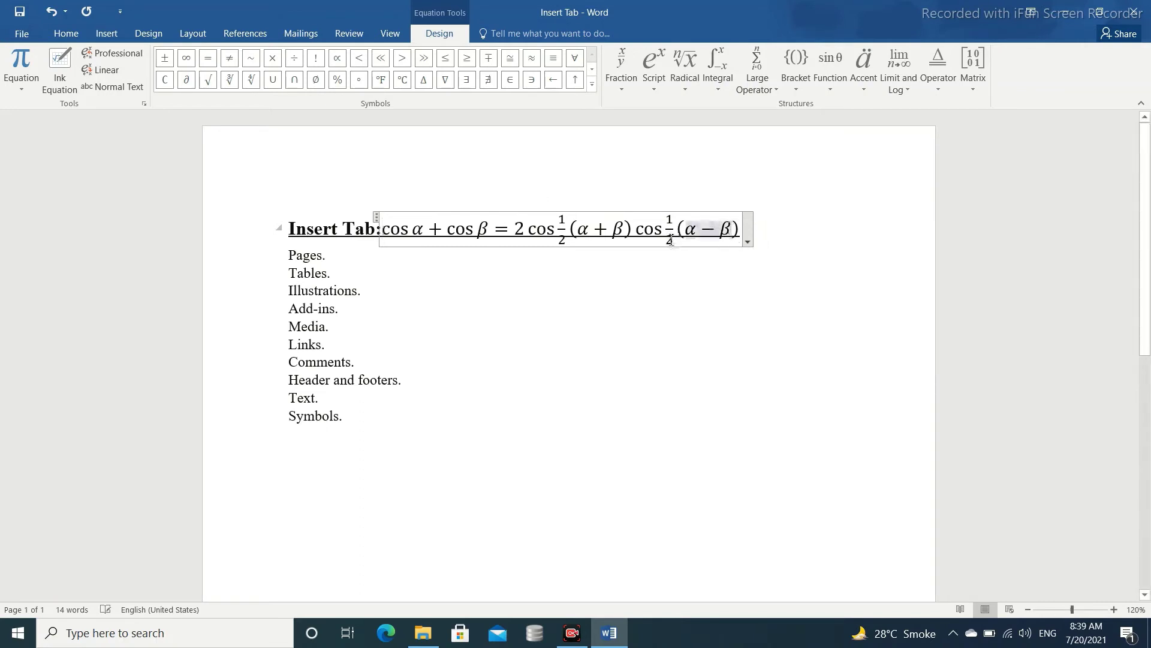
pyautogui.press('BackSpace')
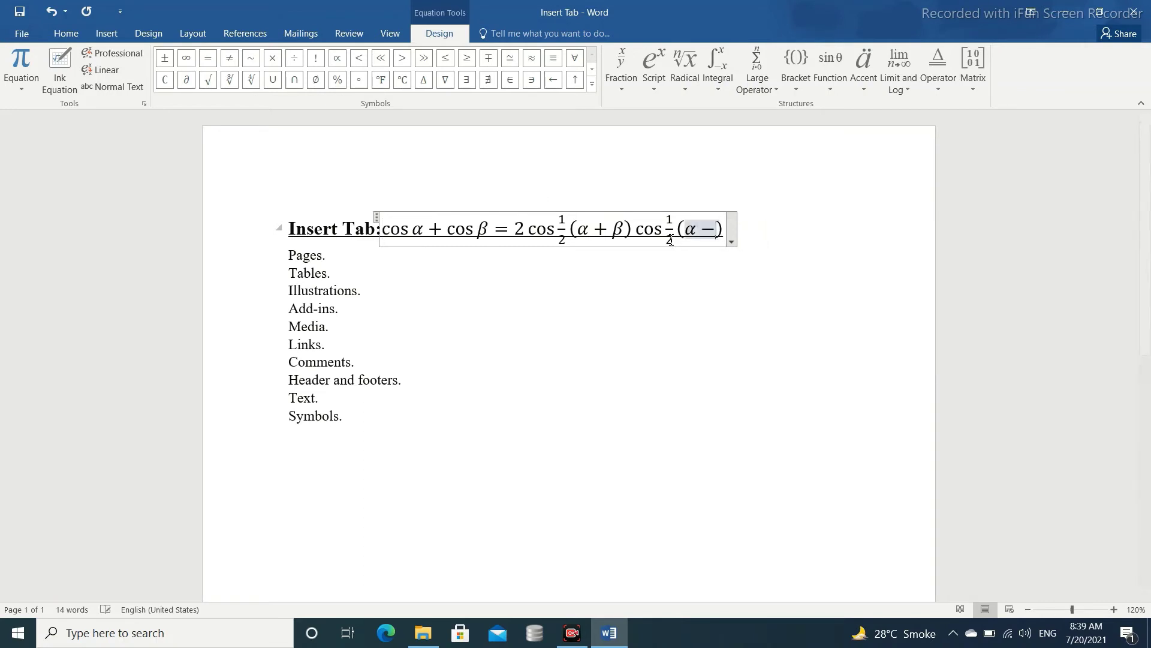
pyautogui.write('c')
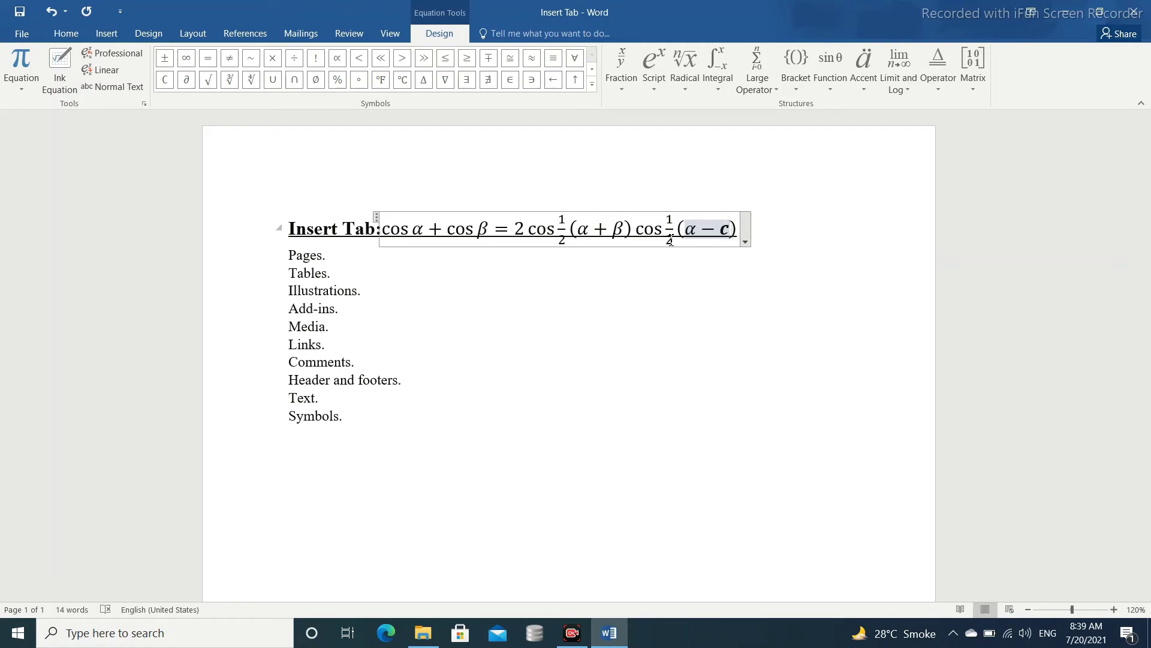
pyautogui.hotkey('ctrl', 'z')
pyautogui.hotkey('ctrl', 'z')
pyautogui.press('BackSpace')
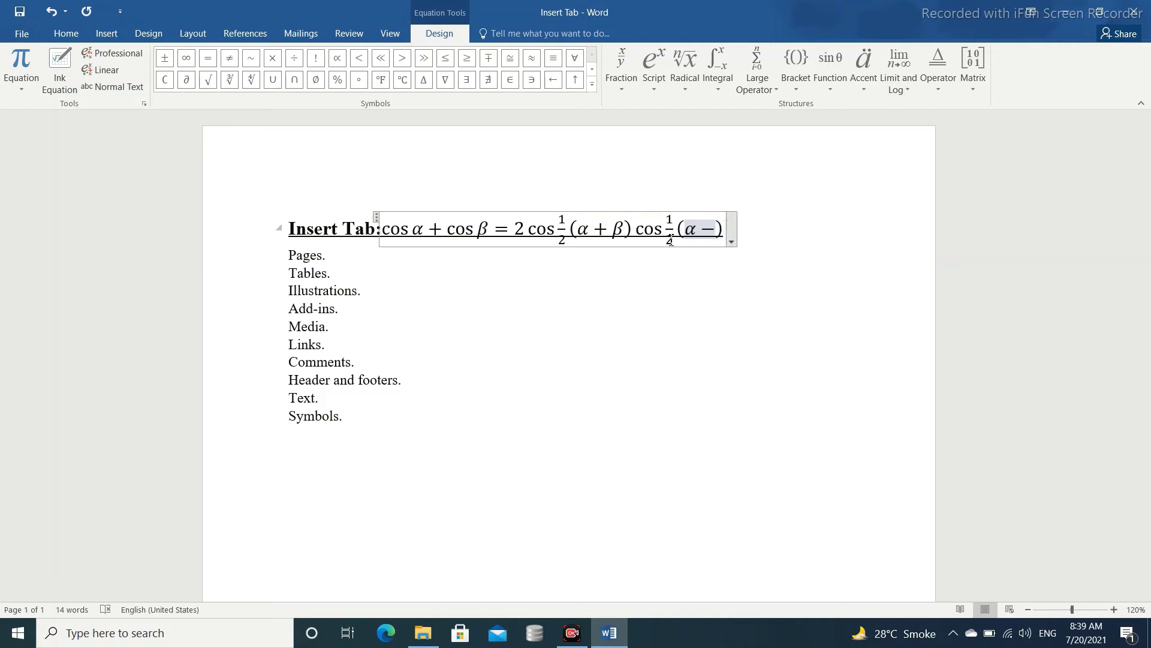
pyautogui.hotkey('ctrl', 'z')
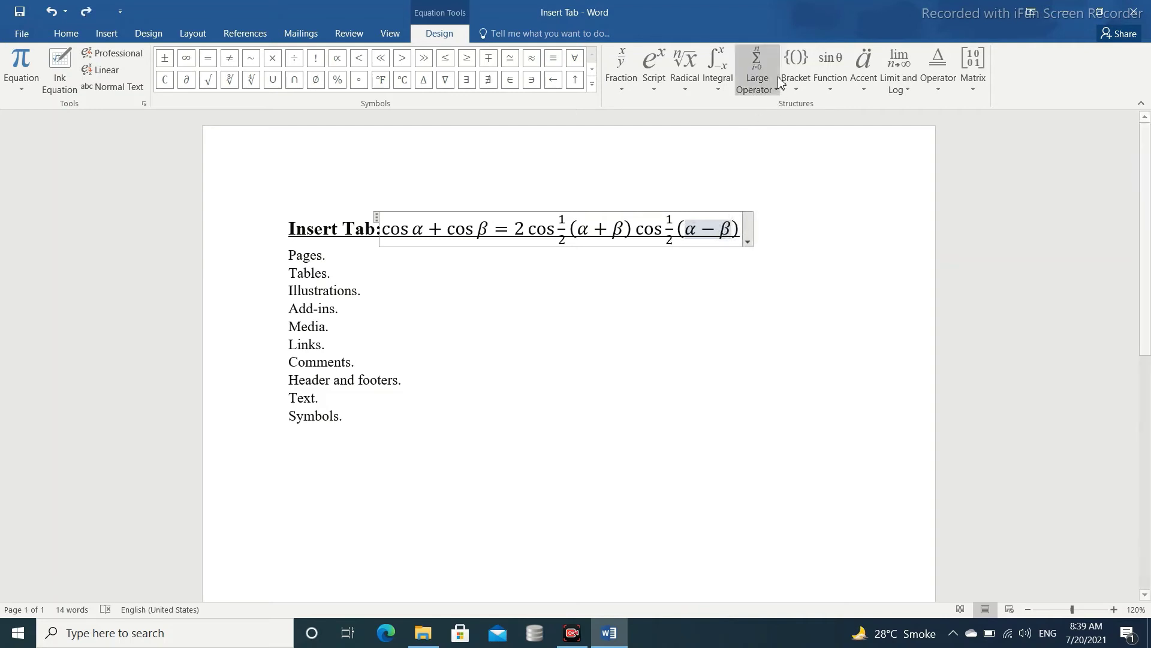
# Step: Look through the equation's Limit and Log functions, Operator structures and Basic Math symbols
pyautogui.click(909, 90)
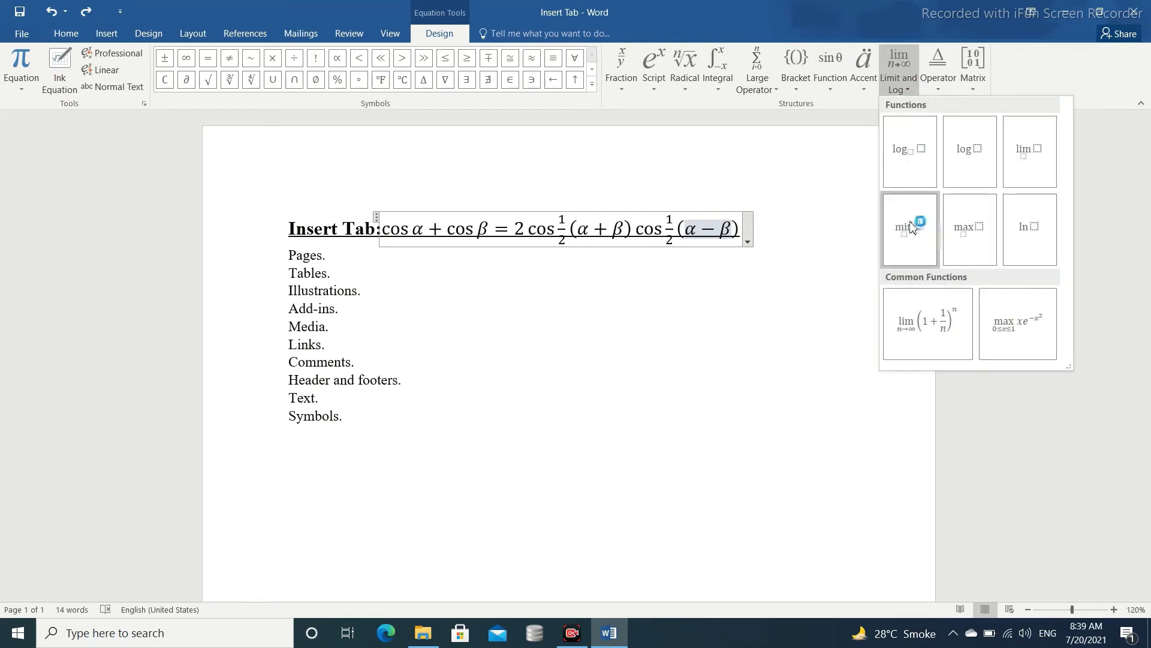
pyautogui.click(939, 82)
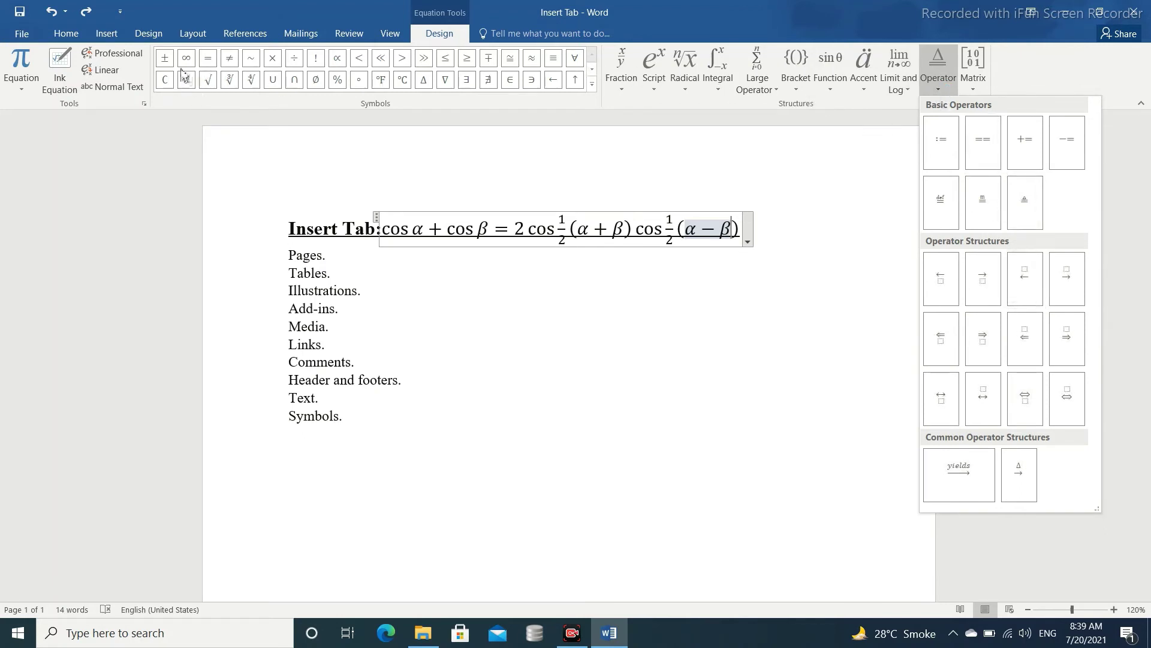
pyautogui.click(592, 89)
pyautogui.click(592, 89)
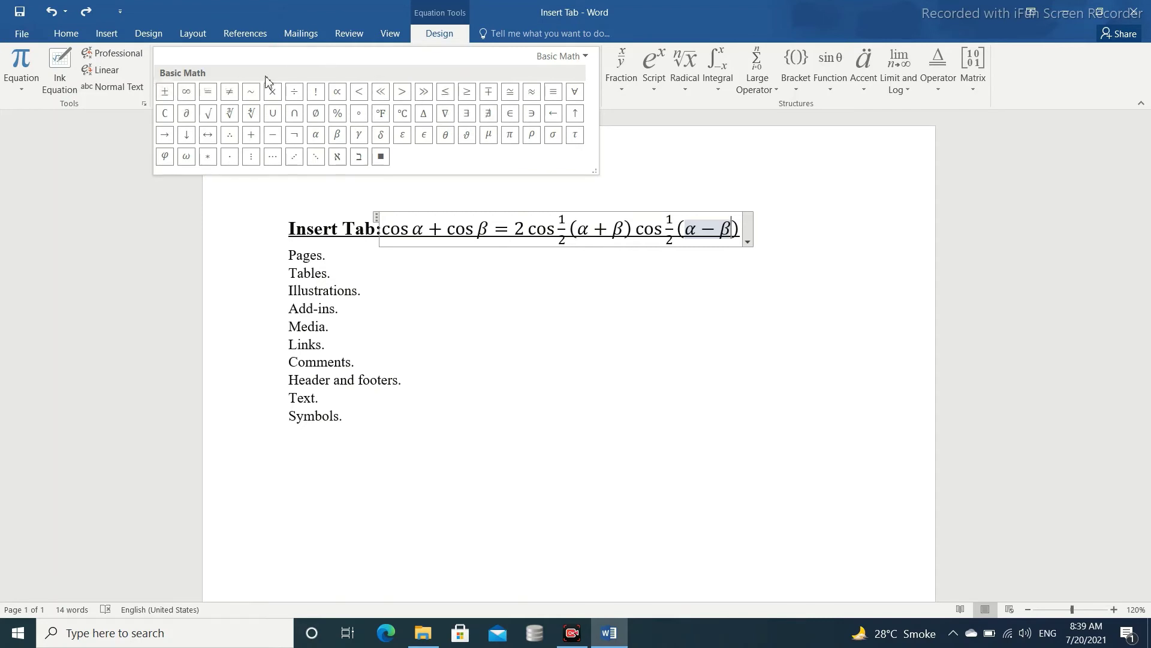
pyautogui.click(65, 163)
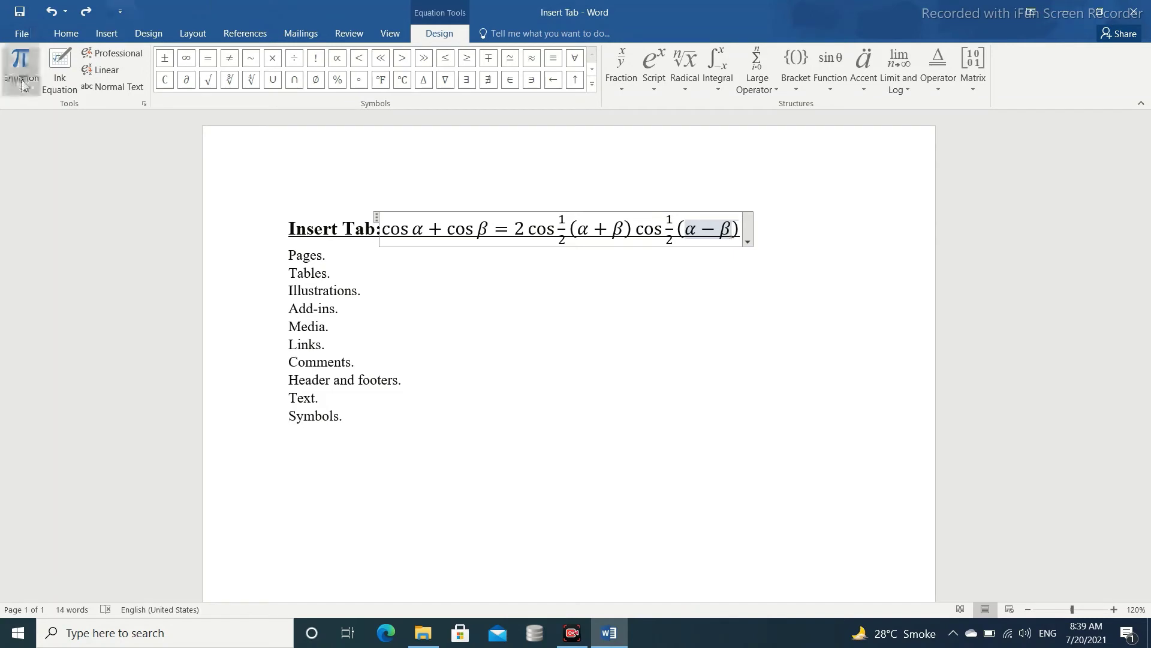
# Step: Handwrite a Σ as an ink equation, insert it after the last β, and delete it again
pyautogui.click(54, 93)
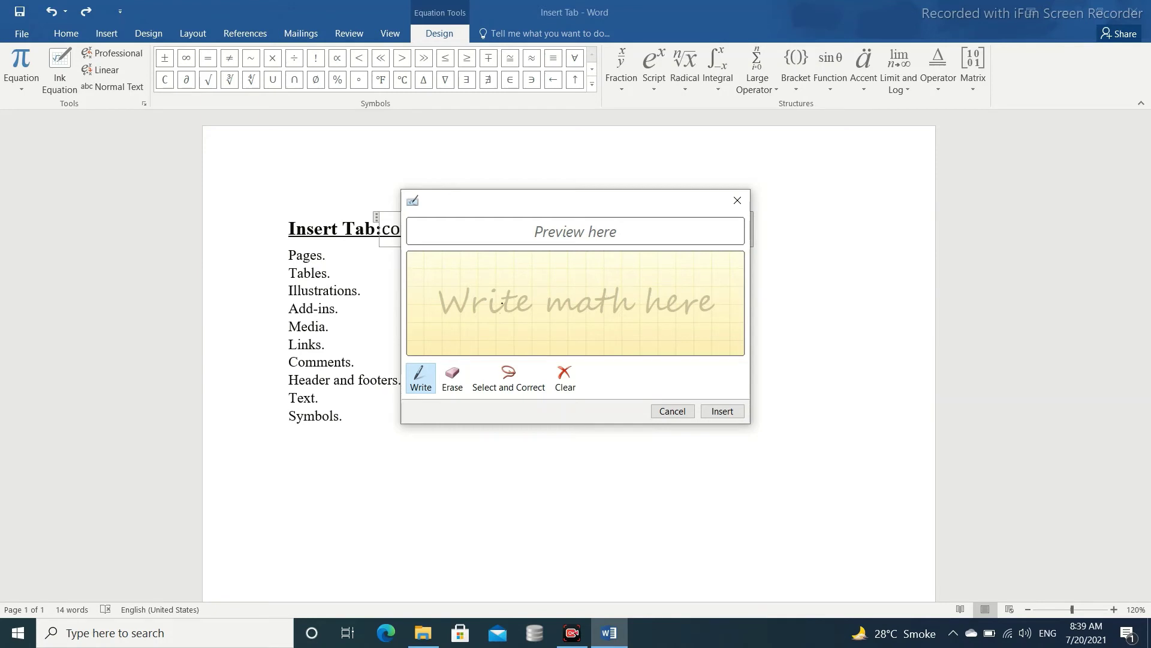
pyautogui.moveTo(526, 269)
pyautogui.mouseDown()
pyautogui.moveTo(548, 268)
pyautogui.moveTo(542, 323)
pyautogui.moveTo(564, 330)
pyautogui.mouseUp()
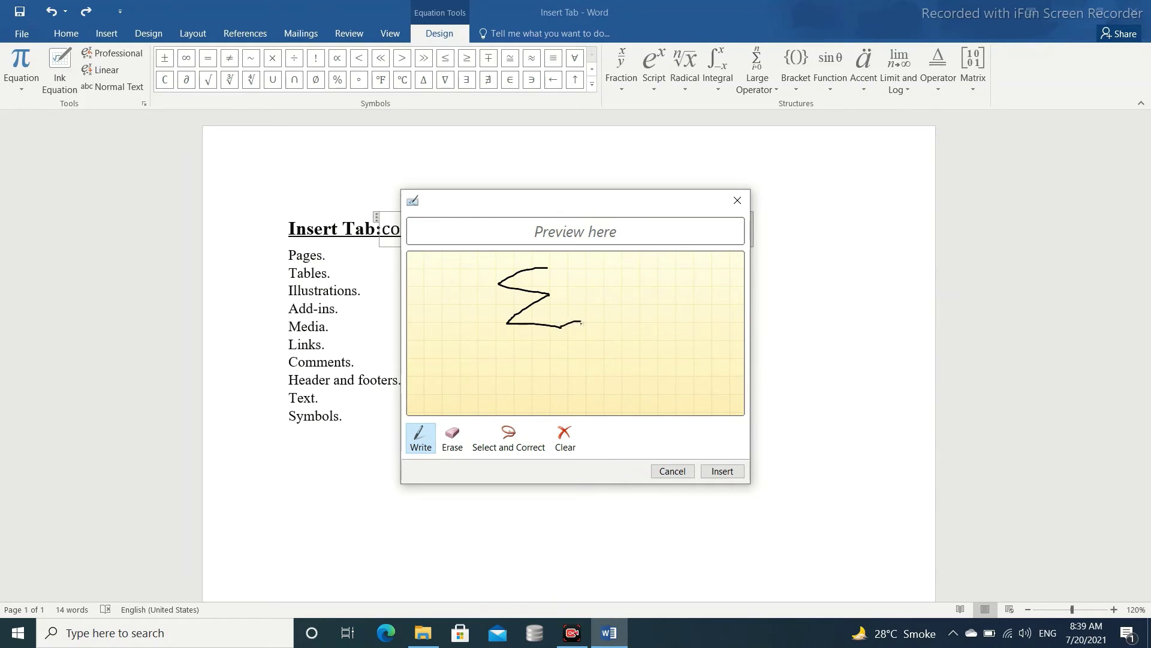
pyautogui.click(721, 472)
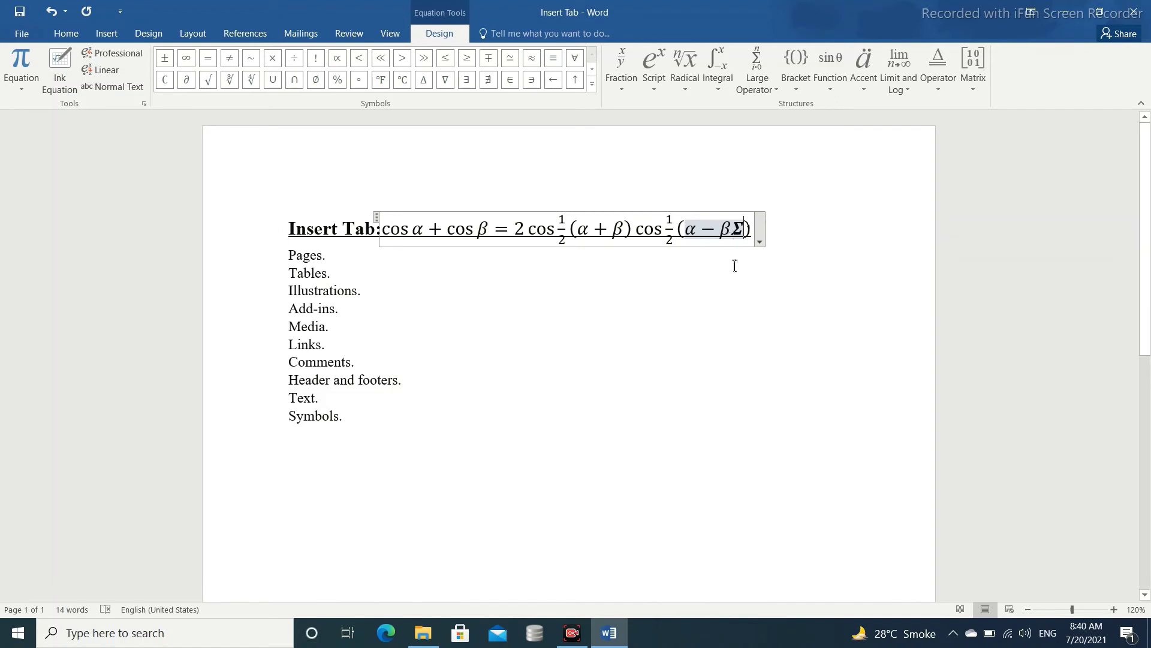
pyautogui.press('BackSpace')
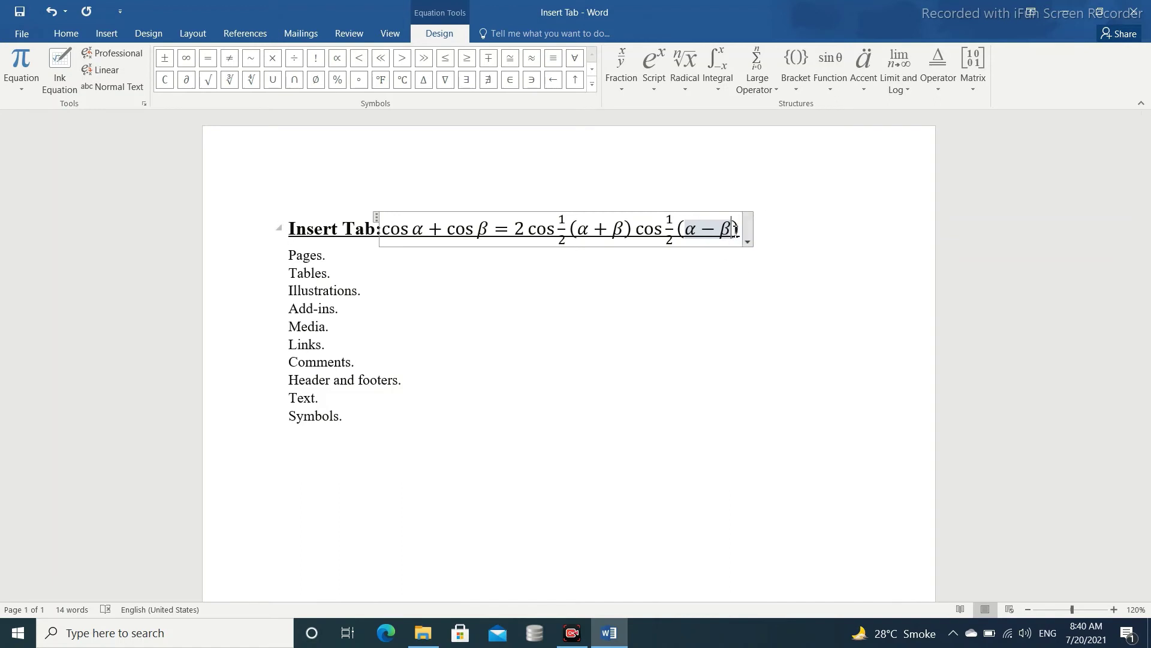
# Step: Leave the equation and undo its edits and insertion after the Insert Tab heading
pyautogui.click(565, 422)
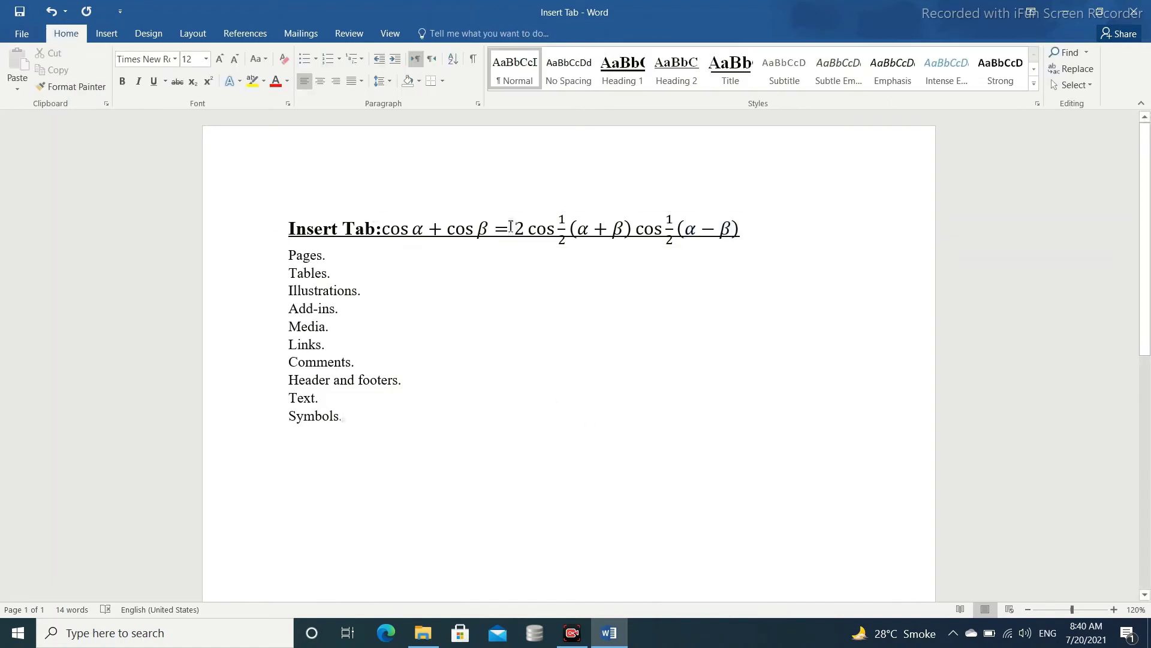
pyautogui.hotkey('ctrl', 'z')
pyautogui.hotkey('ctrl', 'z')
pyautogui.hotkey('ctrl', 'z')
pyautogui.hotkey('ctrl', 'z')
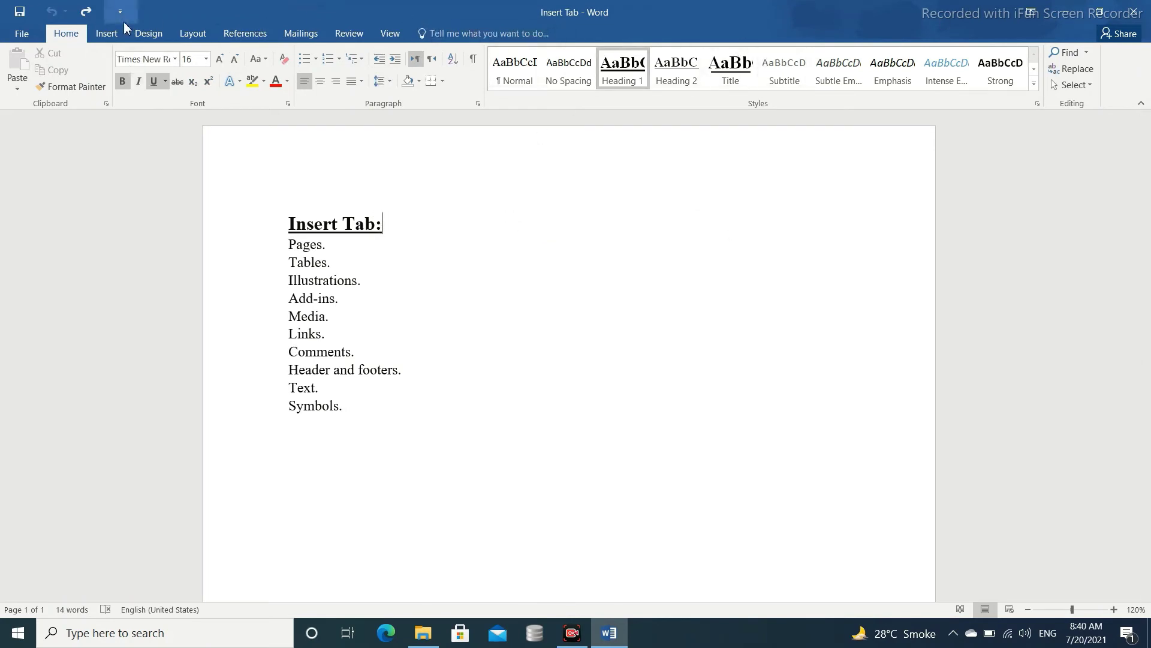
# Step: Insert the ∑ symbol after the Insert Tab heading and undo the insertion
pyautogui.click(108, 34)
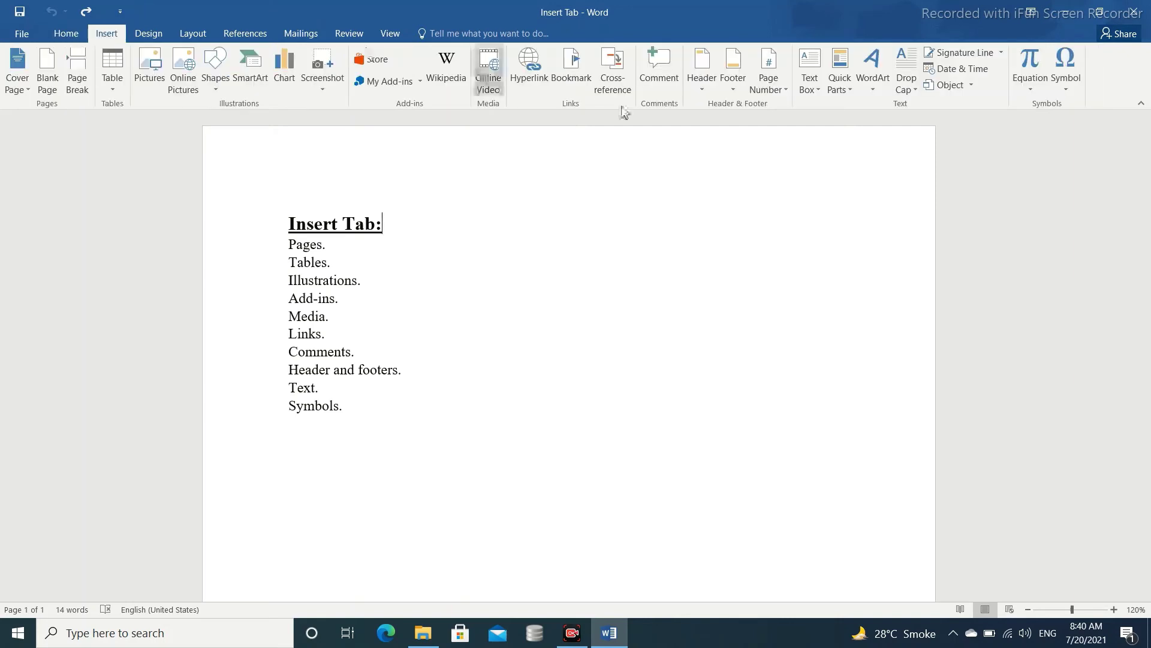
pyautogui.click(1063, 78)
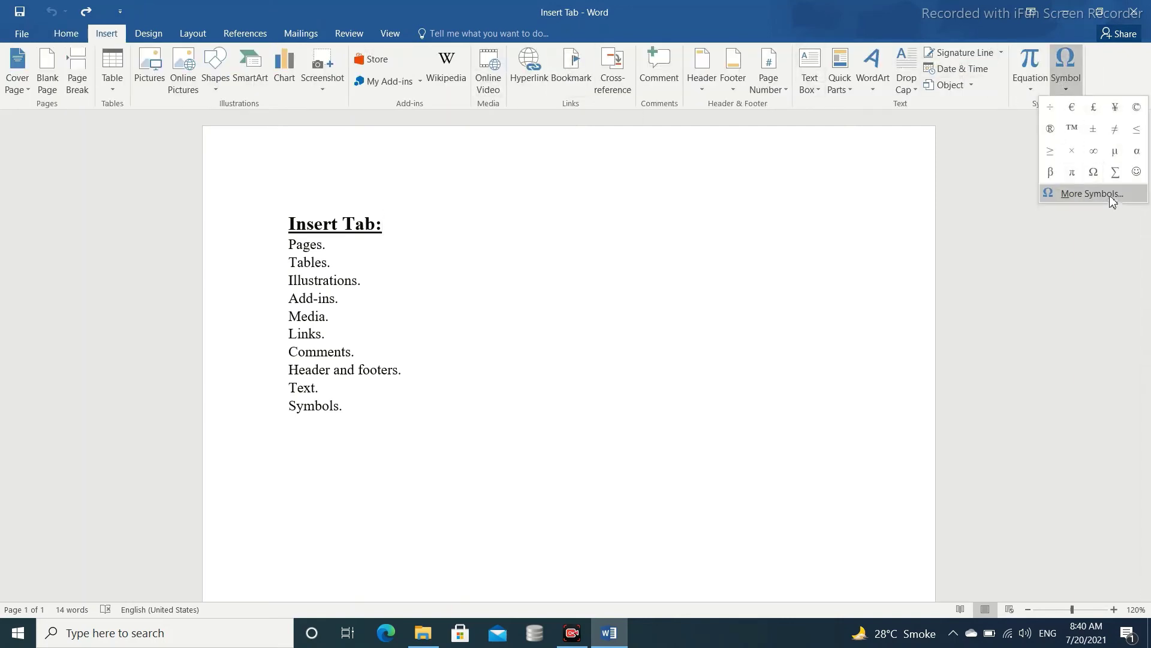
pyautogui.click(1115, 172)
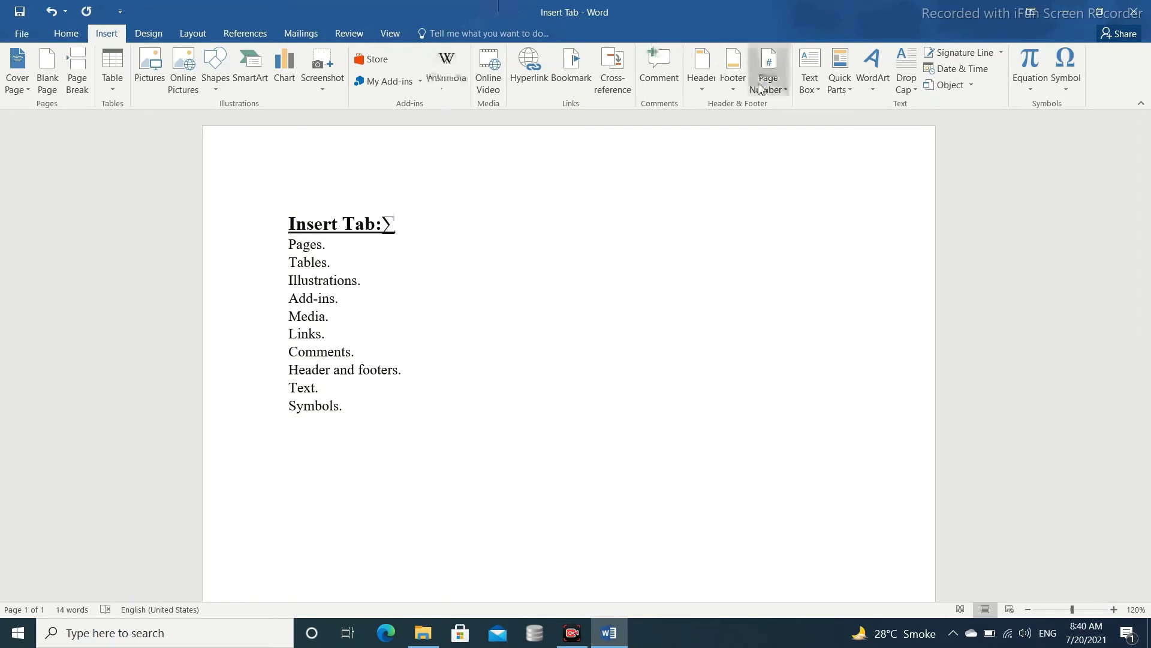
pyautogui.hotkey('ctrl', 'z')
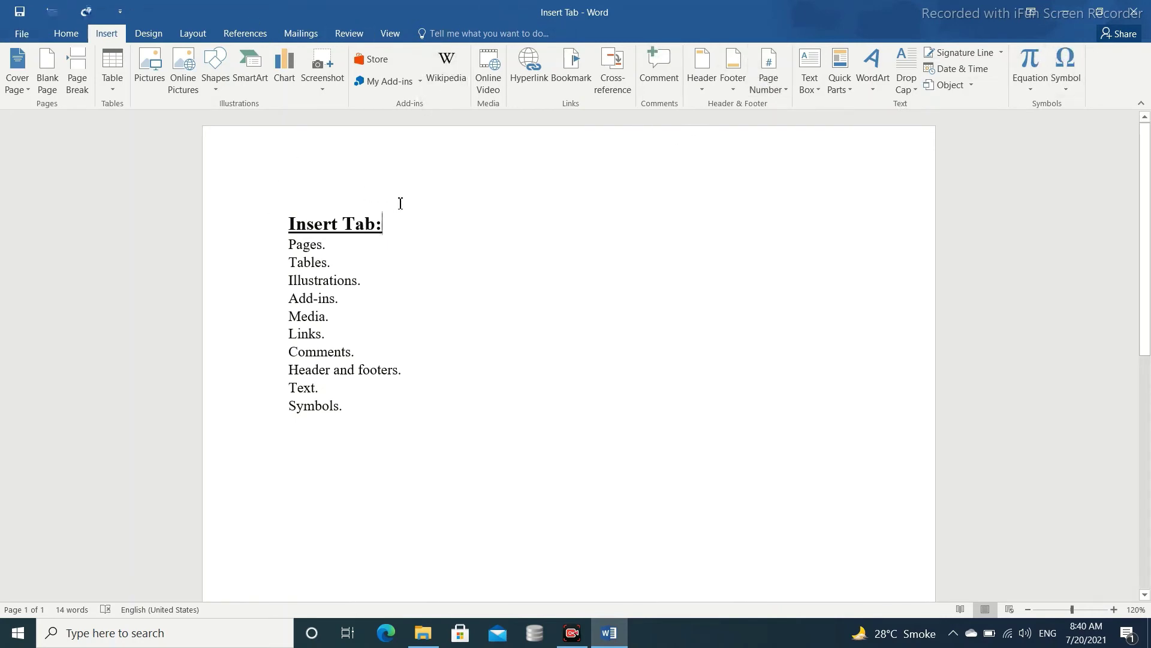
# Step: Insert the built-in Expansion of a Sum equation after the Insert Tab heading
pyautogui.click(1030, 83)
pyautogui.click(1019, 313)
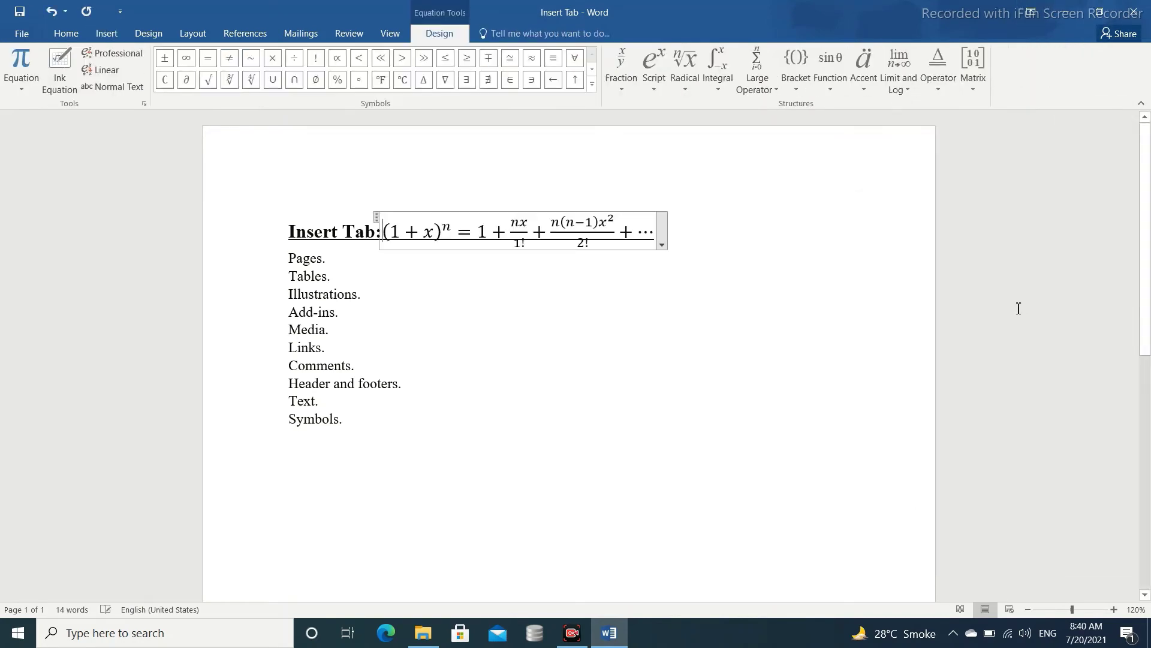
# Step: Undo the equation insertion and insert the built-in Expansion of a Sum equation again after the Insert Tab heading
pyautogui.click(572, 331)
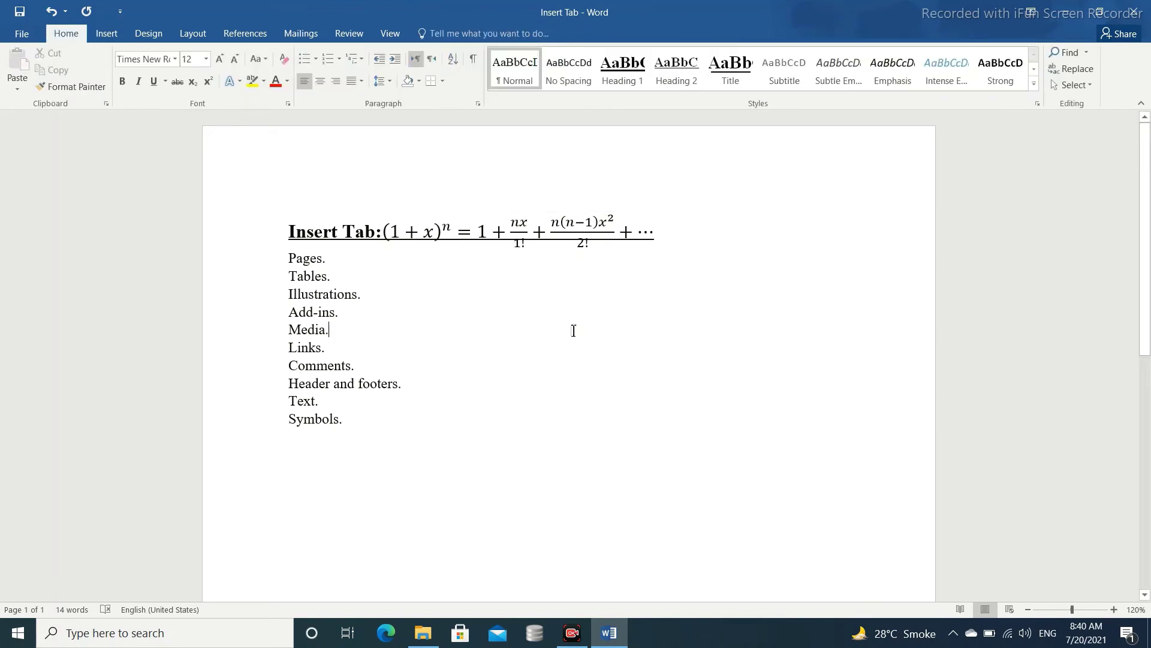
pyautogui.hotkey('ctrl', 'z')
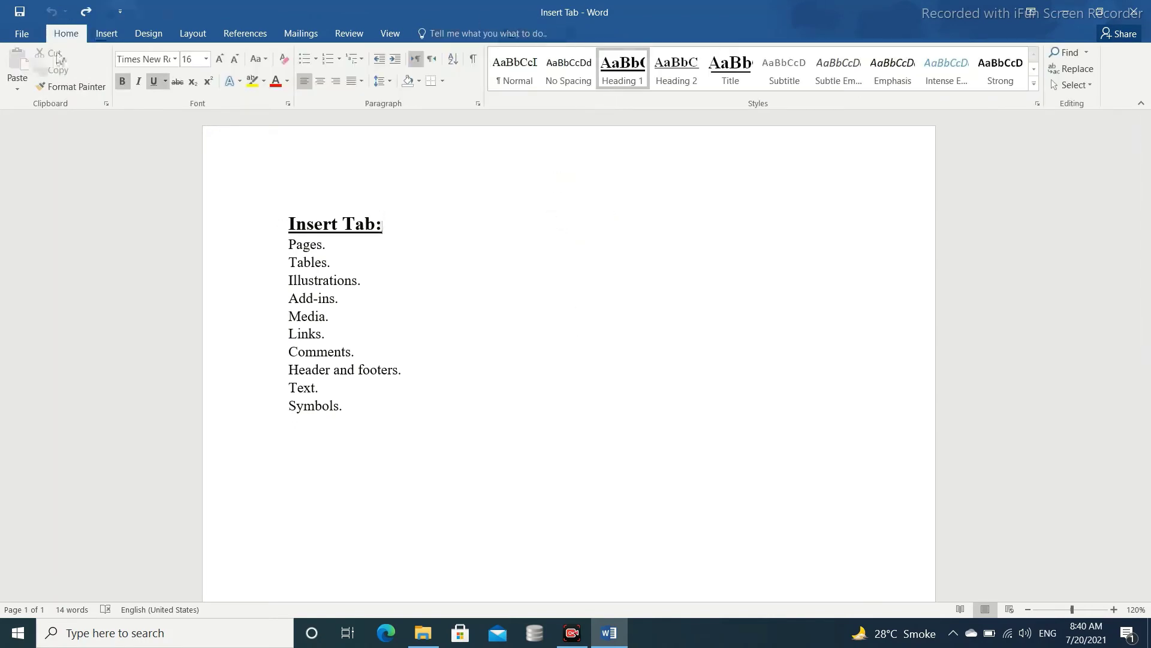
pyautogui.click(107, 33)
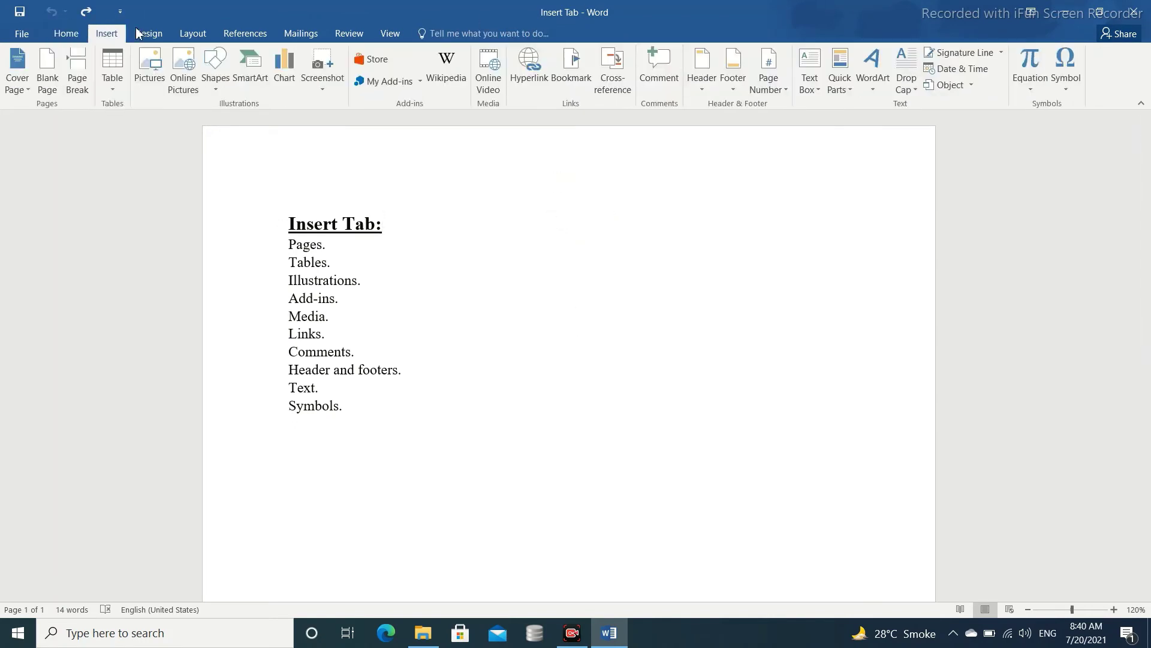
pyautogui.click(1030, 94)
pyautogui.click(1044, 280)
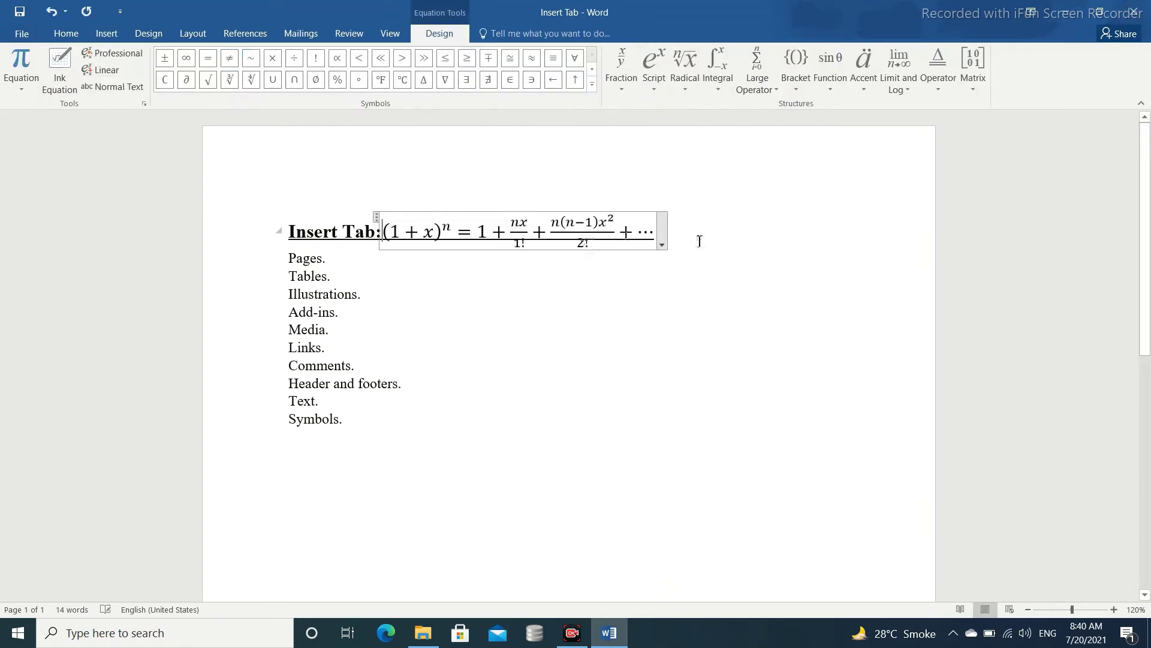
# Step: Insert the ∅ symbol at the end of the Expansion of a Sum equation and undo it
pyautogui.moveTo(650, 257); pyautogui.dragTo(652, 290)
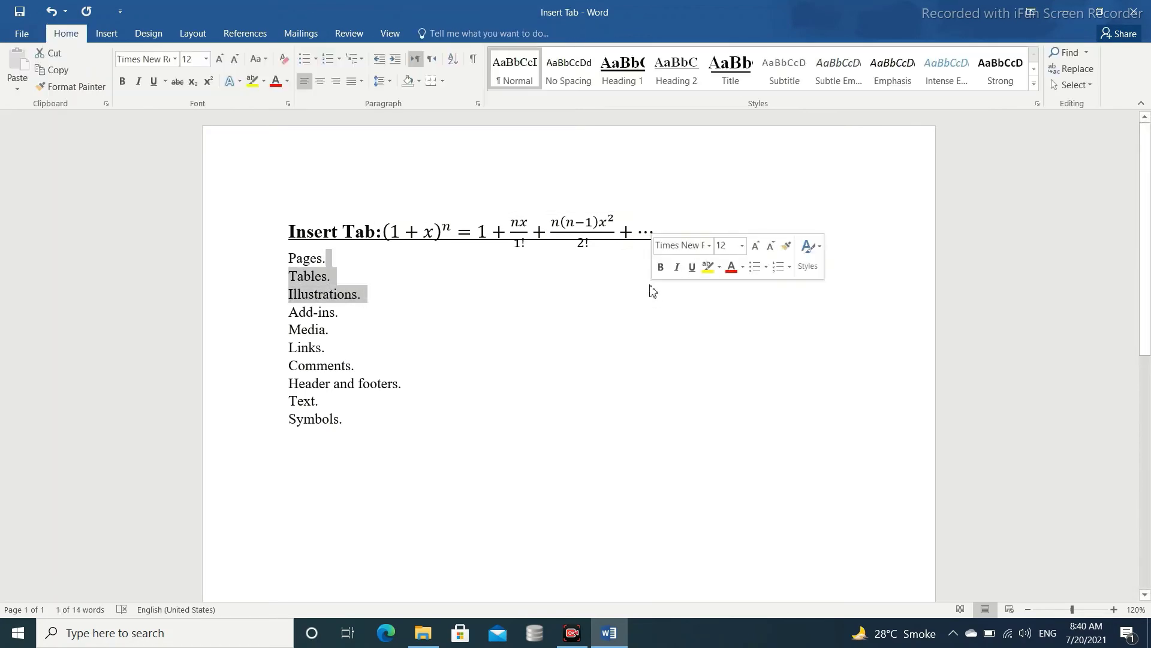
pyautogui.click(598, 225)
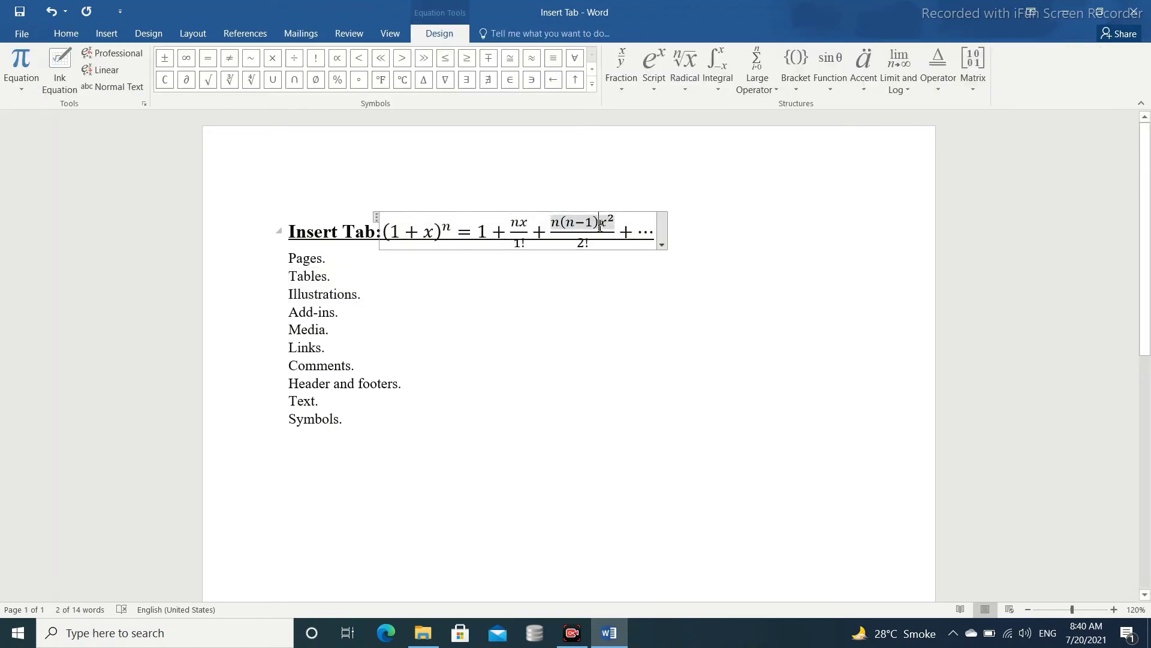
pyautogui.click(655, 235)
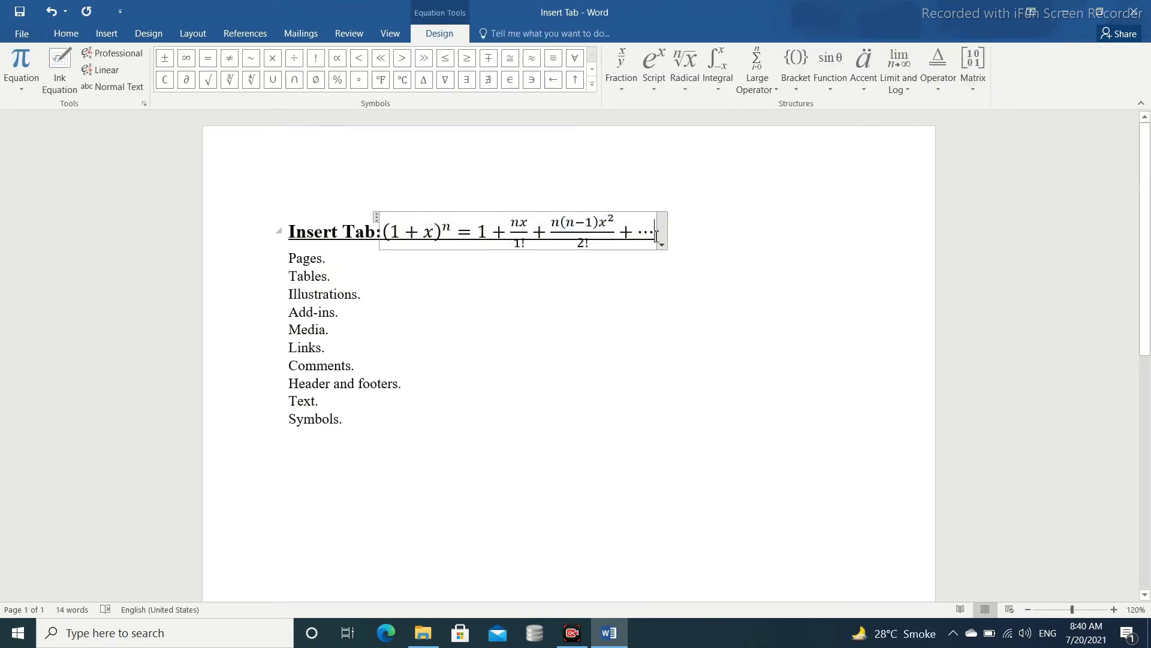
pyautogui.click(317, 88)
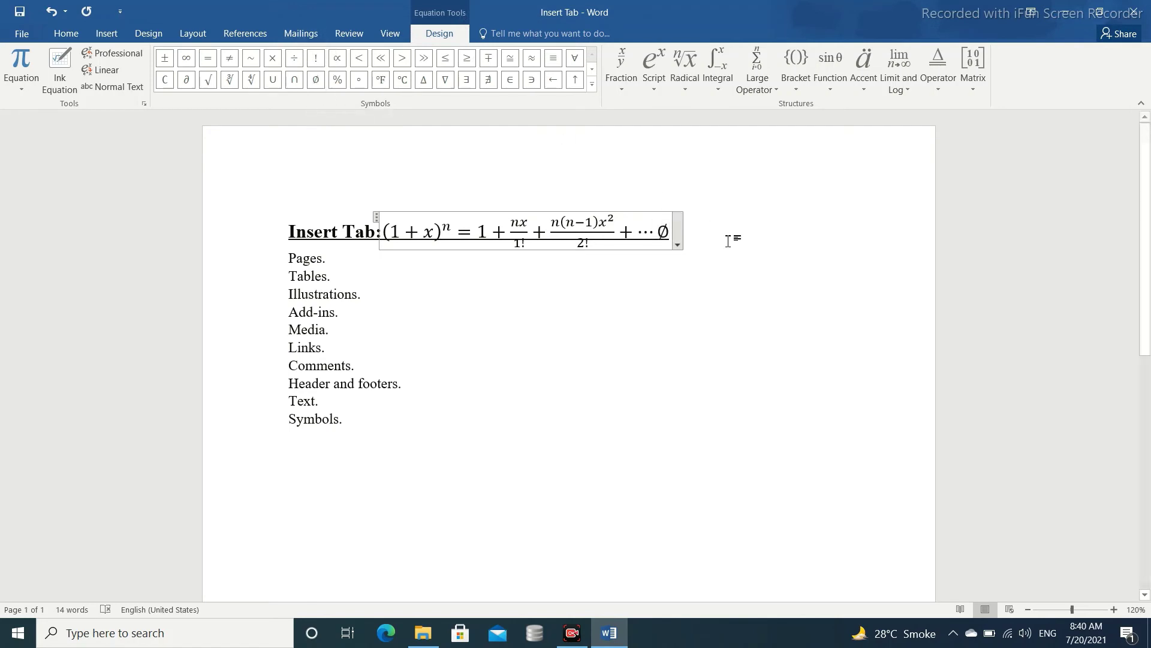
pyautogui.hotkey('ctrl', 'z')
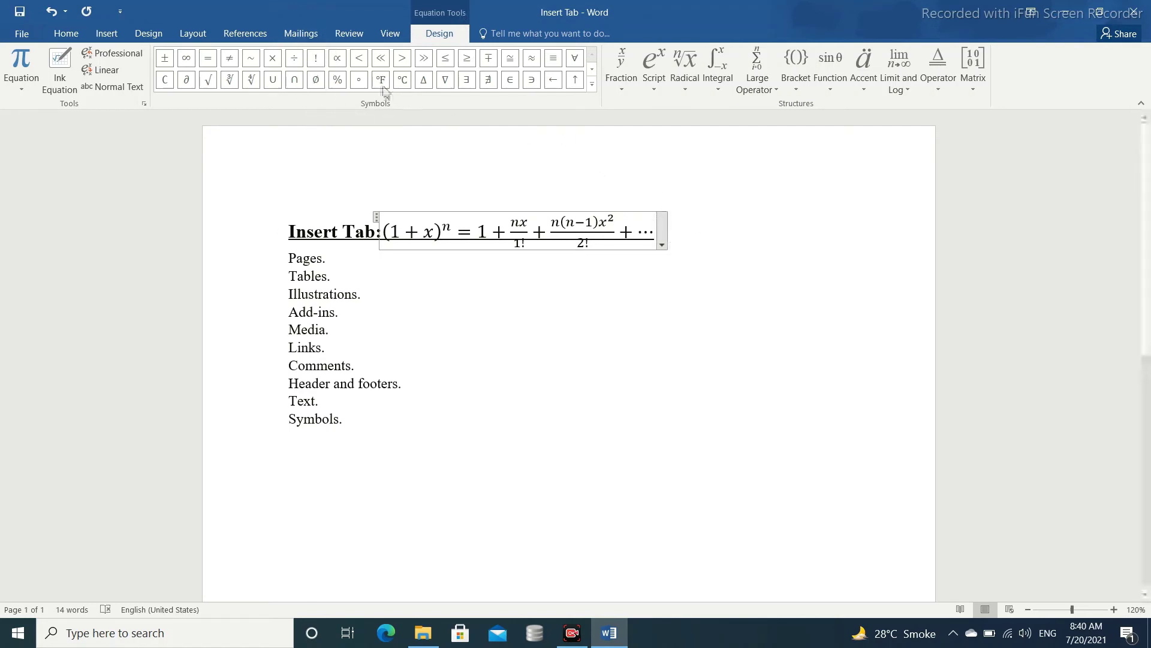
# Step: Handwrite a square root sign as an ink equation, insert it at the end of the equation, and undo the insertion
pyautogui.click(60, 78)
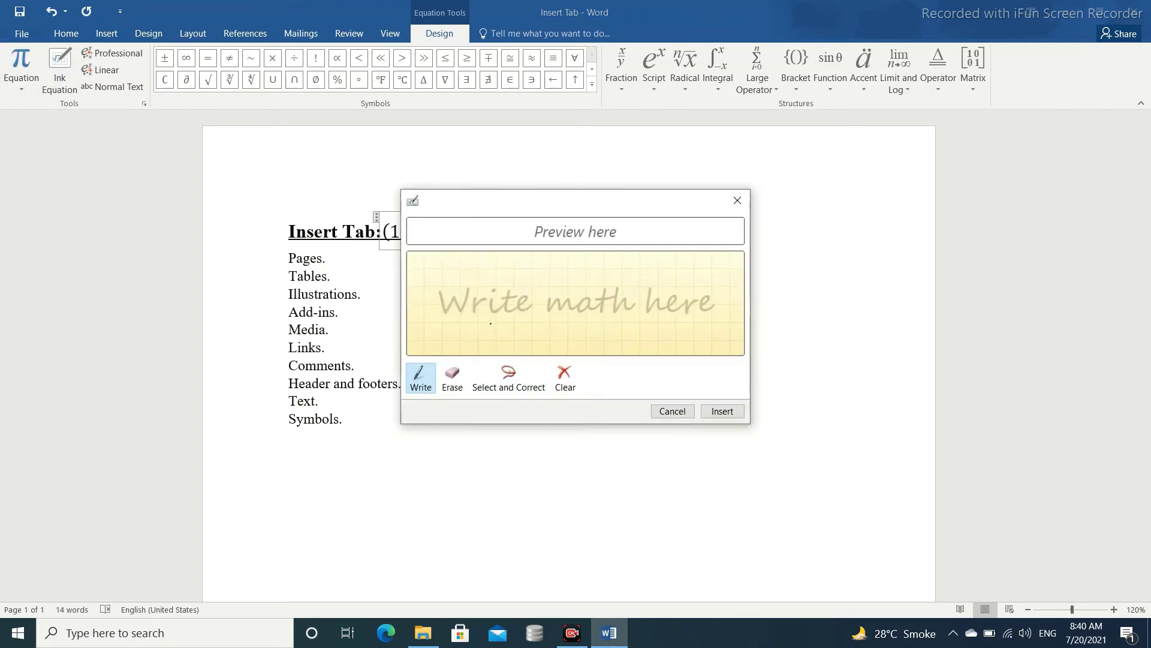
pyautogui.moveTo(478, 316); pyautogui.dragTo(486, 318)
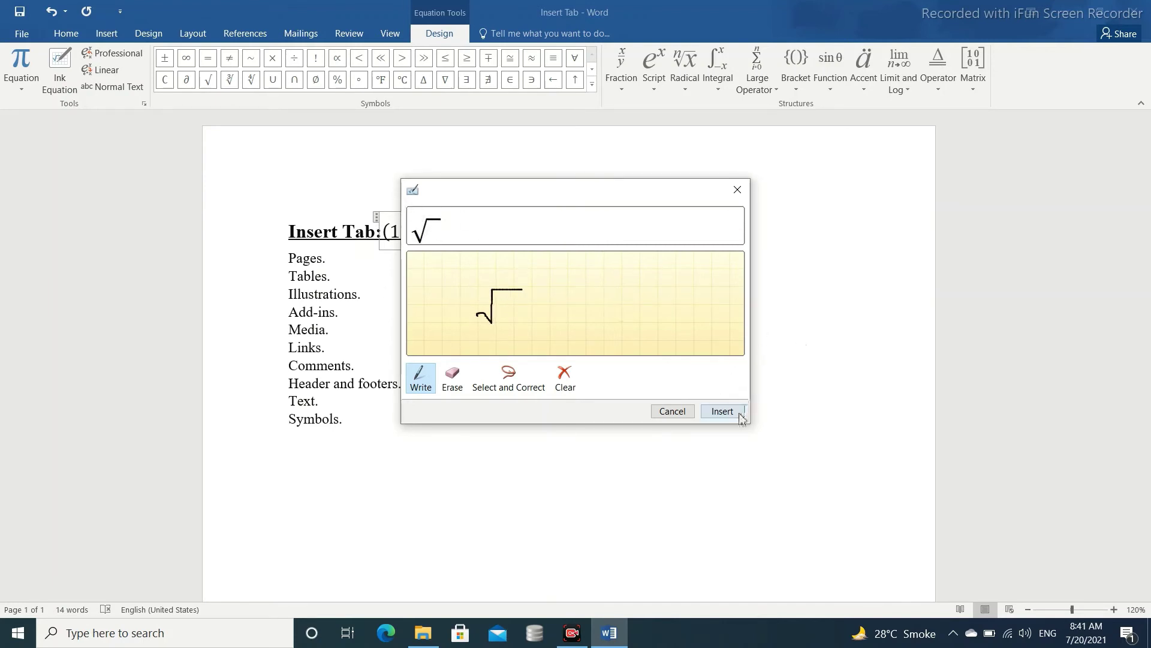
pyautogui.click(722, 412)
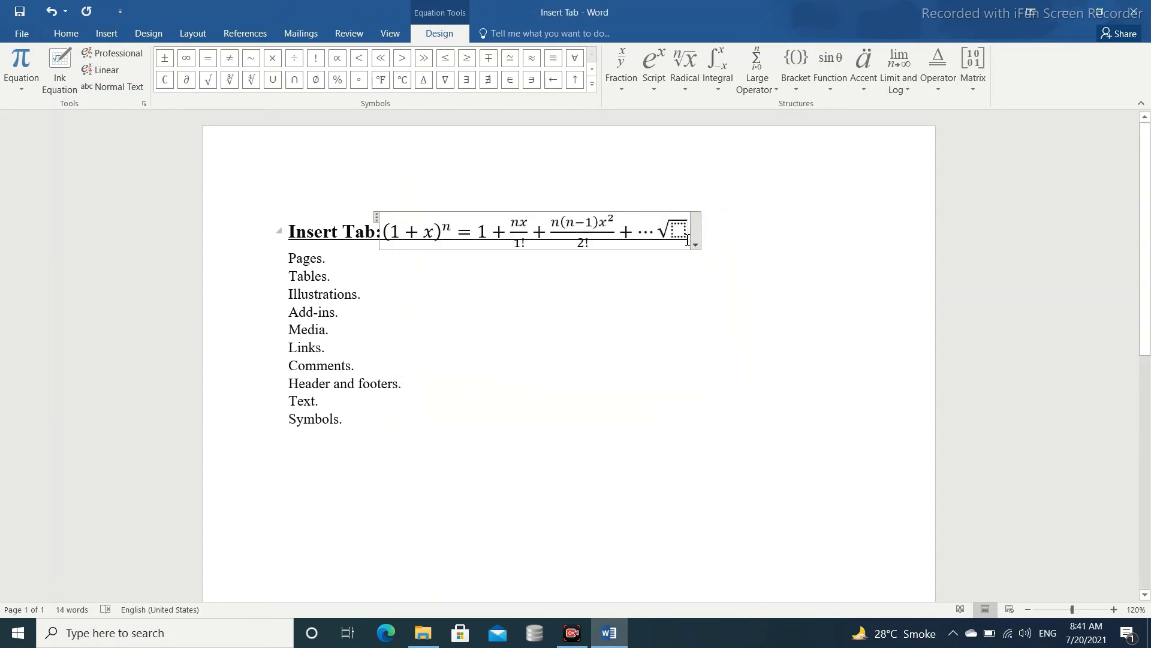
pyautogui.hotkey('ctrl', 'z')
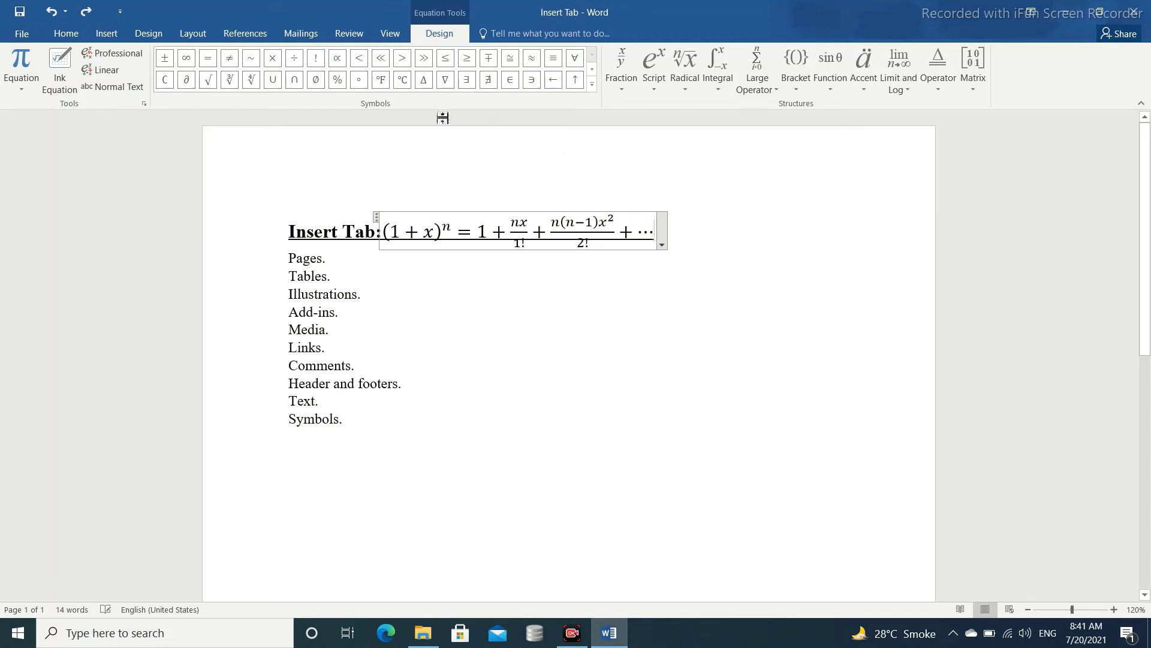
# Step: Handwrite an integral sign as an ink equation, clearing the first attempt, insert it at the equation's end, and undo it
pyautogui.click(54, 95)
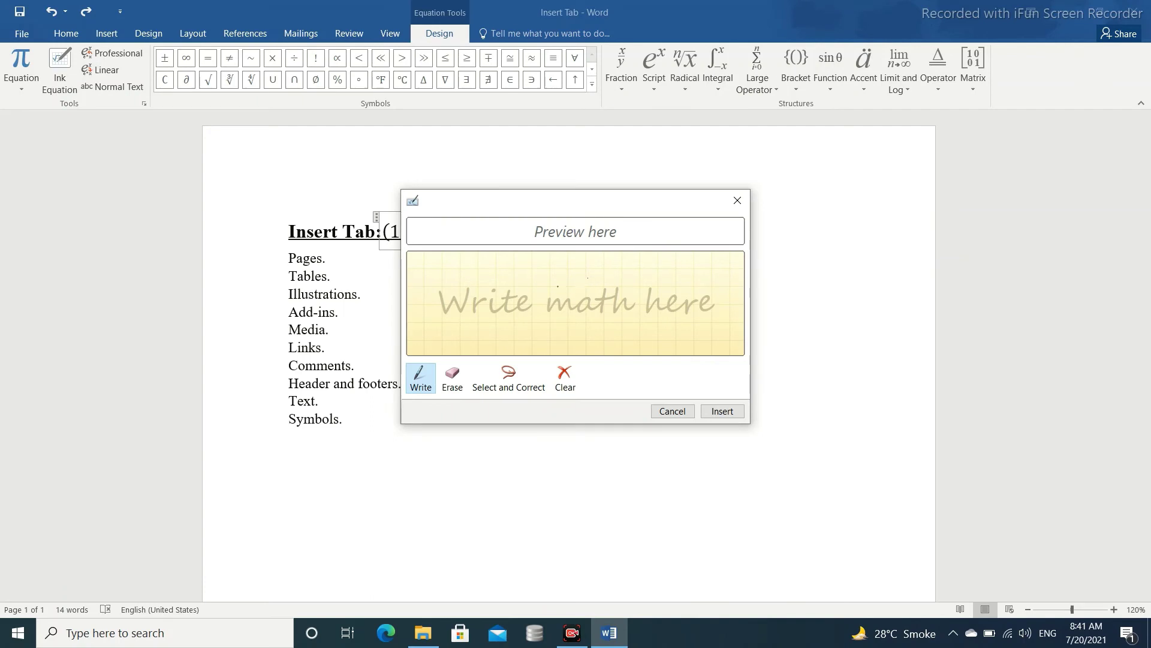
pyautogui.moveTo(557, 285); pyautogui.dragTo(554, 300)
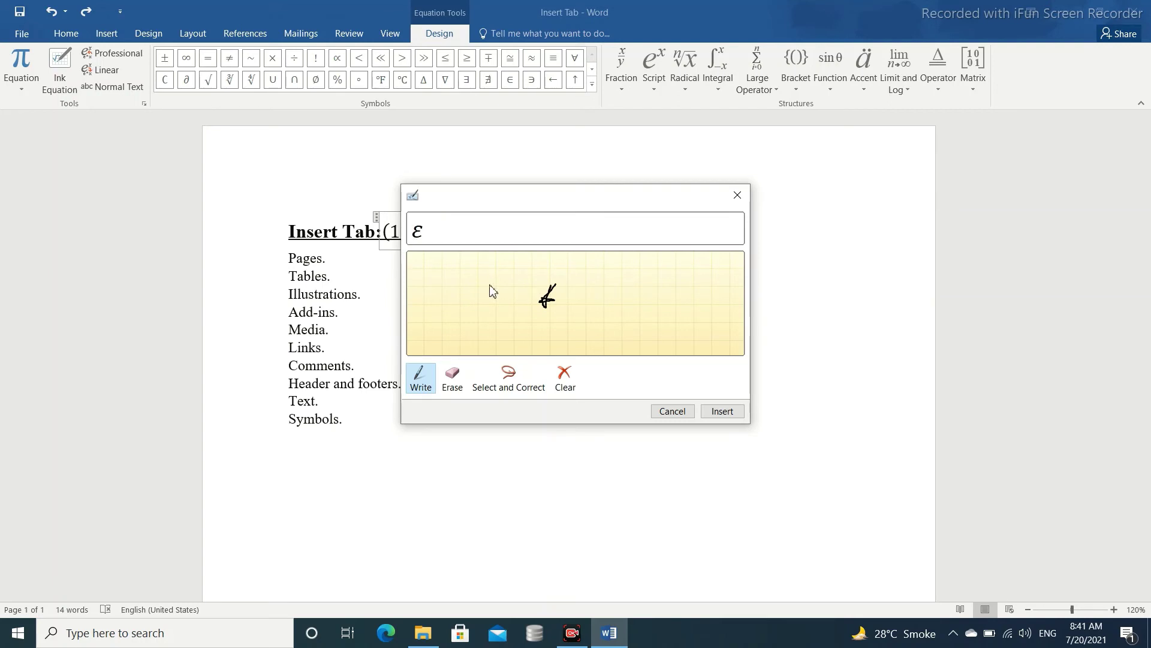
pyautogui.click(564, 377)
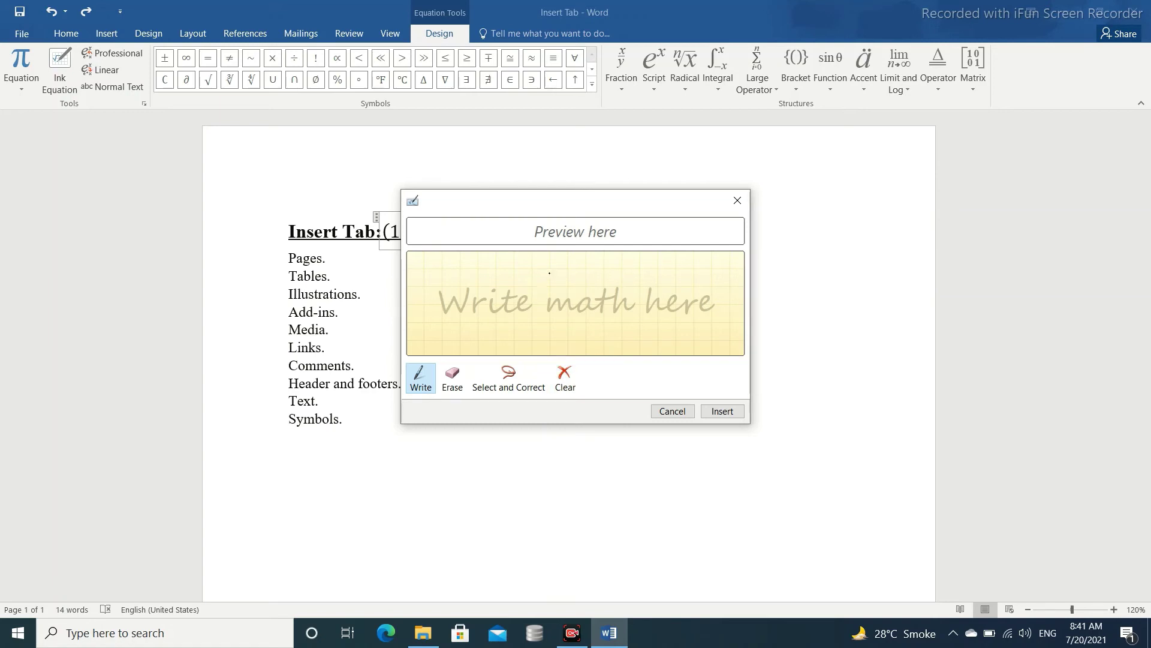
pyautogui.moveTo(548, 271); pyautogui.dragTo(528, 282)
pyautogui.moveTo(543, 330); pyautogui.dragTo(512, 333)
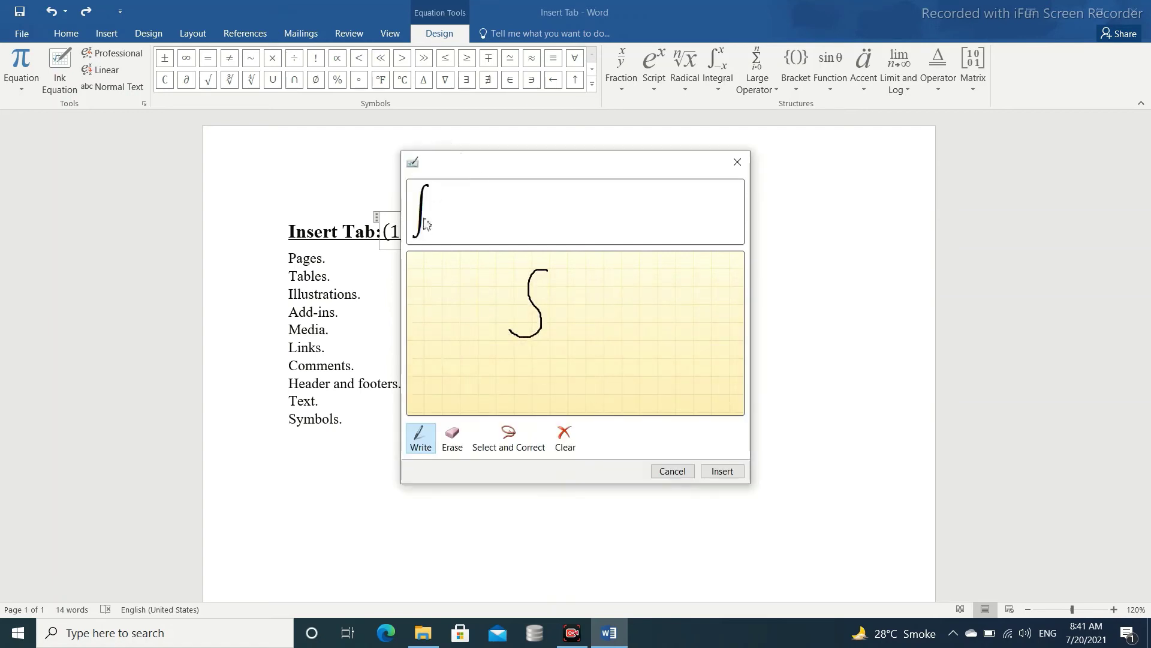
pyautogui.click(721, 471)
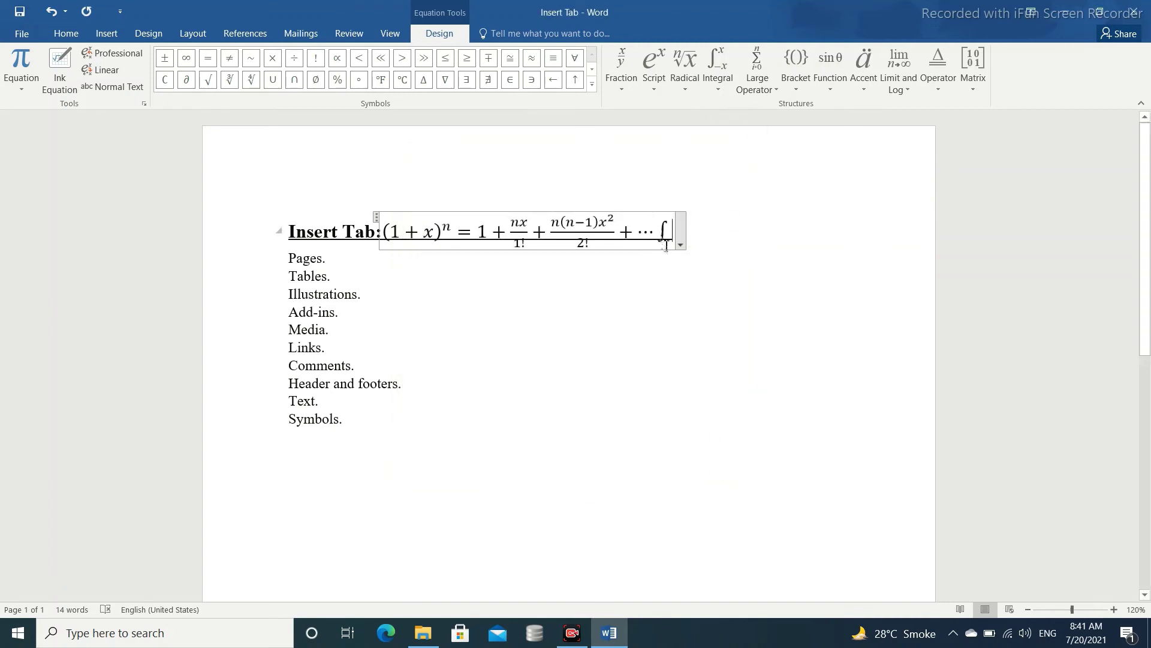
pyautogui.hotkey('ctrl', 'z')
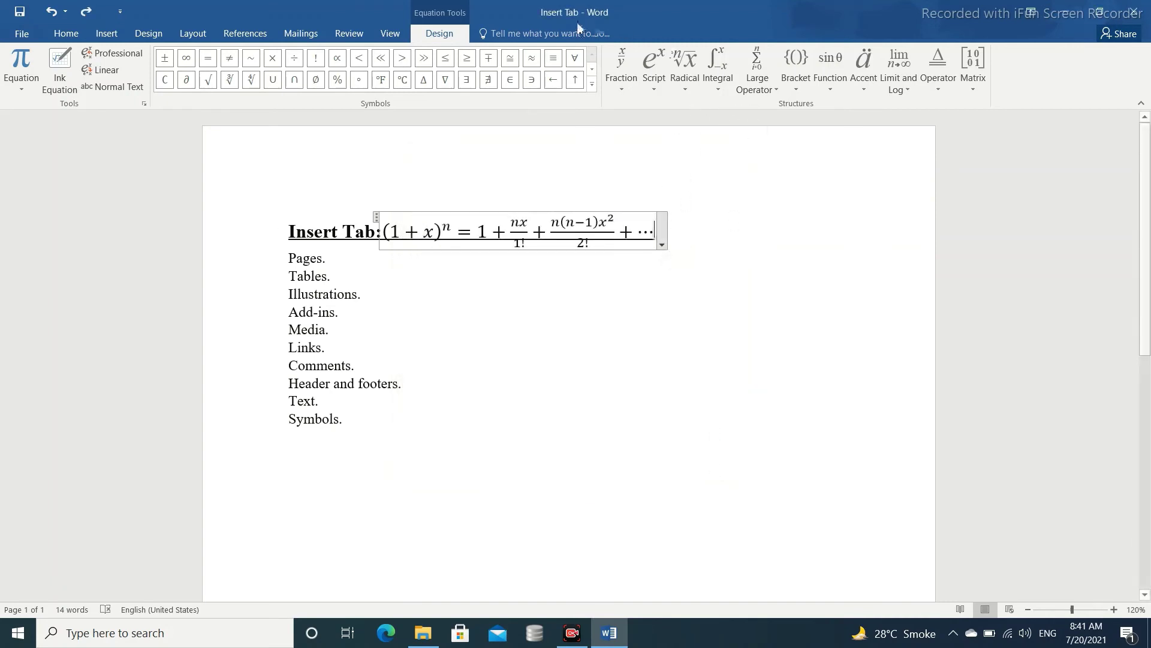
# Step: Convert the equation to linear format, try converting it back to professional format, and undo the format changes
pyautogui.click(109, 57)
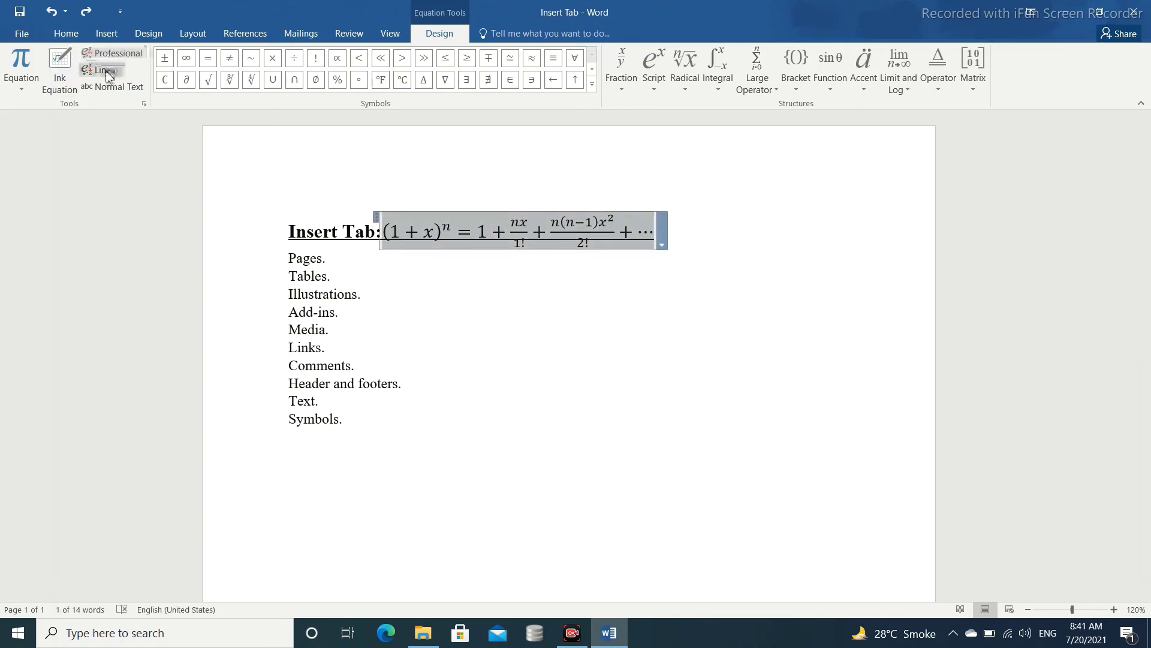
pyautogui.click(107, 73)
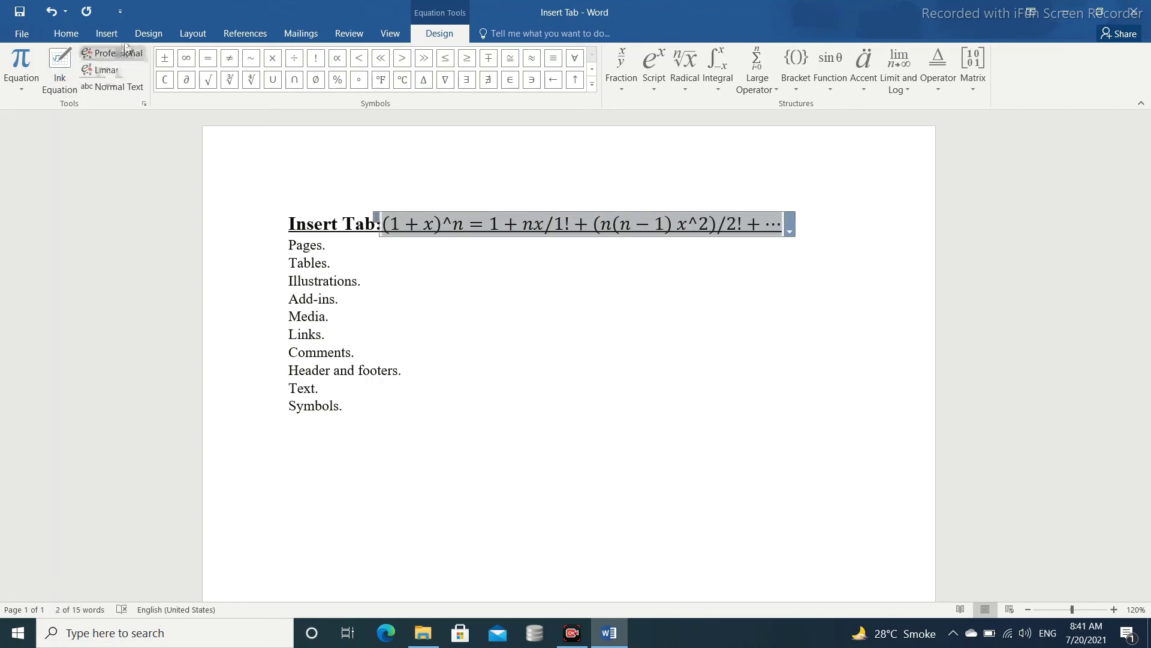
pyautogui.click(112, 54)
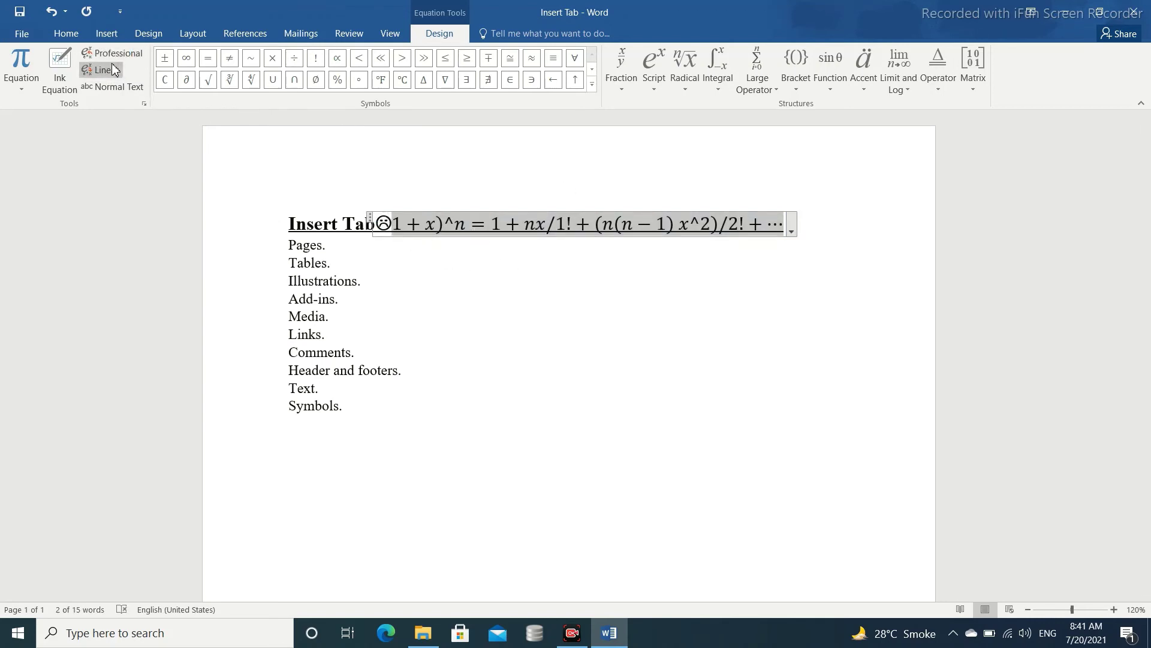
pyautogui.click(376, 227)
pyautogui.hotkey('ctrl', 'z')
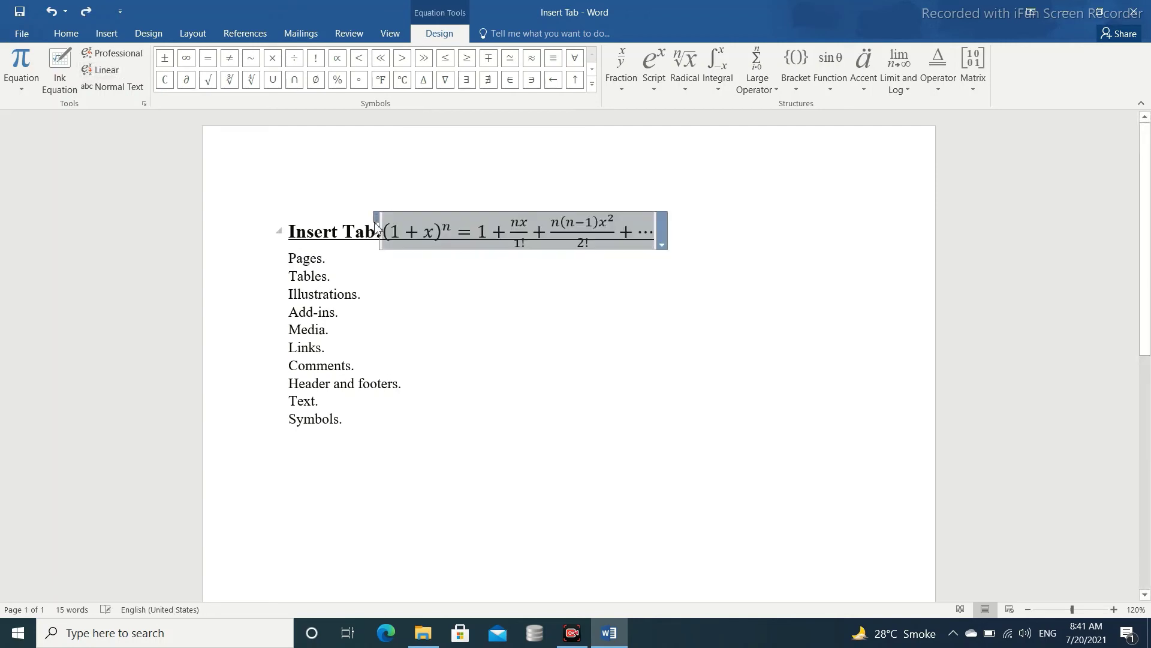
# Step: Convert the equation to normal text, then undo that change and the equation's insertion after the Insert Tab heading
pyautogui.click(137, 89)
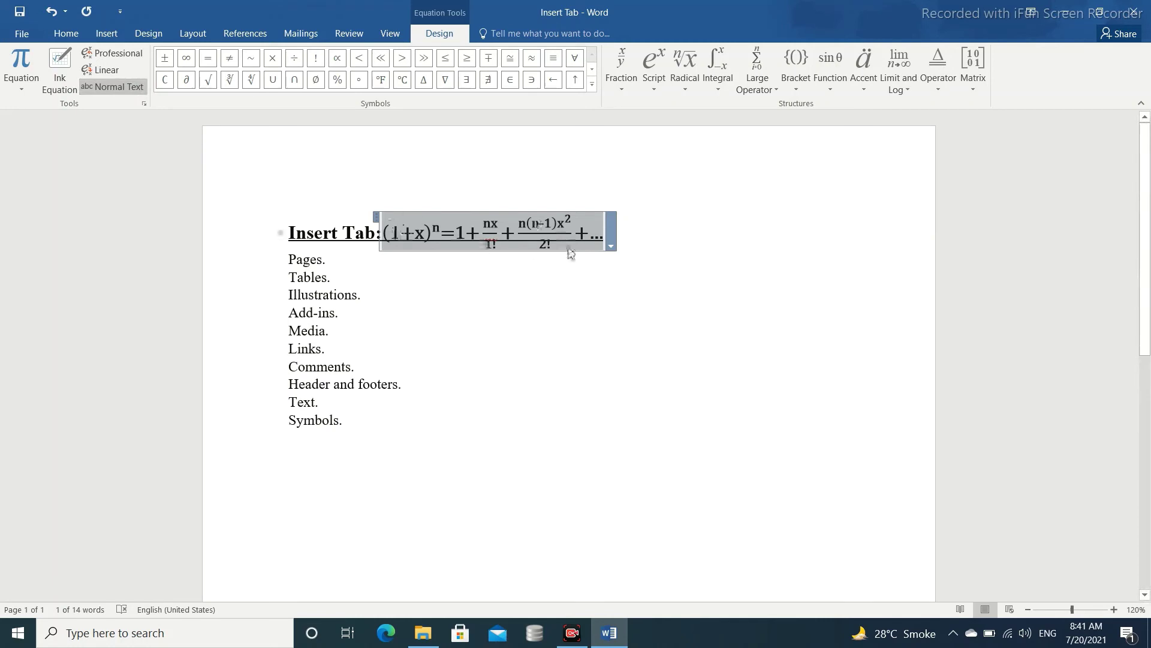
pyautogui.click(611, 354)
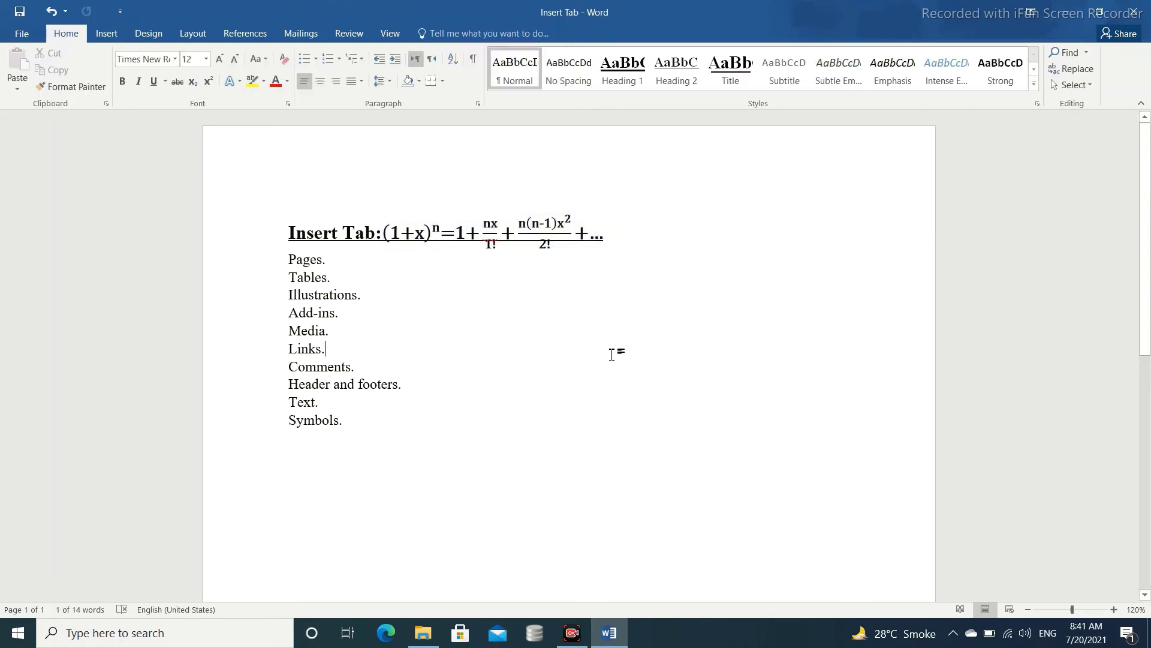
pyautogui.hotkey('ctrl', 'z')
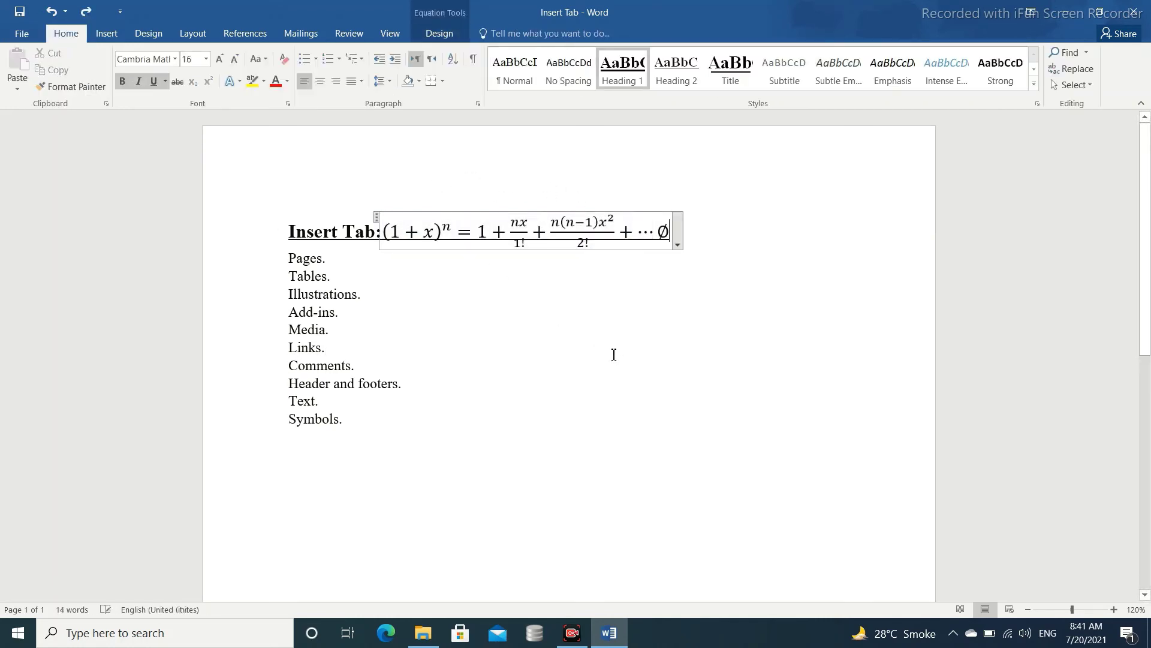
pyautogui.hotkey('ctrl', 'z')
pyautogui.hotkey('ctrl', 'z')
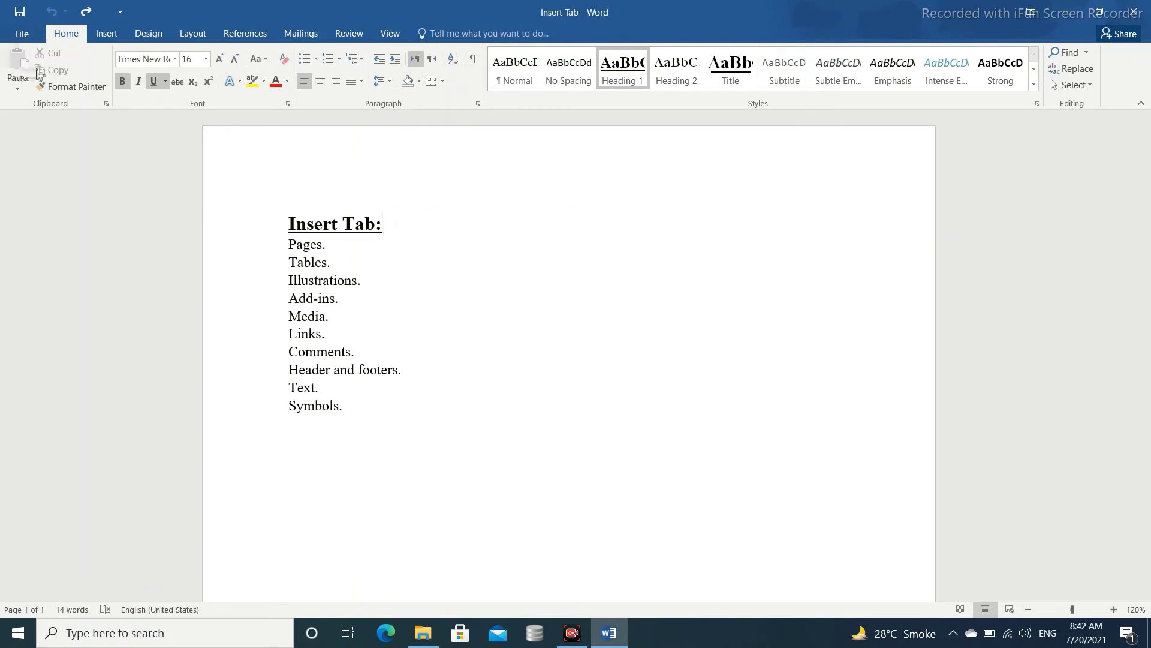
# Step: Insert the Ω symbol after the Insert Tab heading
pyautogui.click(107, 33)
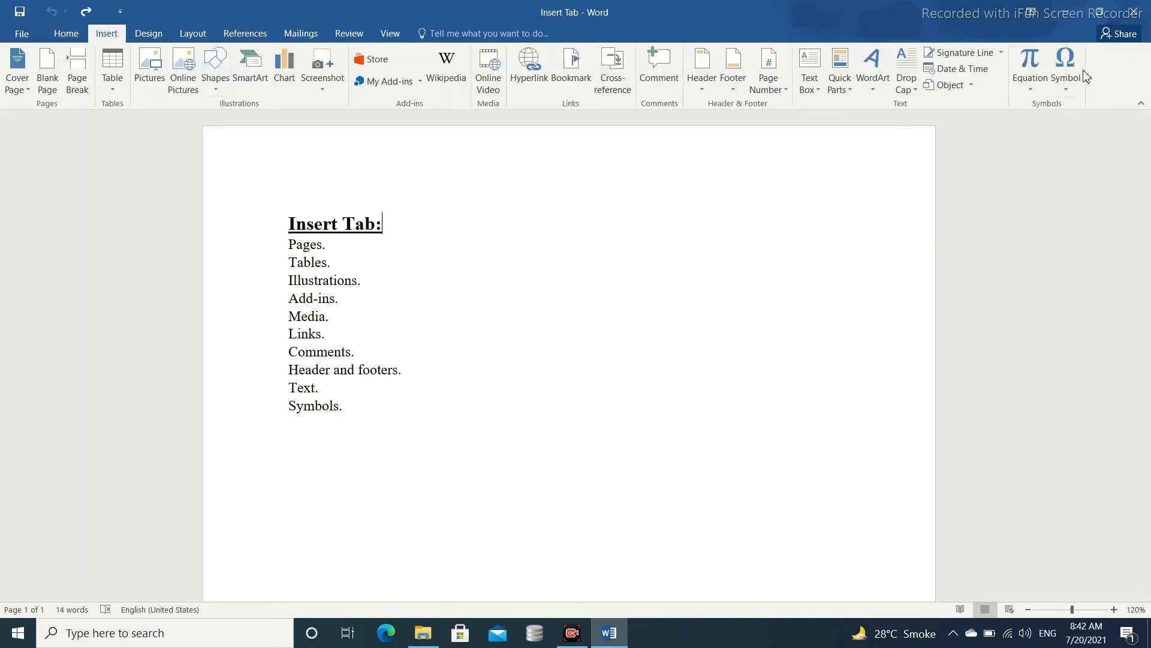
pyautogui.click(1065, 77)
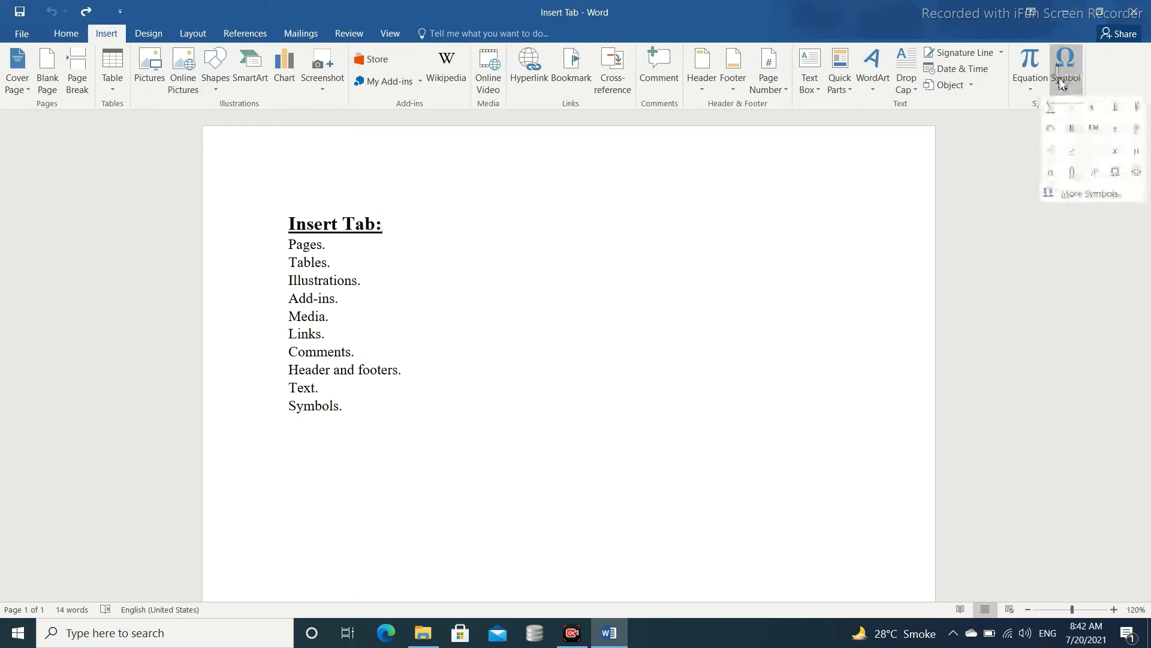
pyautogui.click(1113, 173)
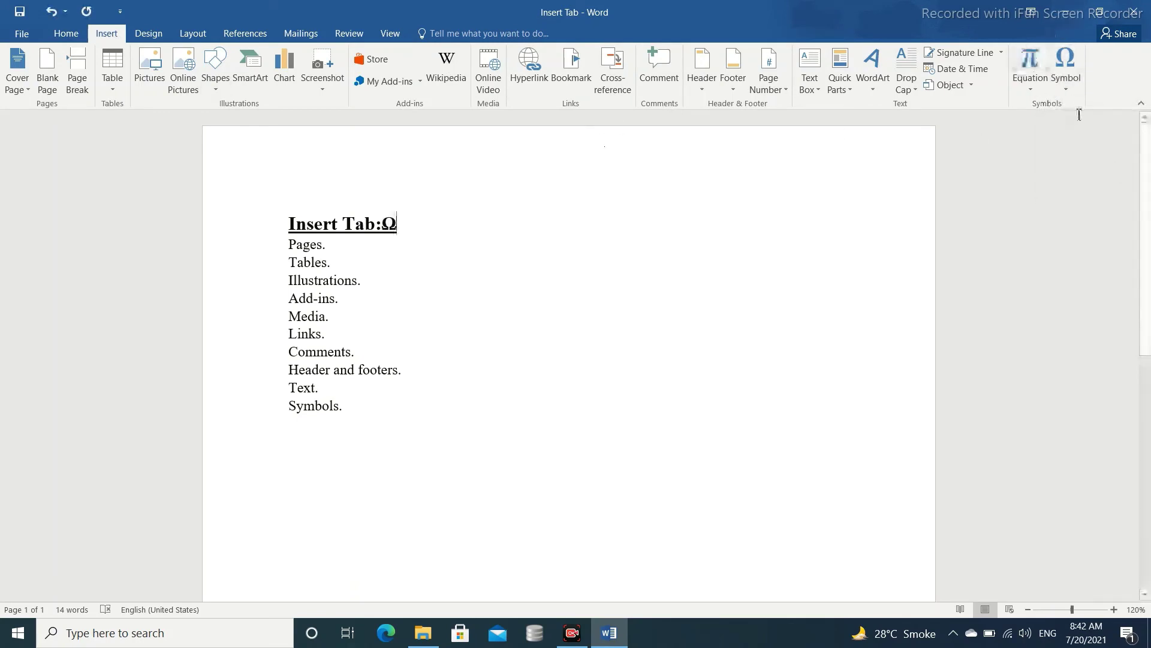
# Step: Examine the full set of symbols offered beyond the recently used ones, and leave without inserting any
pyautogui.click(1065, 66)
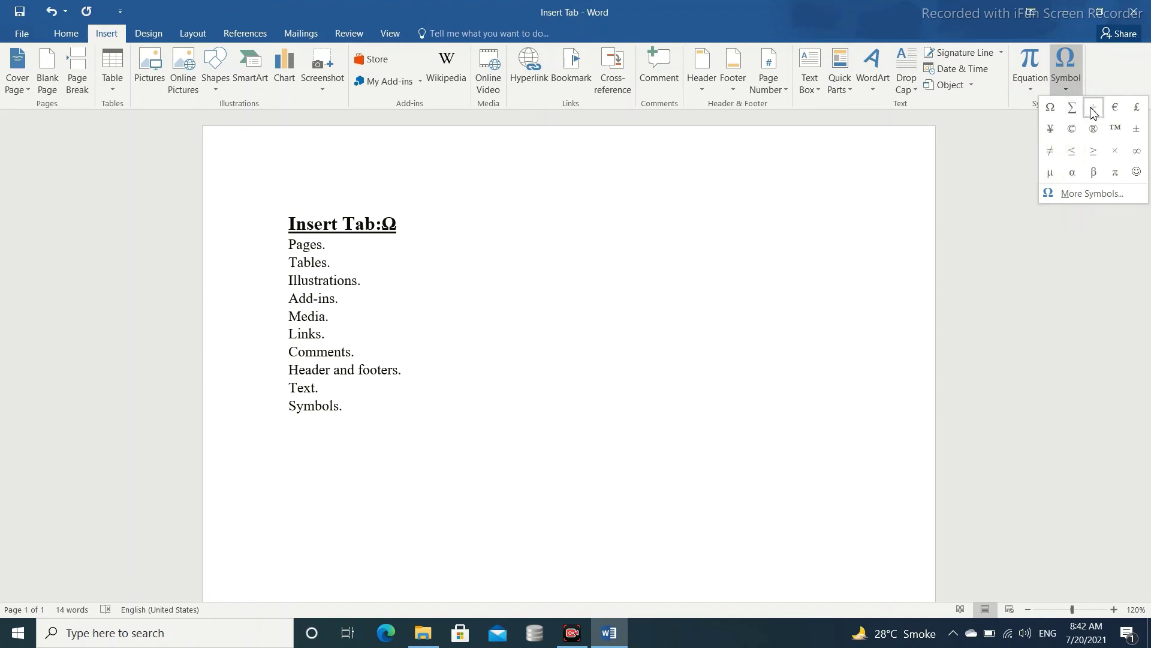
pyautogui.click(1072, 193)
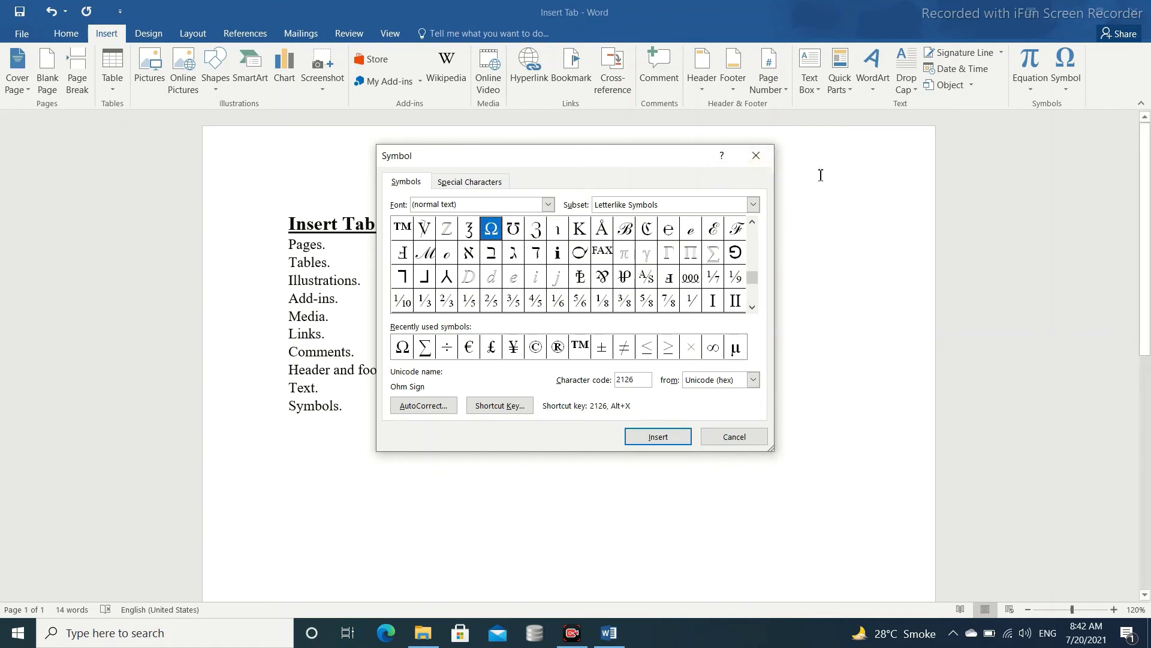
pyautogui.click(759, 158)
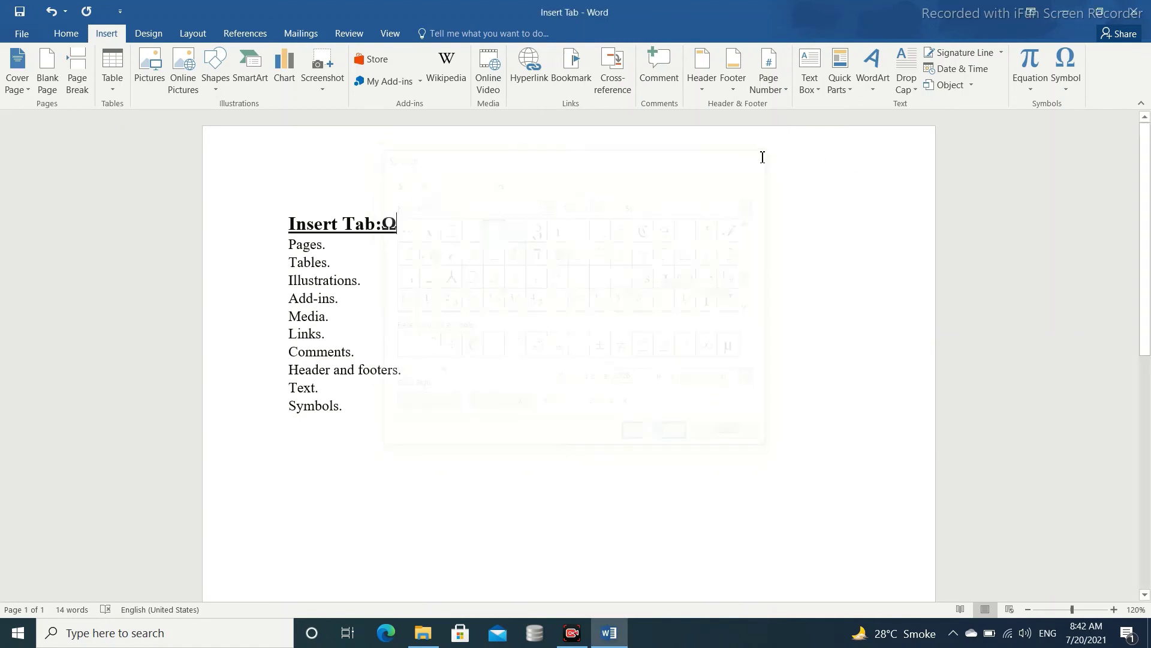
# Step: Insert an empty equation after the Ω symbol and open the Ink Equation editor for it
pyautogui.click(1047, 72)
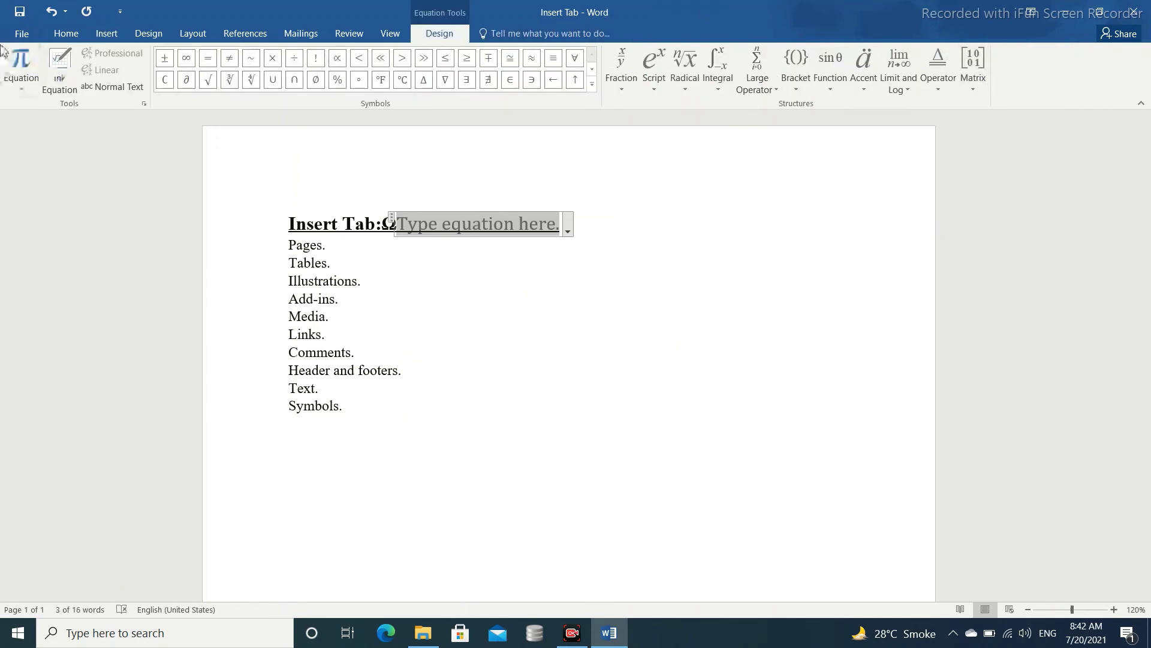
pyautogui.click(61, 73)
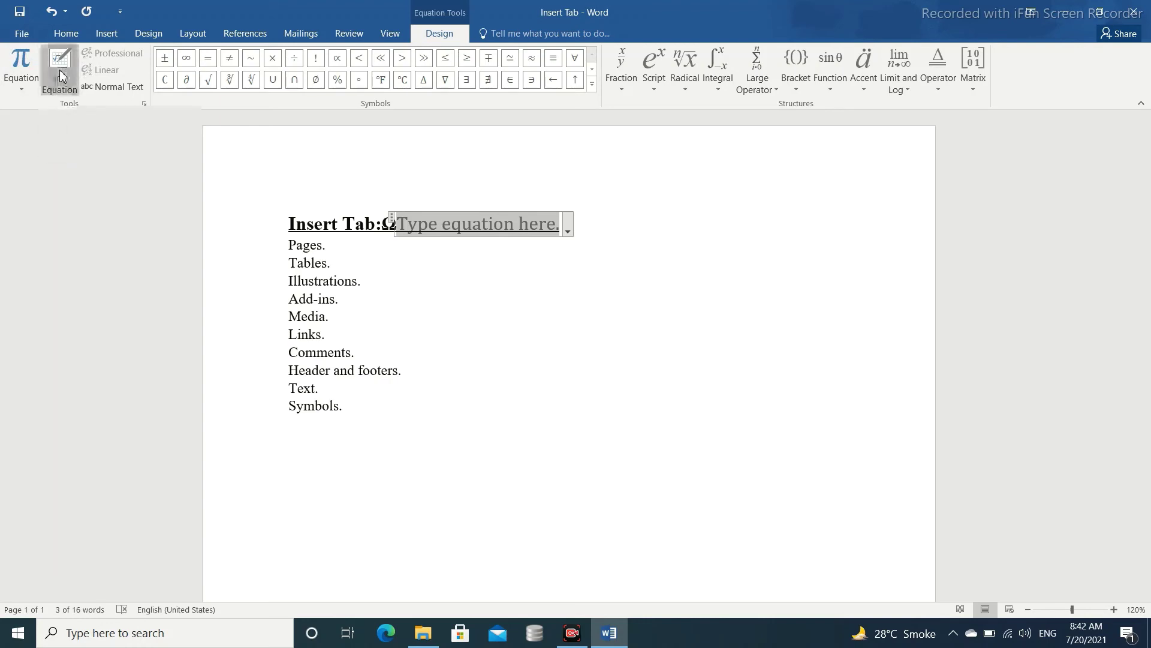
pyautogui.moveTo(430, 306)
pyautogui.mouseDown()
pyautogui.moveTo(493, 276)
pyautogui.moveTo(473, 309)
pyautogui.moveTo(521, 305)
pyautogui.moveTo(520, 317)
pyautogui.mouseUp()
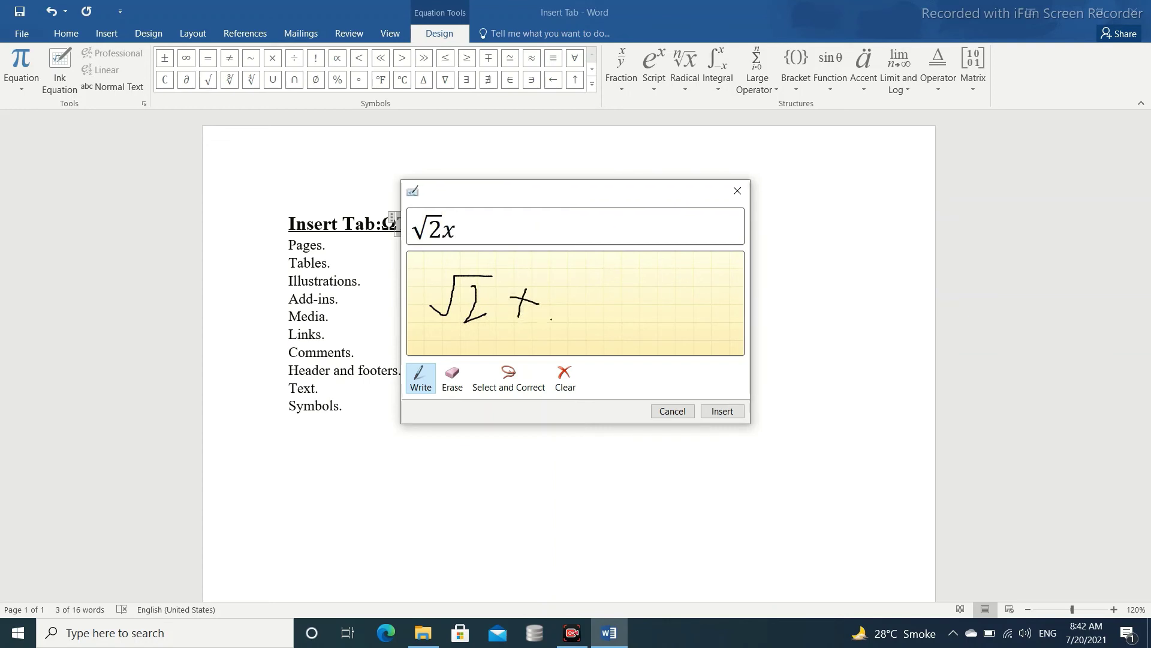
pyautogui.moveTo(563, 280); pyautogui.dragTo(588, 320)
pyautogui.click(562, 379)
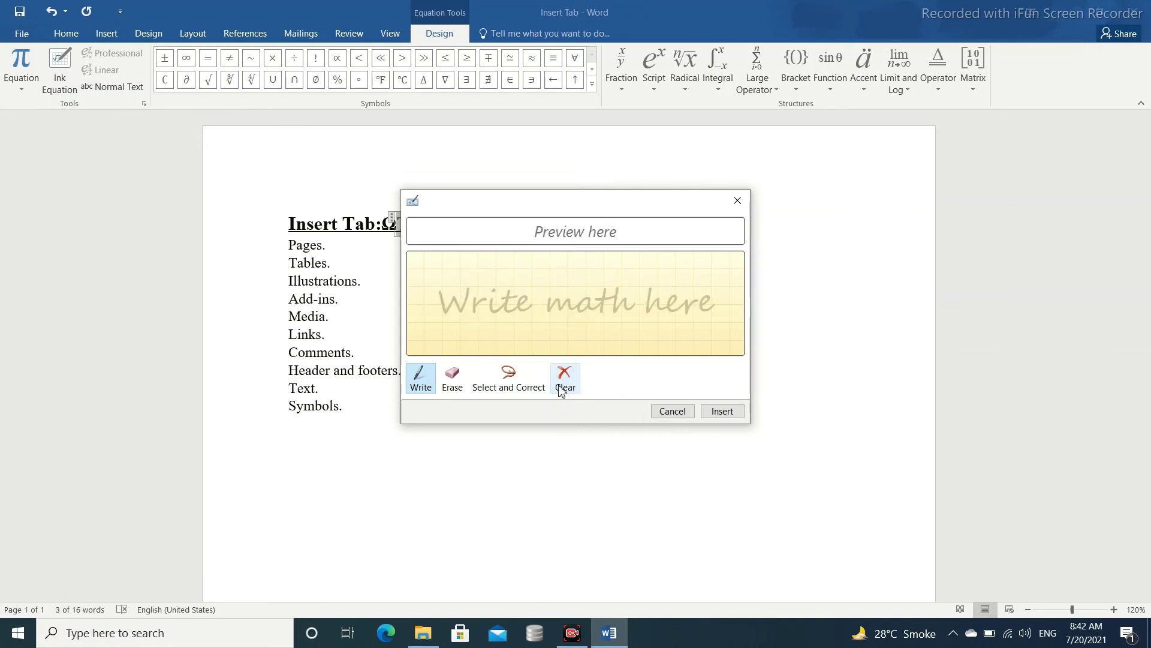
# Step: Handwrite 2 + 2 = 4 as an ink equation, insert it after the Ω symbol, and undo the insertion
pyautogui.moveTo(474, 287); pyautogui.dragTo(504, 310)
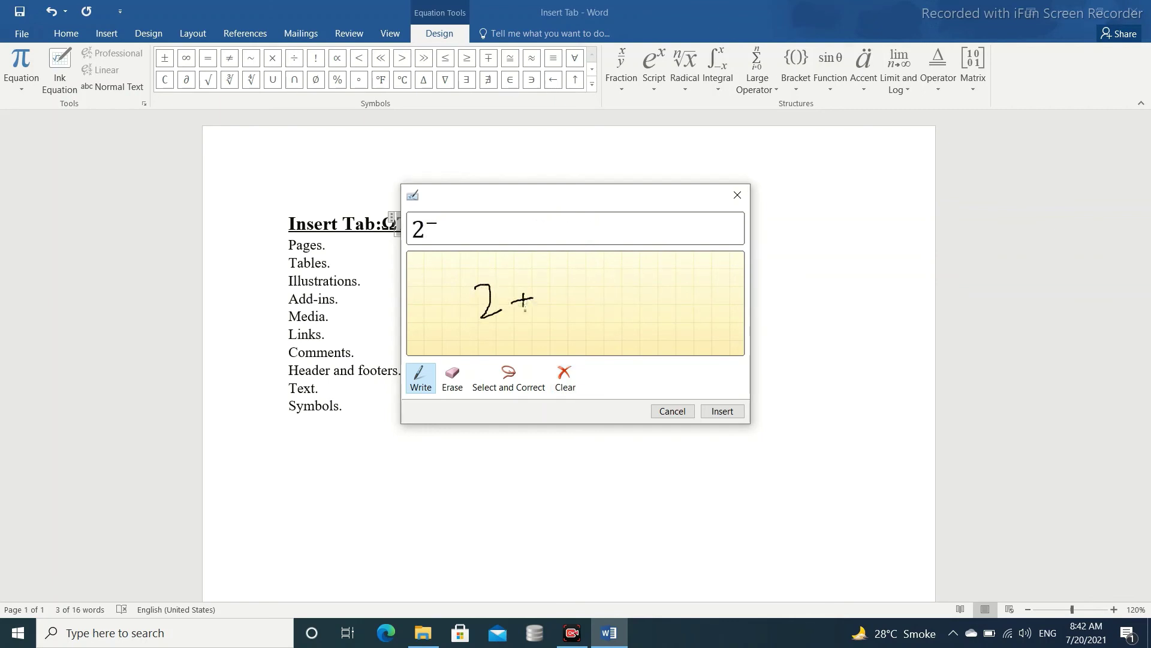
pyautogui.moveTo(550, 285)
pyautogui.mouseDown()
pyautogui.moveTo(567, 299)
pyautogui.moveTo(551, 314)
pyautogui.moveTo(642, 335)
pyautogui.mouseUp()
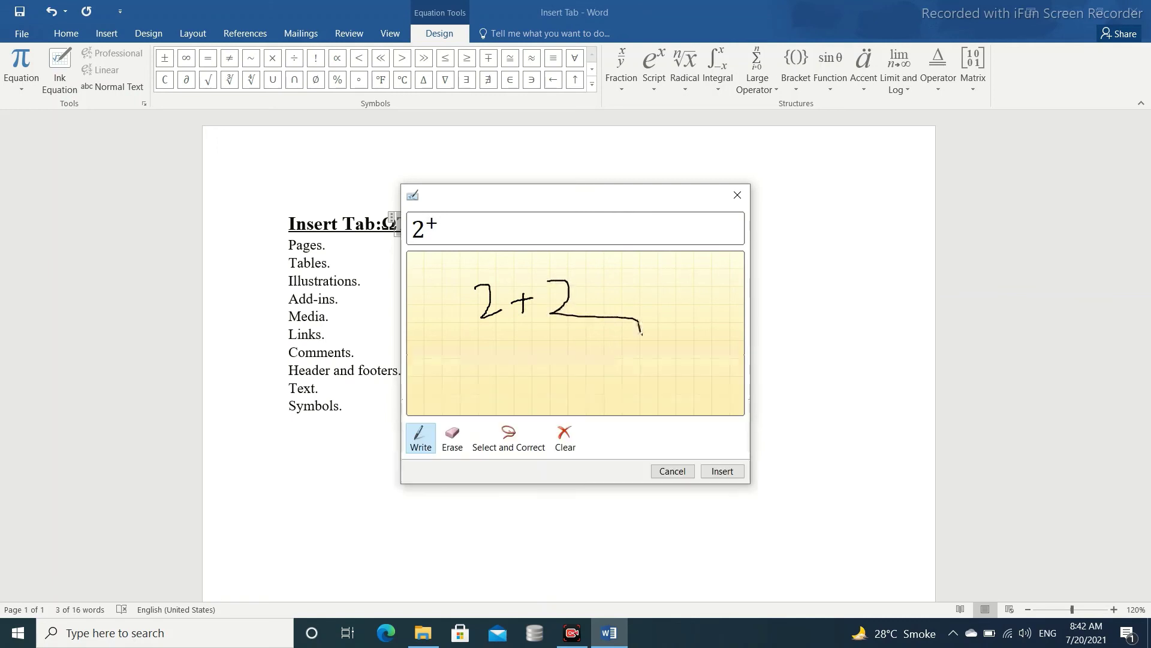
pyautogui.moveTo(633, 280)
pyautogui.mouseDown()
pyautogui.moveTo(745, 293)
pyautogui.moveTo(713, 348)
pyautogui.mouseUp()
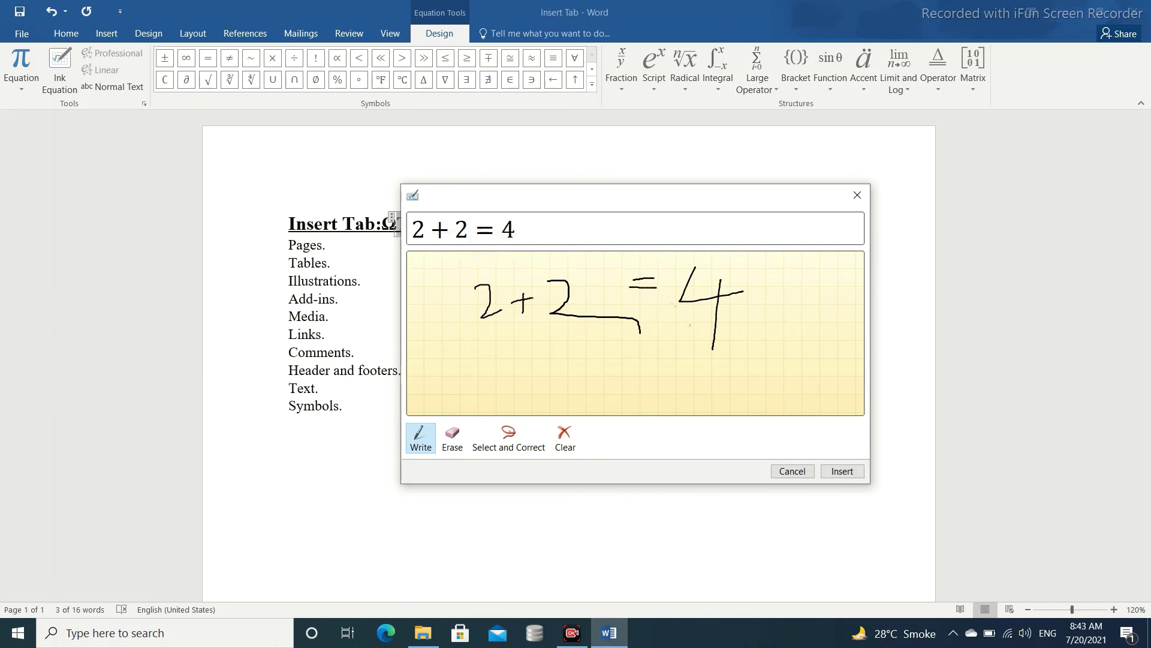
pyautogui.click(842, 471)
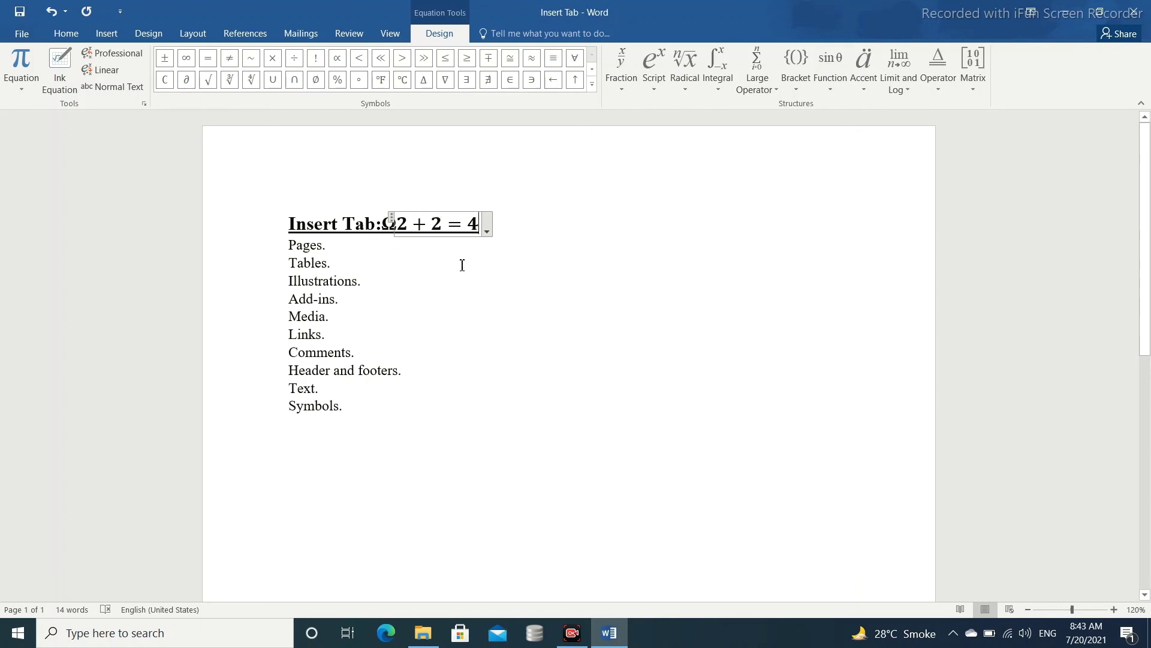
pyautogui.hotkey('ctrl', 'z')
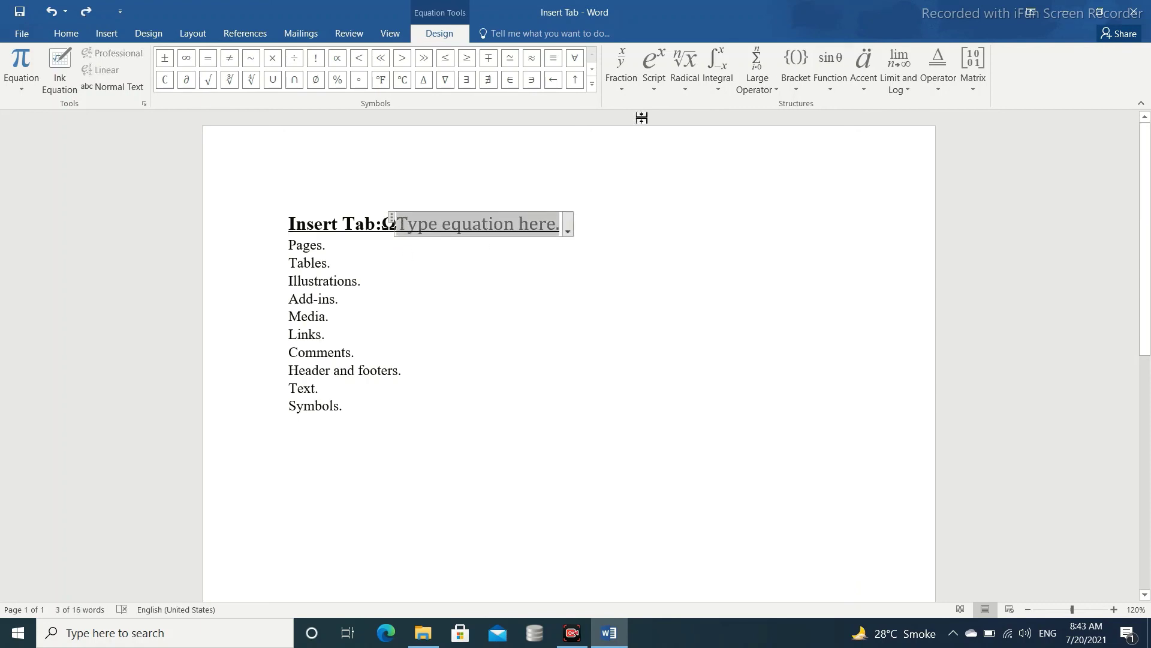
# Step: Start another ink equation, clear the first attempt, handwrite 2a +, and correct the misread T to a plus sign
pyautogui.click(59, 71)
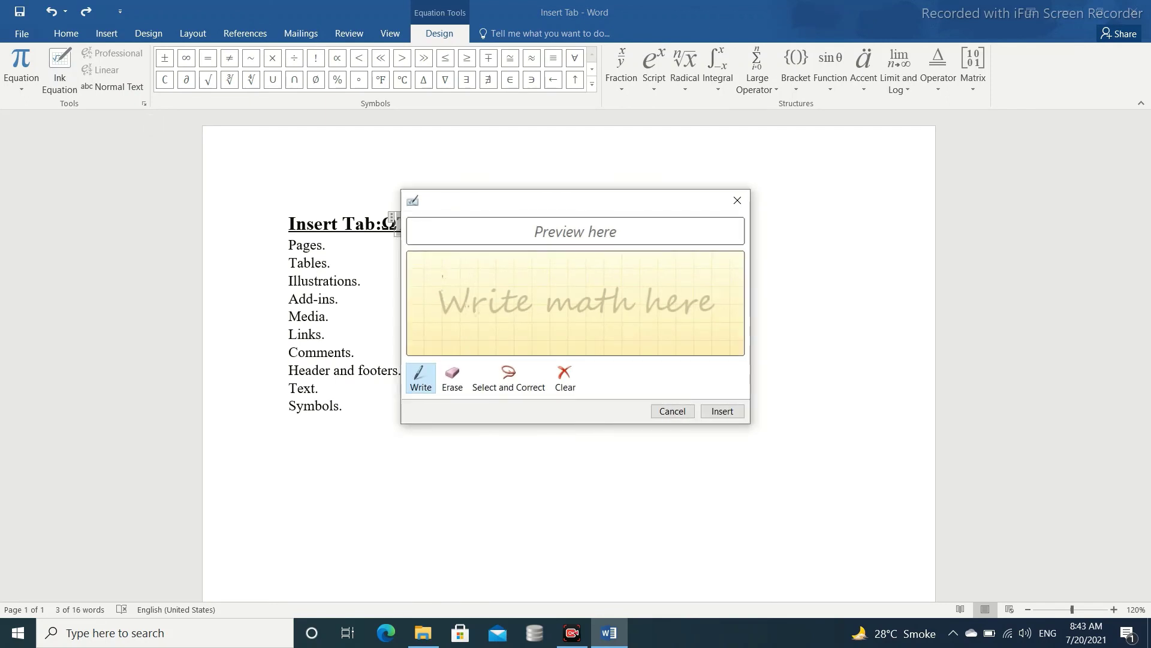
pyautogui.moveTo(436, 278)
pyautogui.mouseDown()
pyautogui.moveTo(453, 304)
pyautogui.moveTo(467, 289)
pyautogui.moveTo(459, 307)
pyautogui.moveTo(558, 288)
pyautogui.mouseUp()
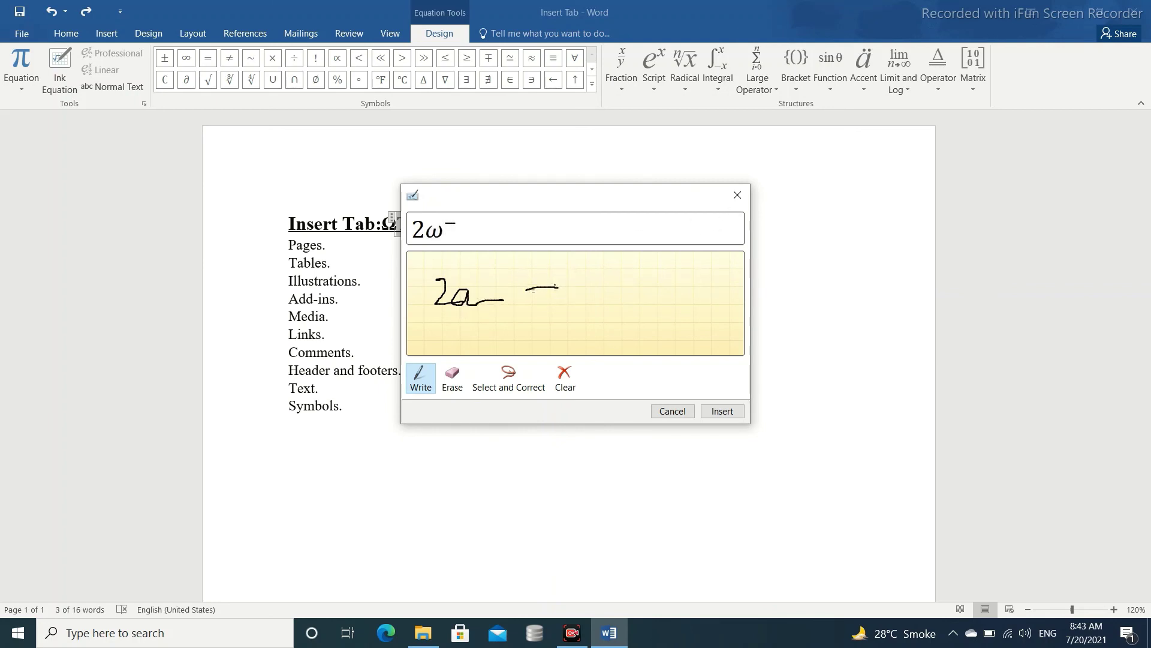
pyautogui.click(565, 379)
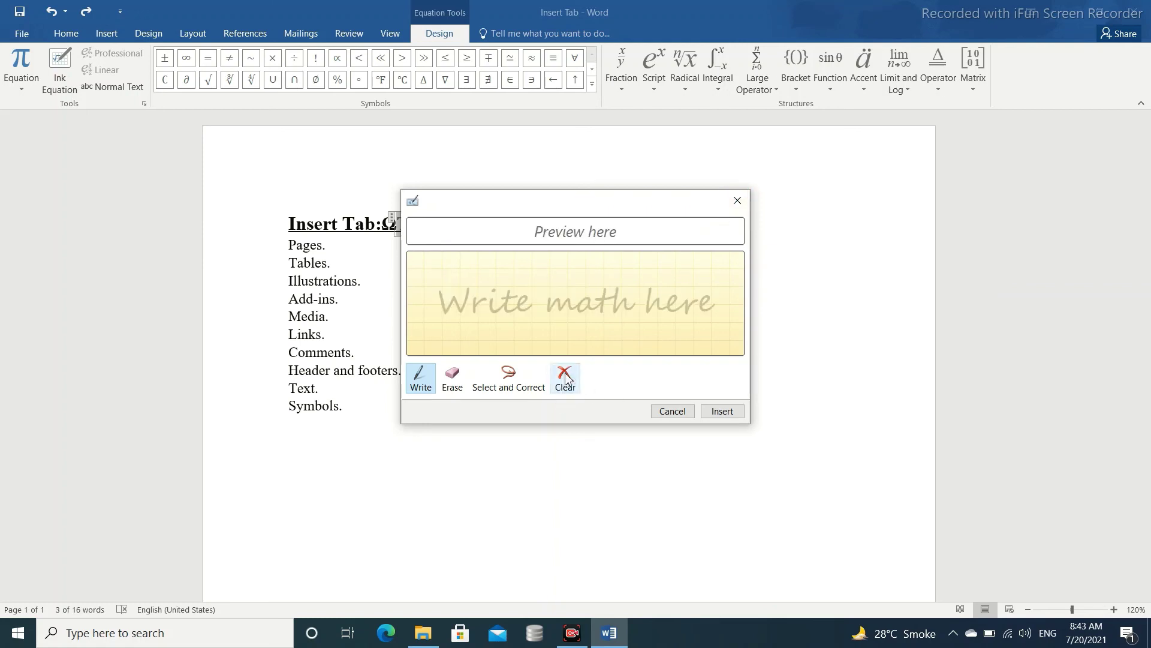
pyautogui.moveTo(464, 276)
pyautogui.mouseDown()
pyautogui.moveTo(478, 318)
pyautogui.moveTo(522, 305)
pyautogui.mouseUp()
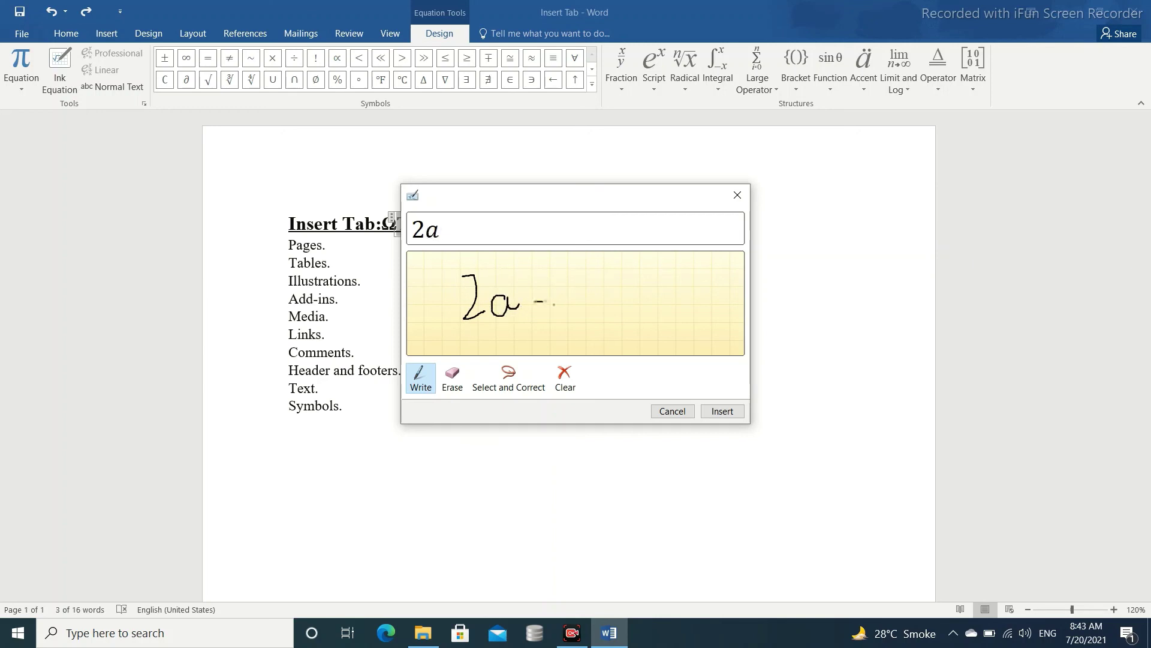
pyautogui.moveTo(544, 293); pyautogui.dragTo(542, 336)
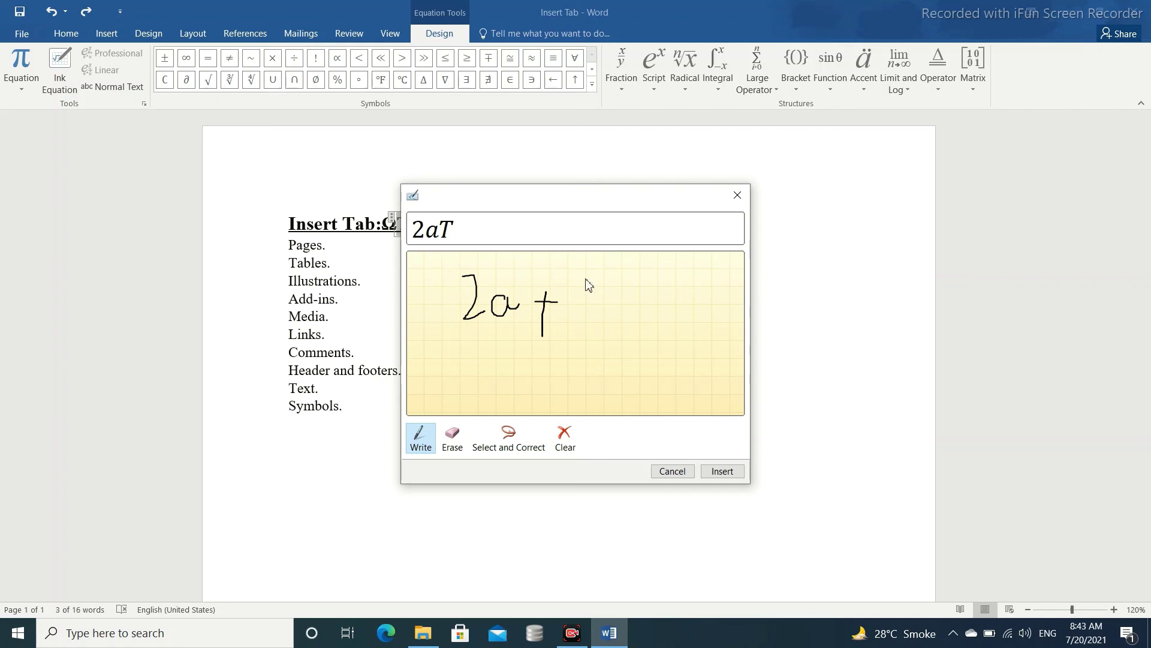
pyautogui.click(517, 438)
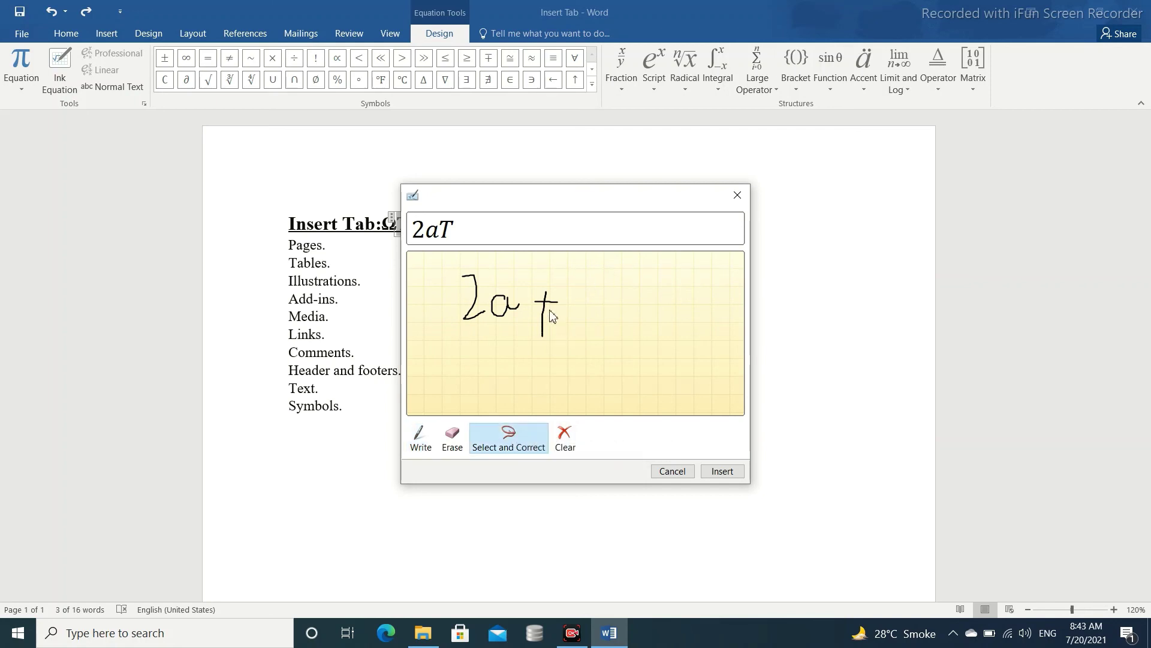
pyautogui.click(547, 310)
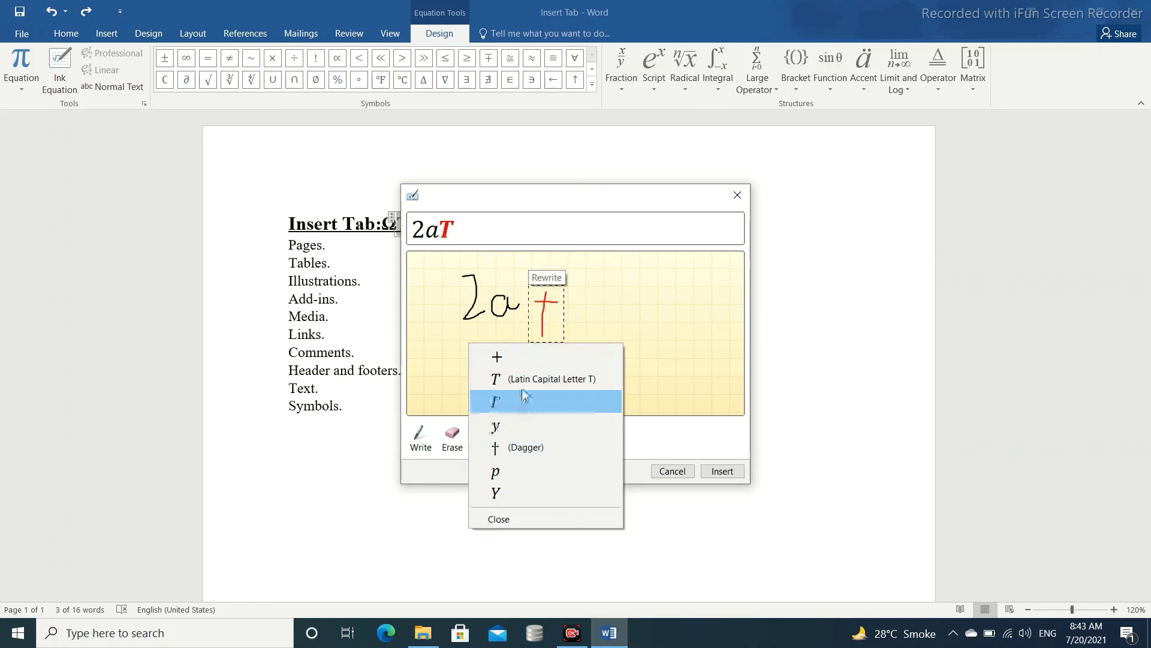
pyautogui.click(535, 358)
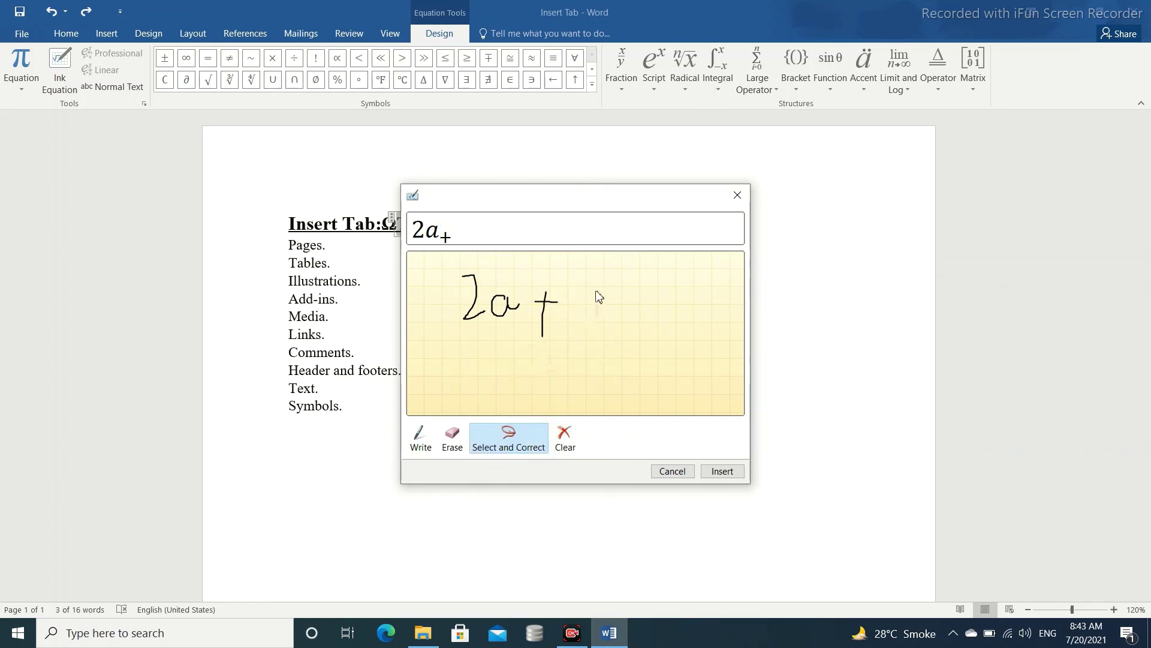
# Step: Continue the handwritten equation with b = 2c, insert it after the Ω symbol, and undo the insertion
pyautogui.click(421, 441)
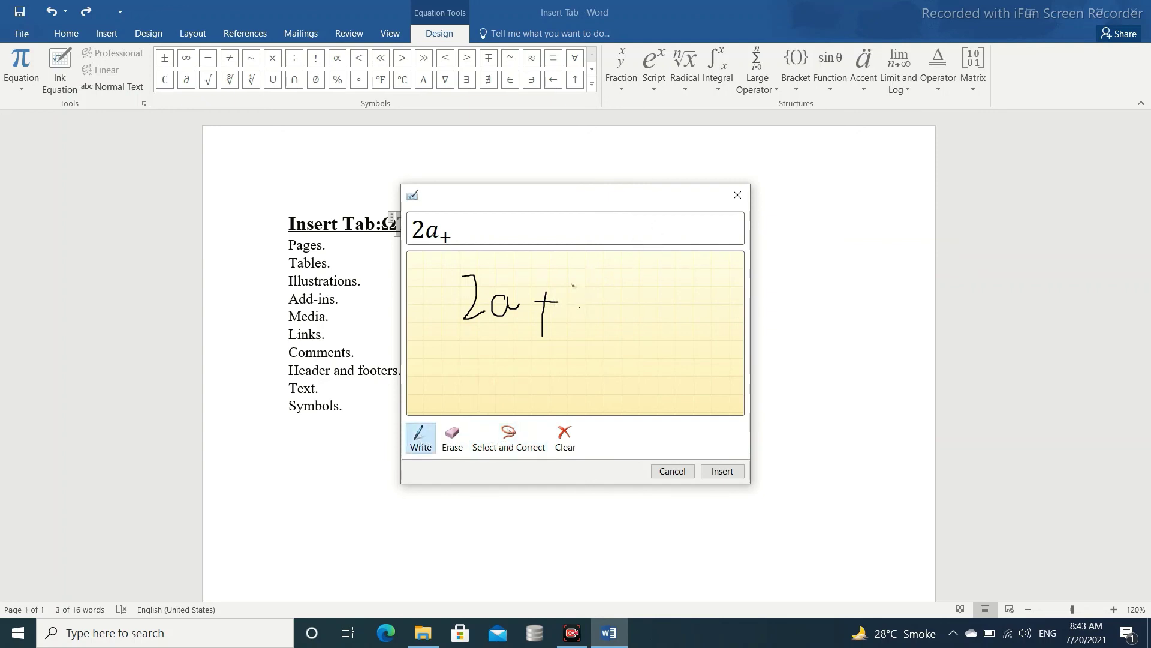
pyautogui.moveTo(570, 283)
pyautogui.mouseDown()
pyautogui.moveTo(564, 351)
pyautogui.moveTo(570, 339)
pyautogui.mouseUp()
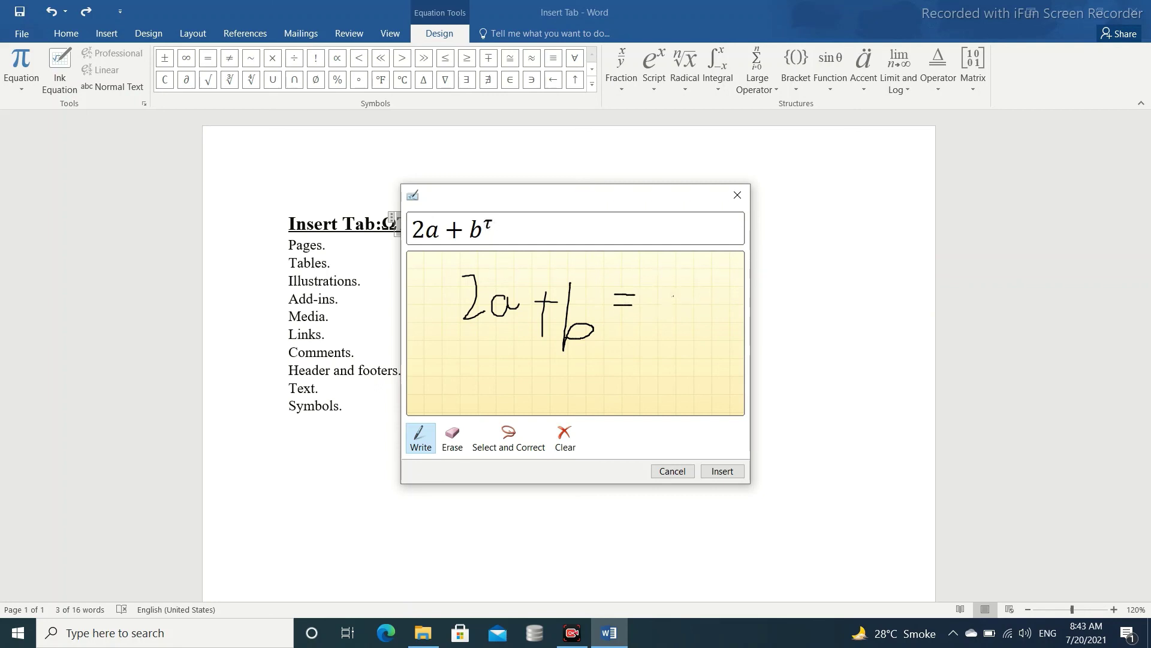
pyautogui.moveTo(662, 288); pyautogui.dragTo(699, 318)
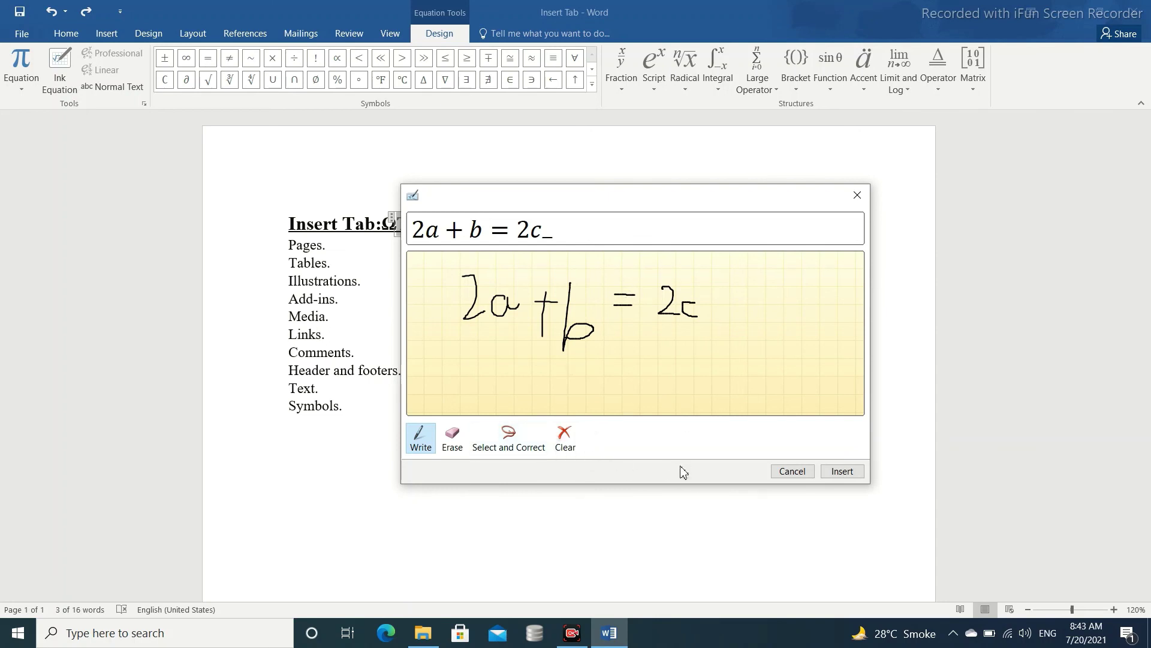
pyautogui.click(839, 472)
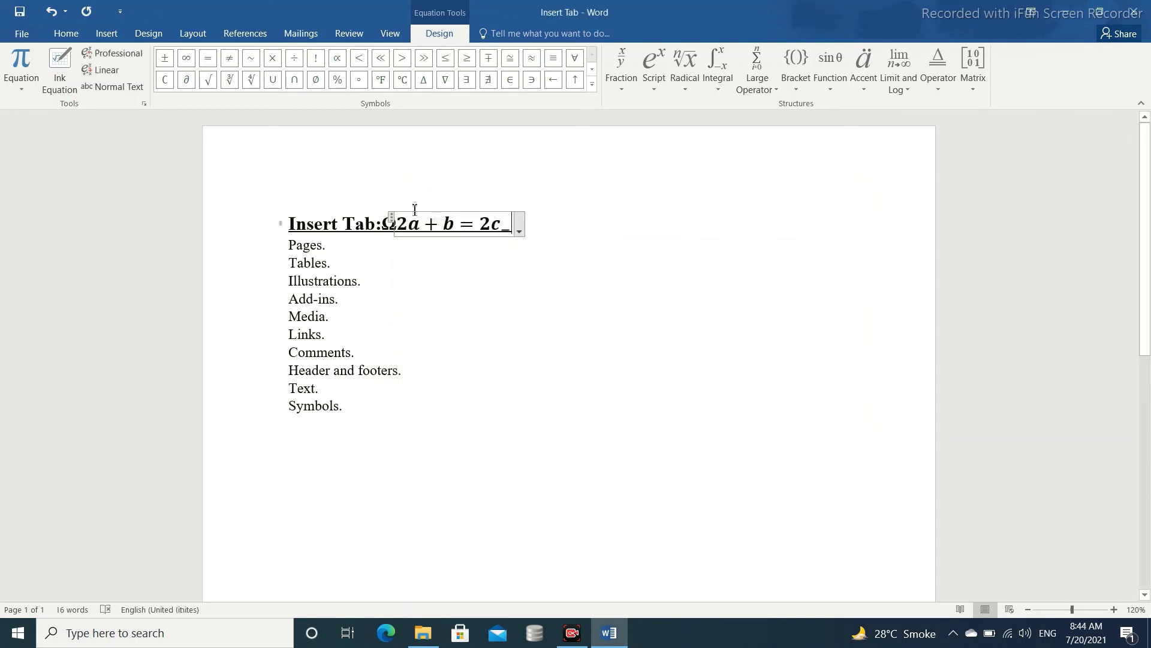
pyautogui.doubleClick(500, 228)
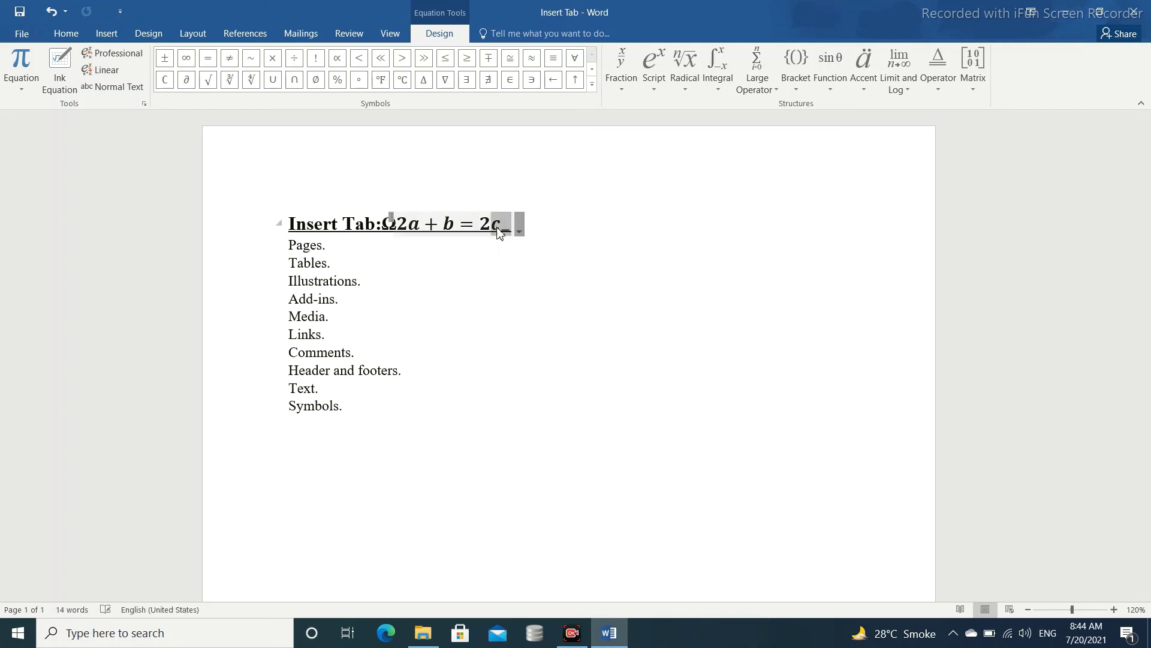
pyautogui.hotkey('ctrl', 'z')
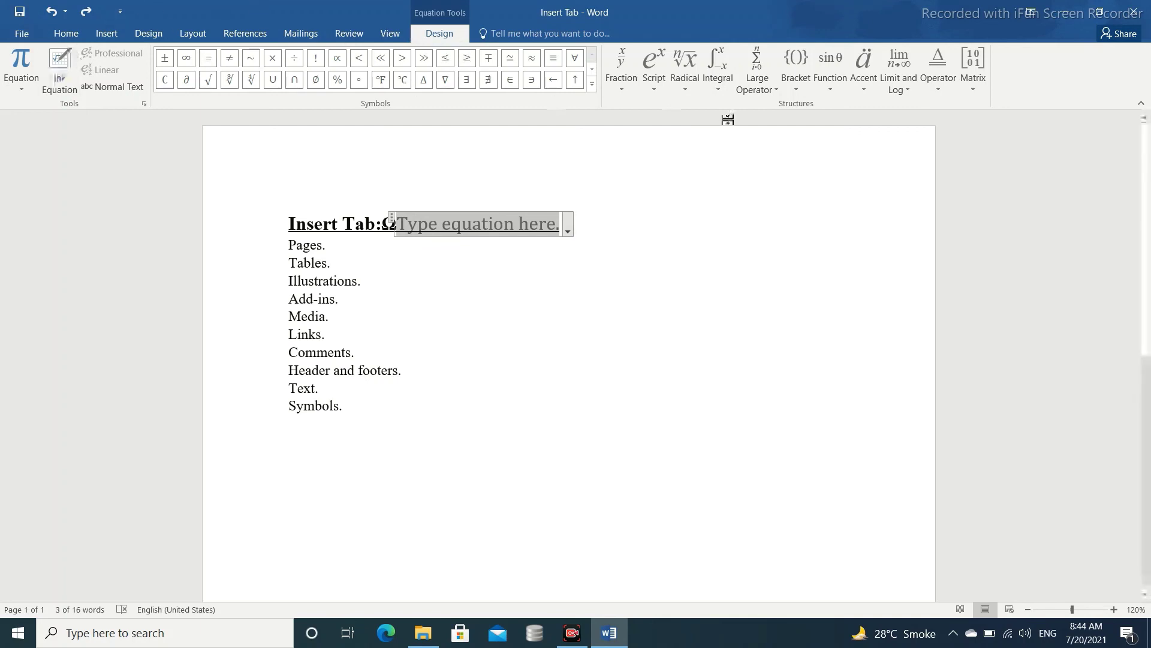
# Step: Examine the bracket structures available for the equation, leave without picking one, and return to the general insertion commands
pyautogui.click(802, 88)
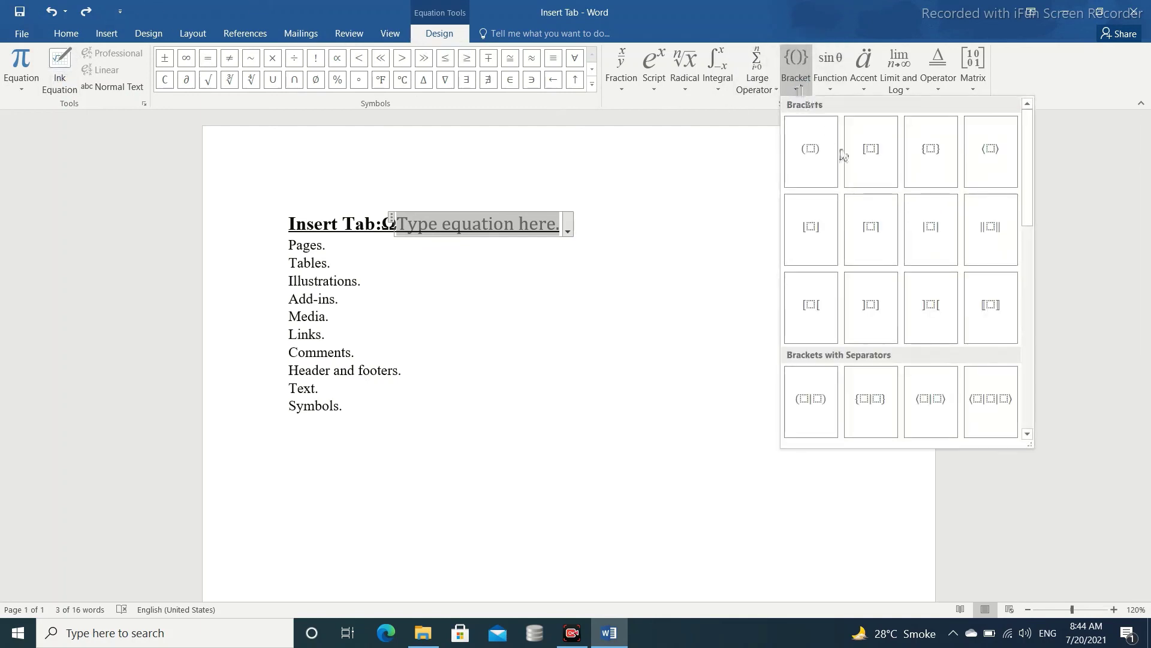
pyautogui.scroll(-3, 860, 300)
pyautogui.scroll(3, 859, 301)
pyautogui.click(62, 34)
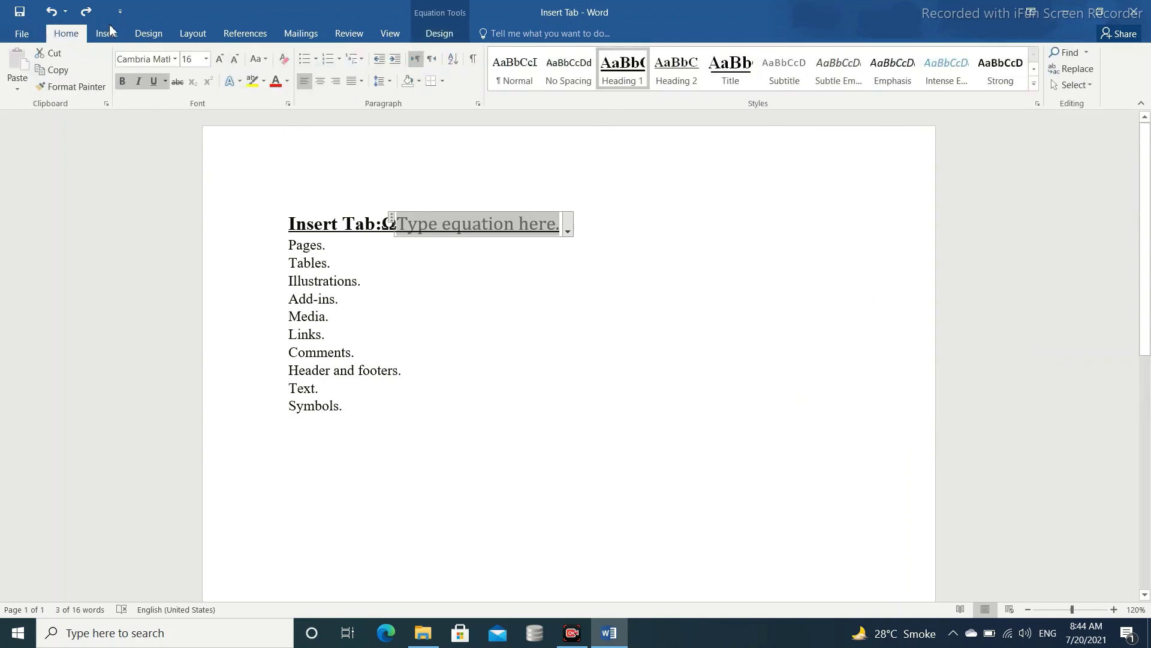
pyautogui.click(106, 35)
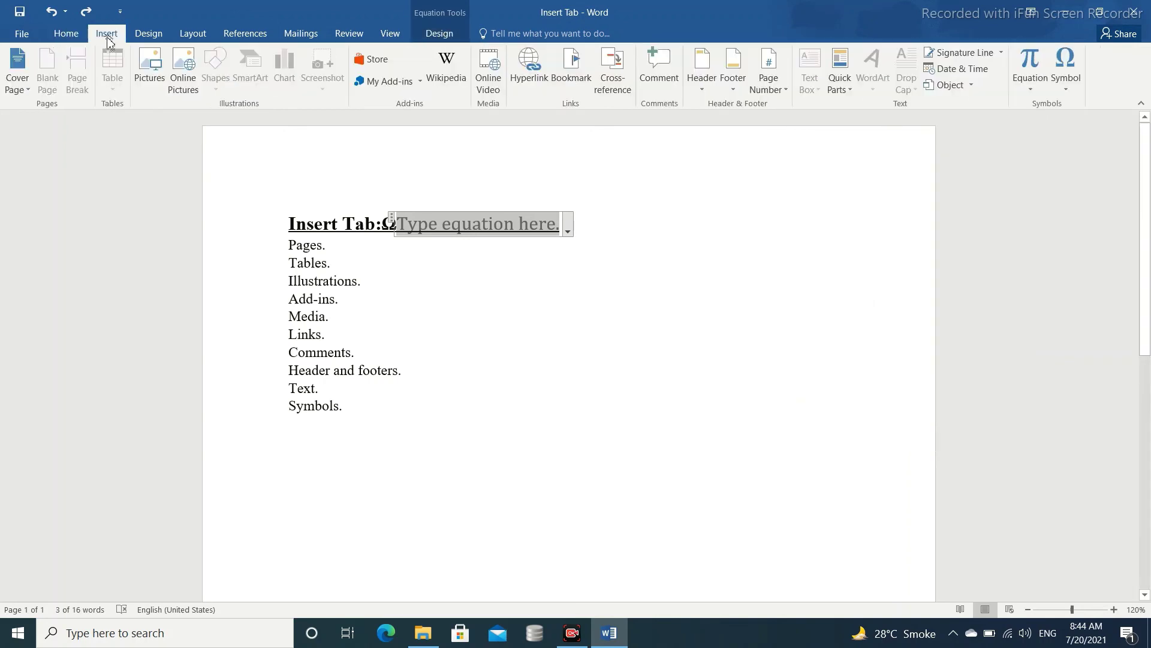